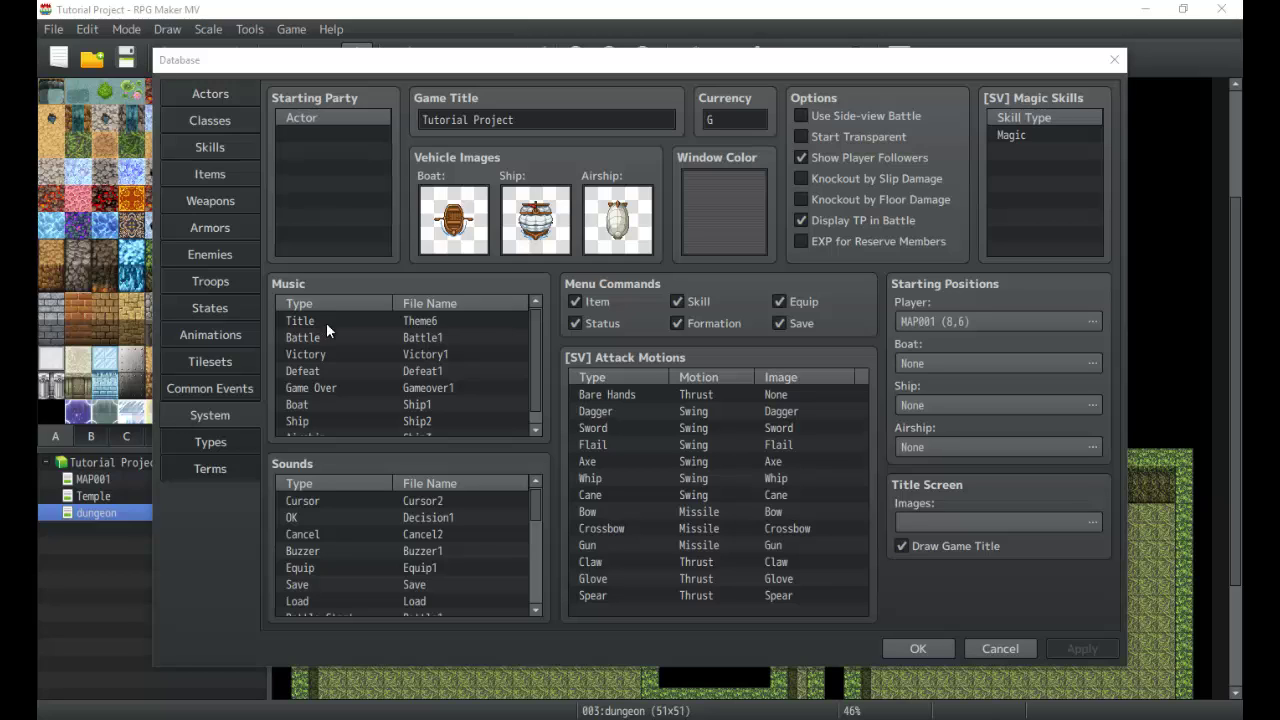
Step: Bring the Database window, open on the System page, into focus
click(333, 108)
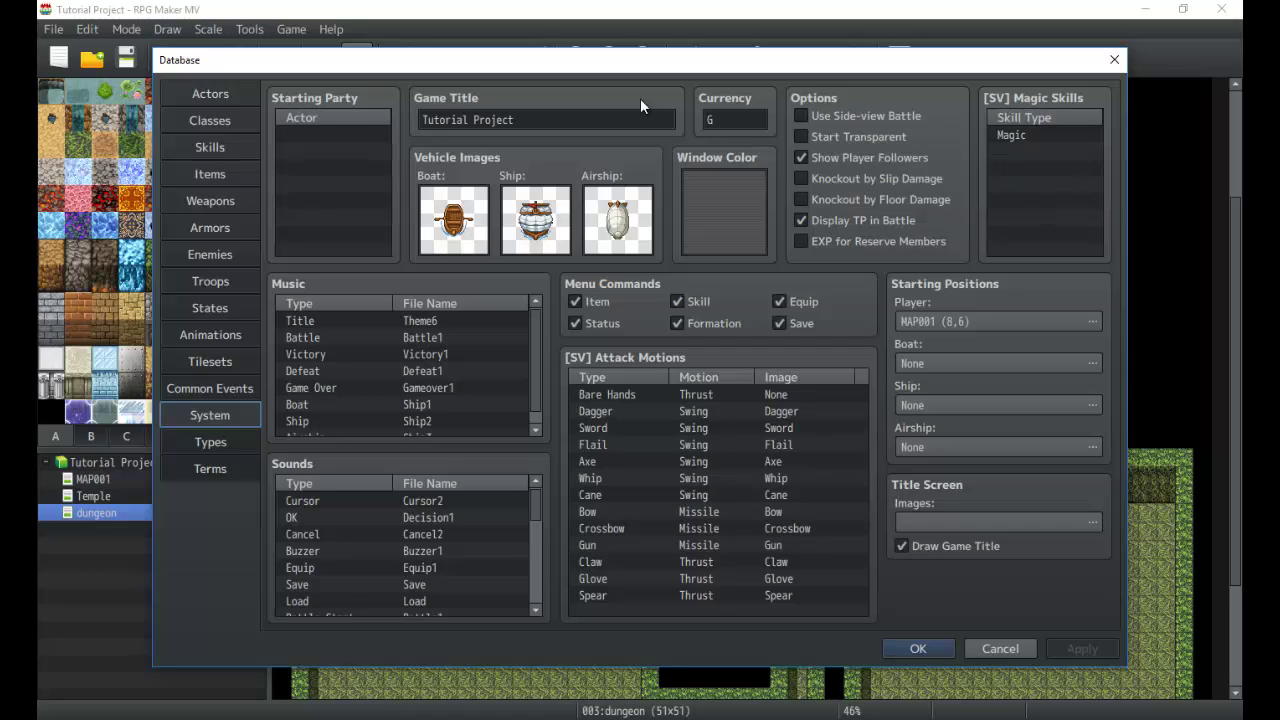
Step: Add Harold and Therese to the starting party
double_click(350, 148)
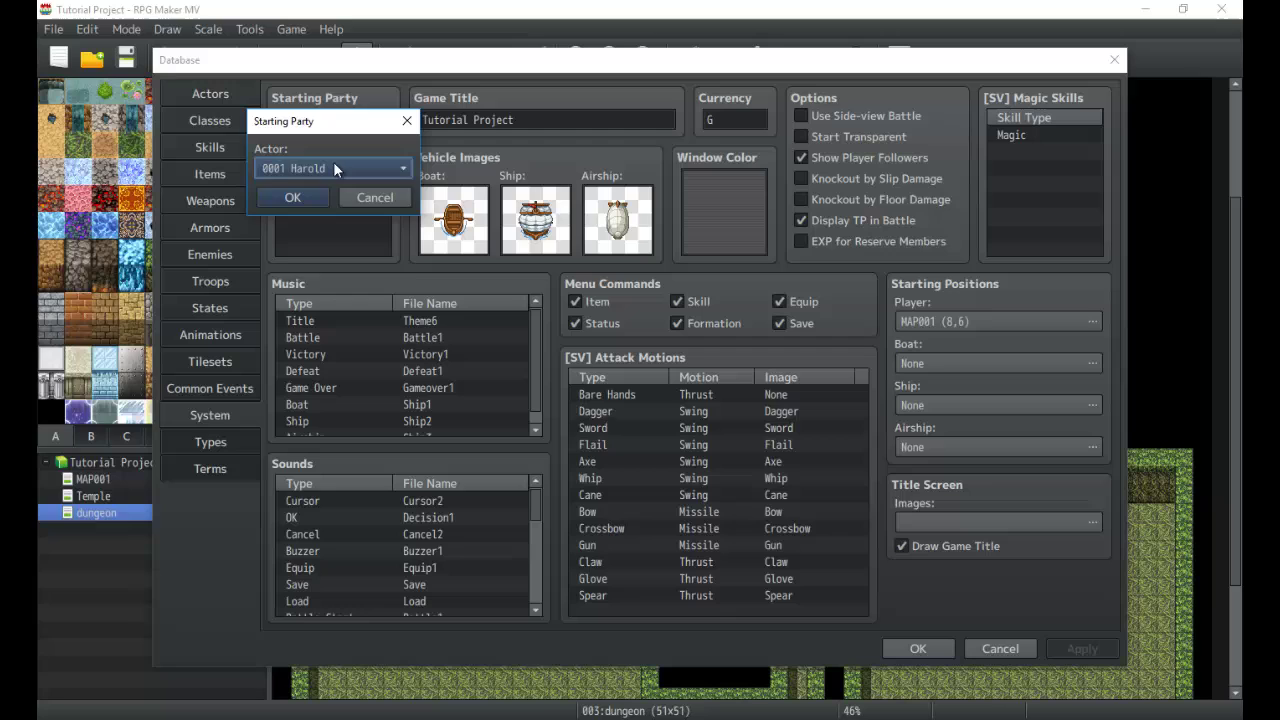
click(332, 166)
click(325, 190)
click(312, 195)
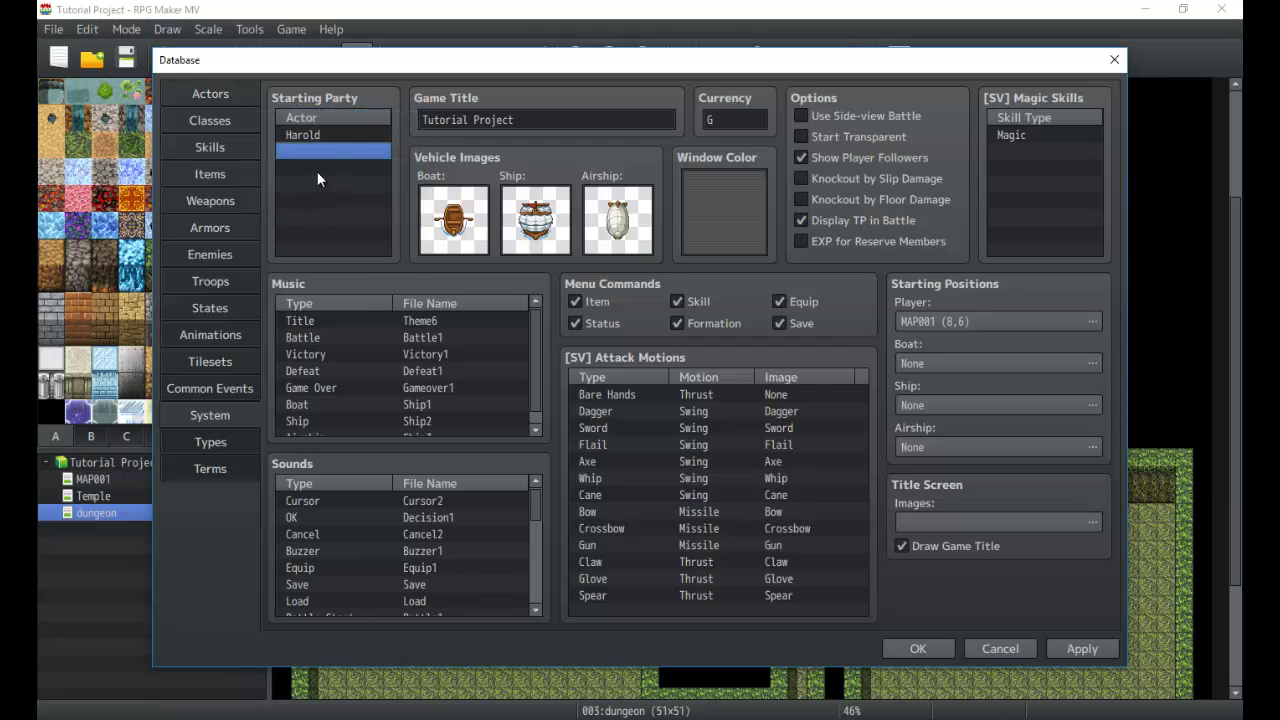
double_click(317, 171)
click(322, 170)
click(318, 208)
click(302, 200)
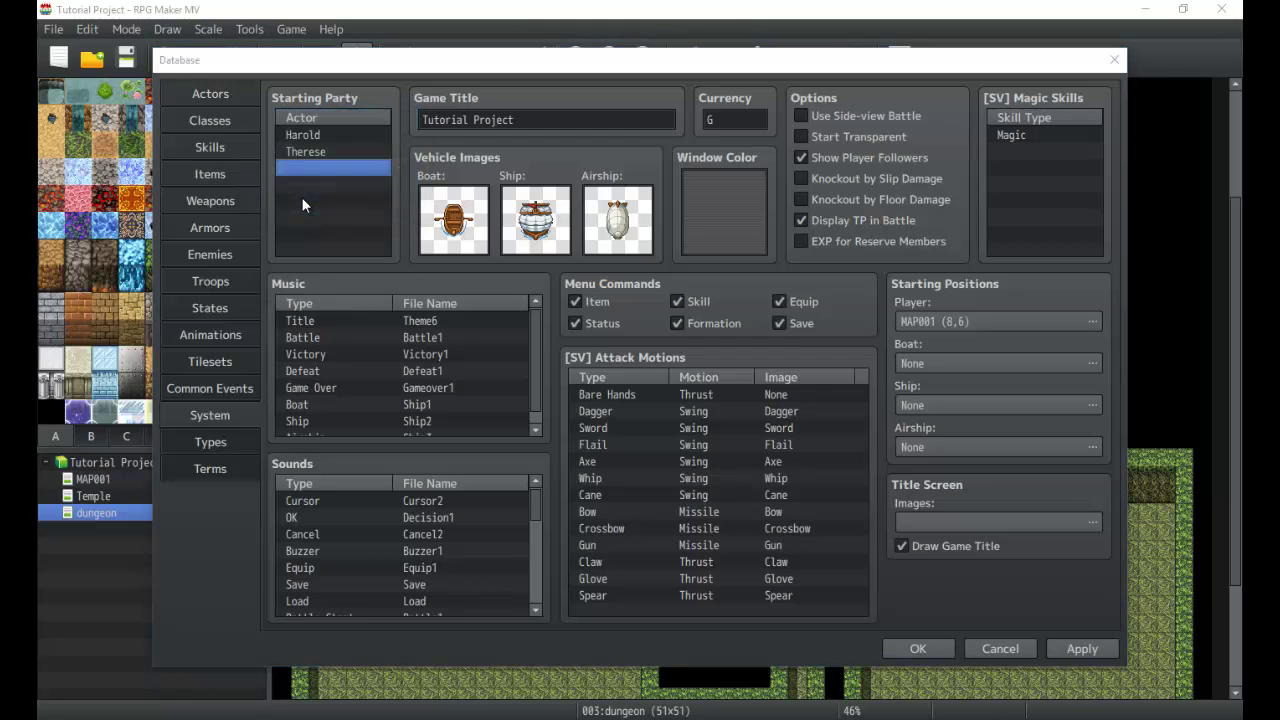
Step: Add Marsha and Lucius to the starting party, completing the four members
double_click(314, 170)
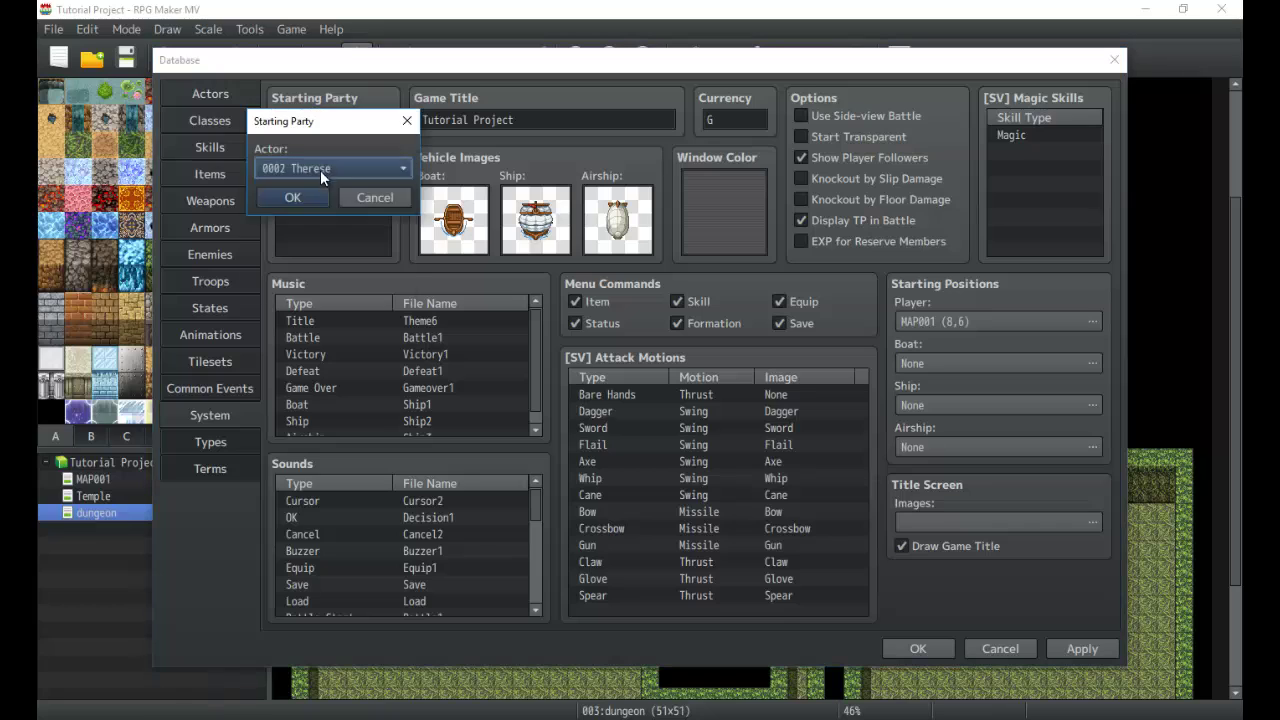
click(320, 170)
click(314, 231)
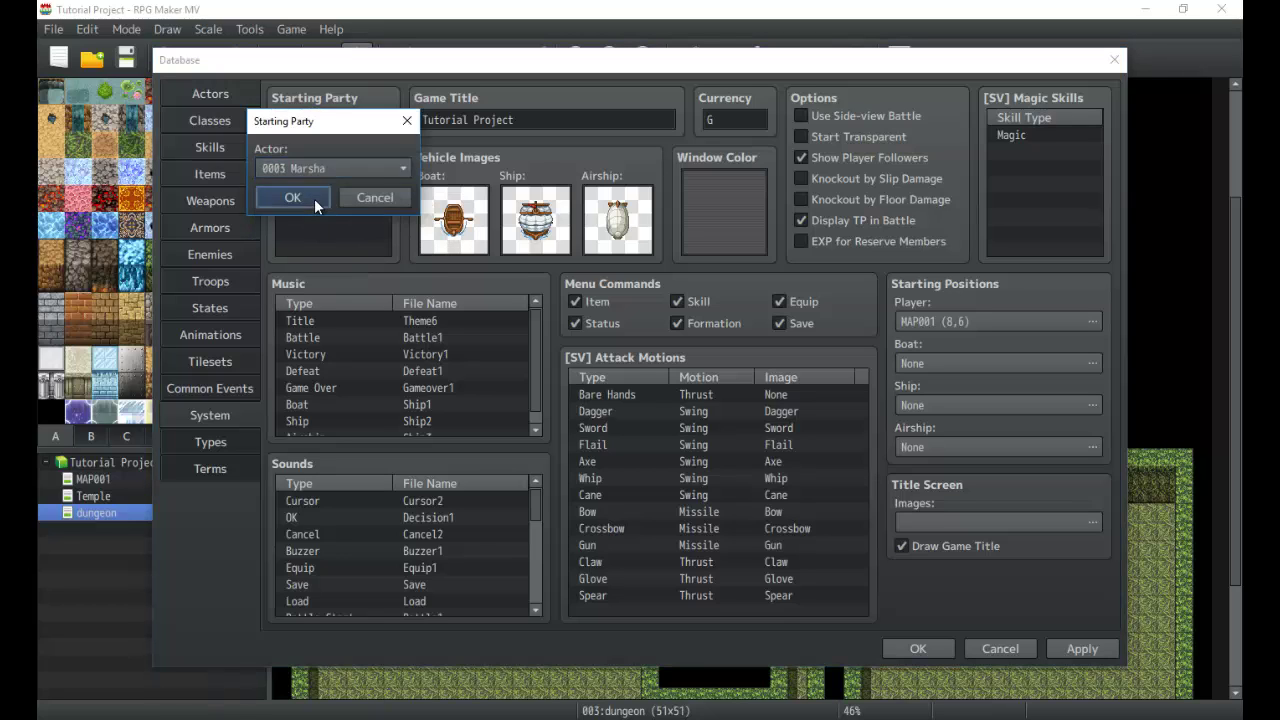
click(314, 198)
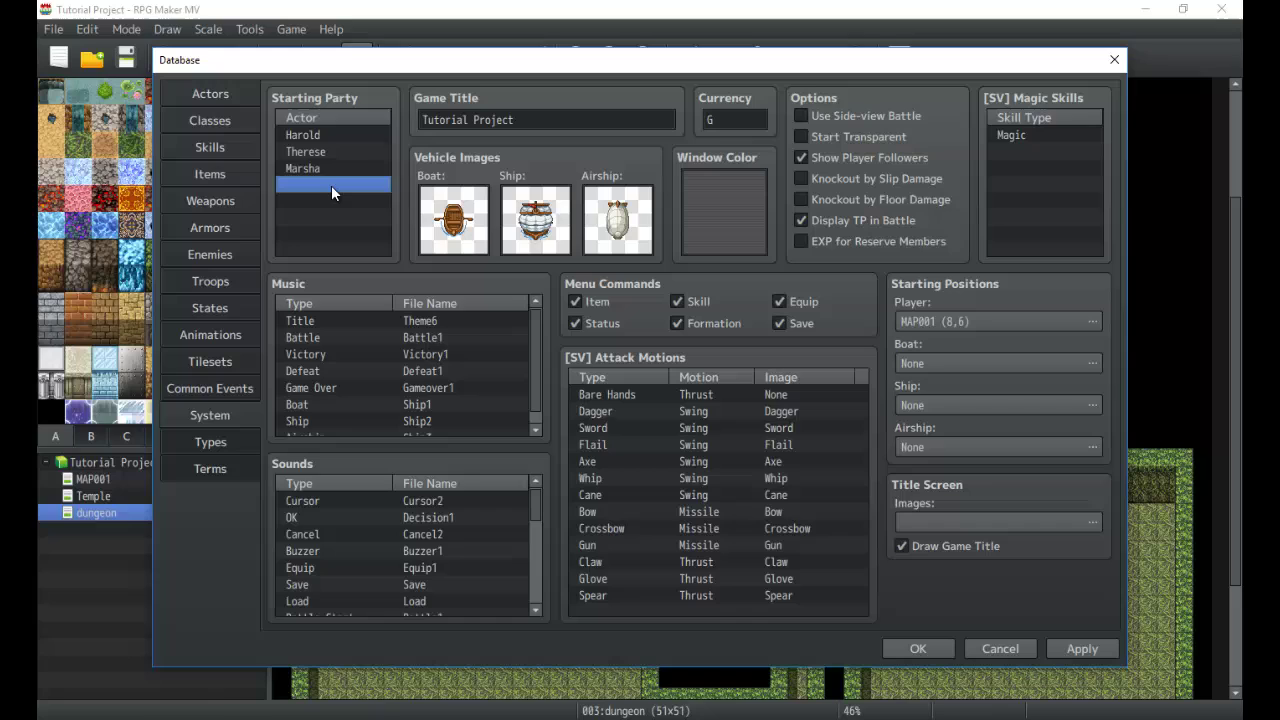
double_click(334, 173)
click(325, 168)
click(308, 235)
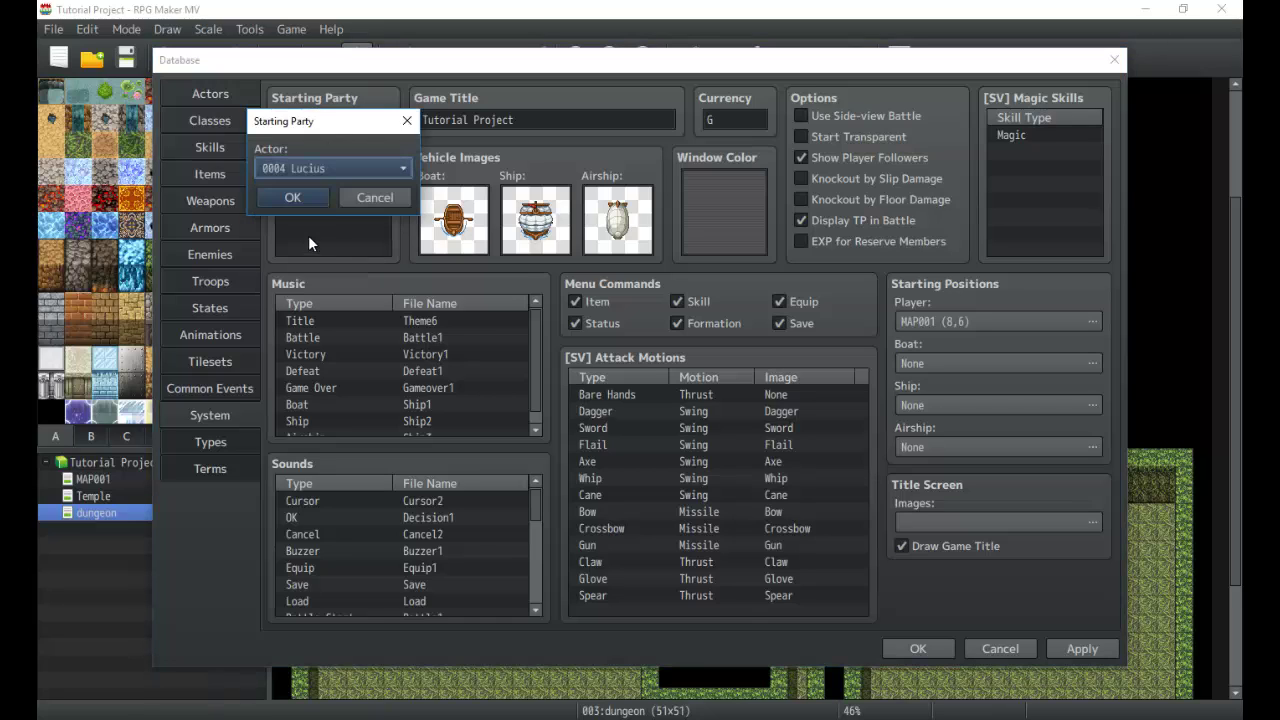
click(309, 198)
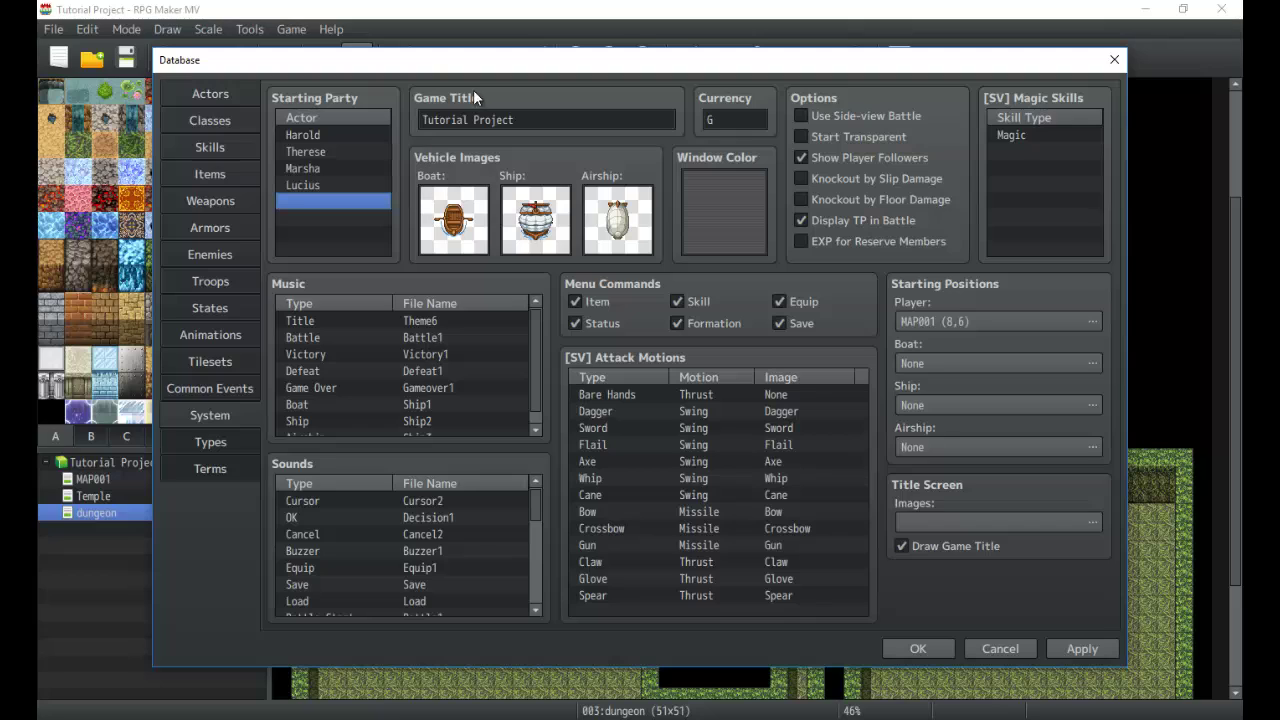
double_click(491, 124)
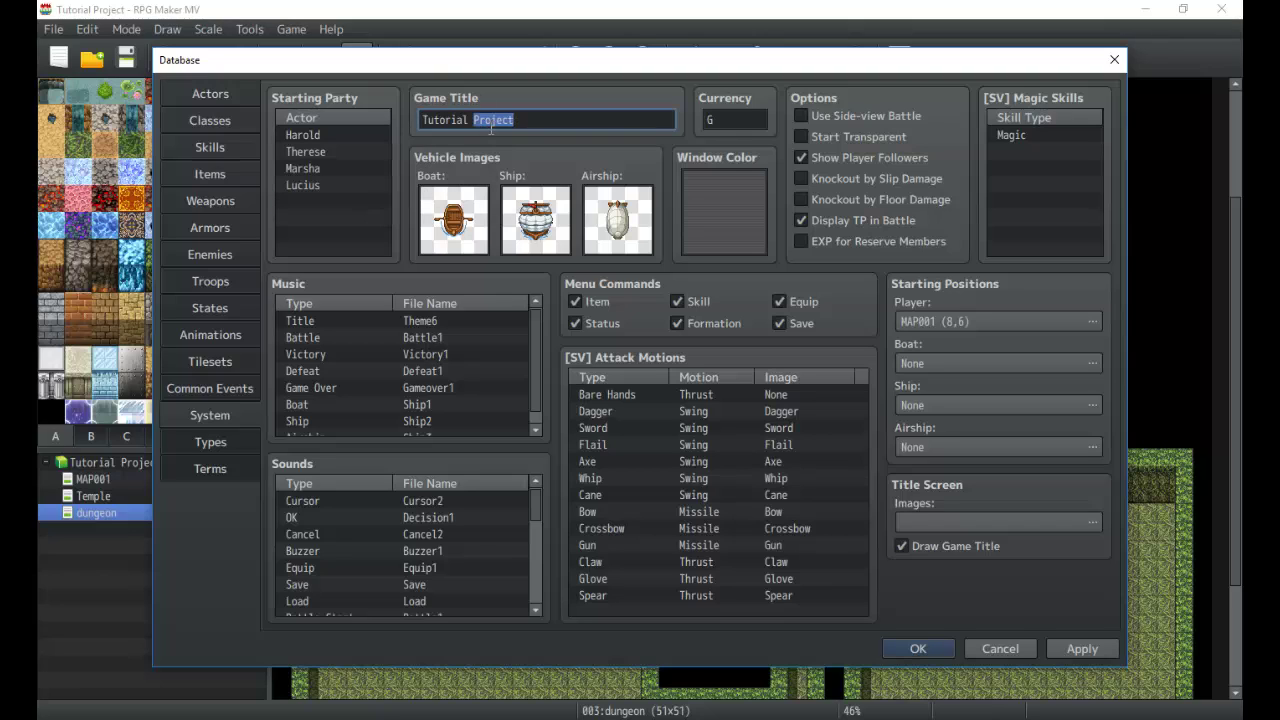
click(463, 194)
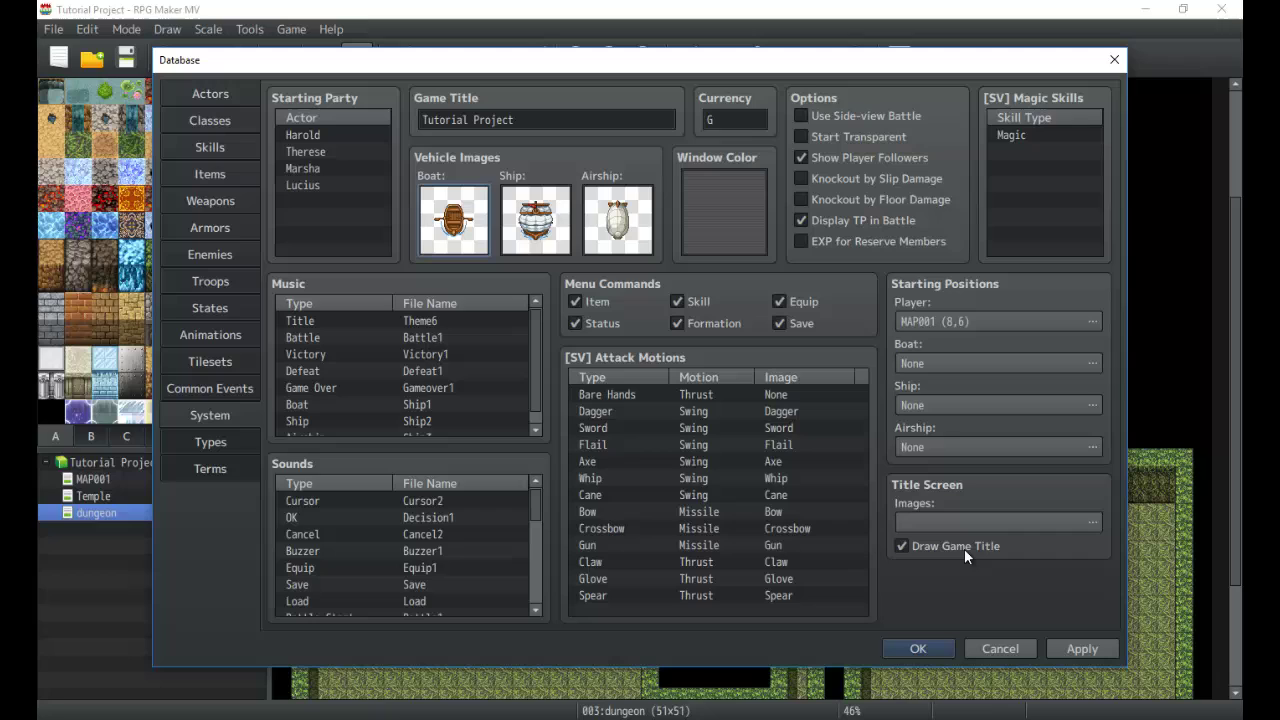
mouse_move(966, 555)
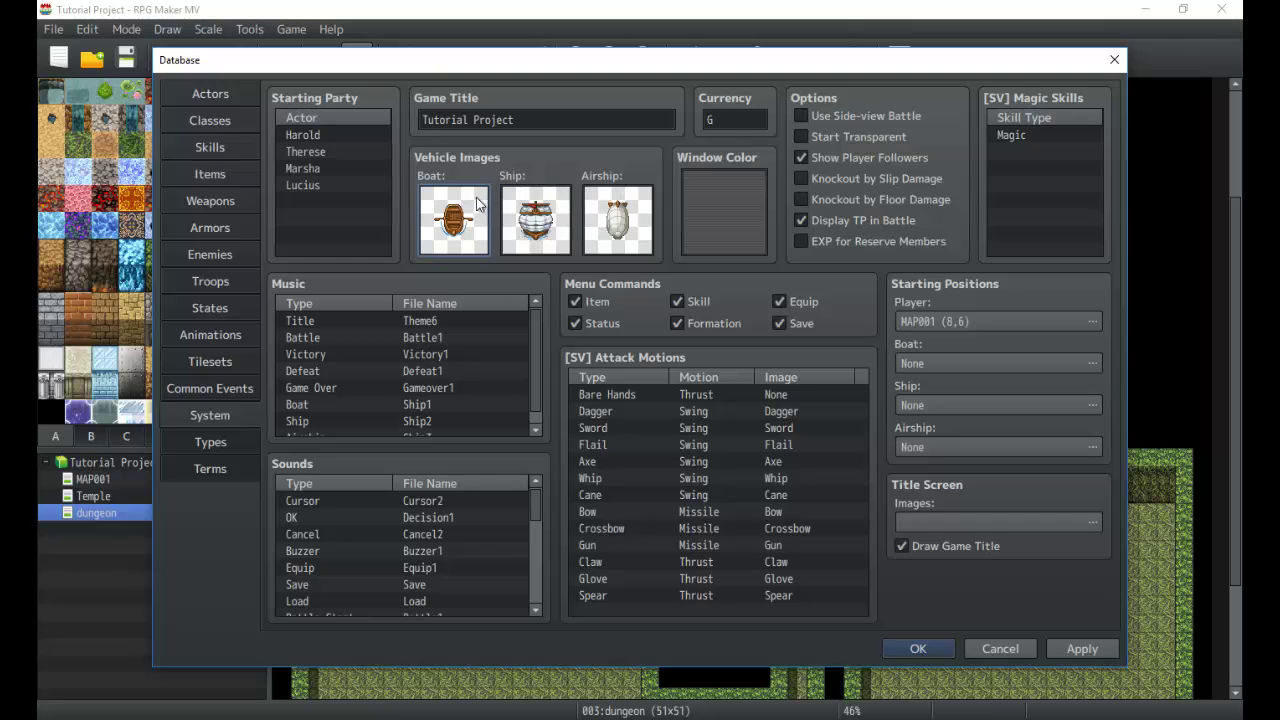
Step: Browse the boat image sets and close the picker, leaving the vehicle images unchanged
double_click(452, 220)
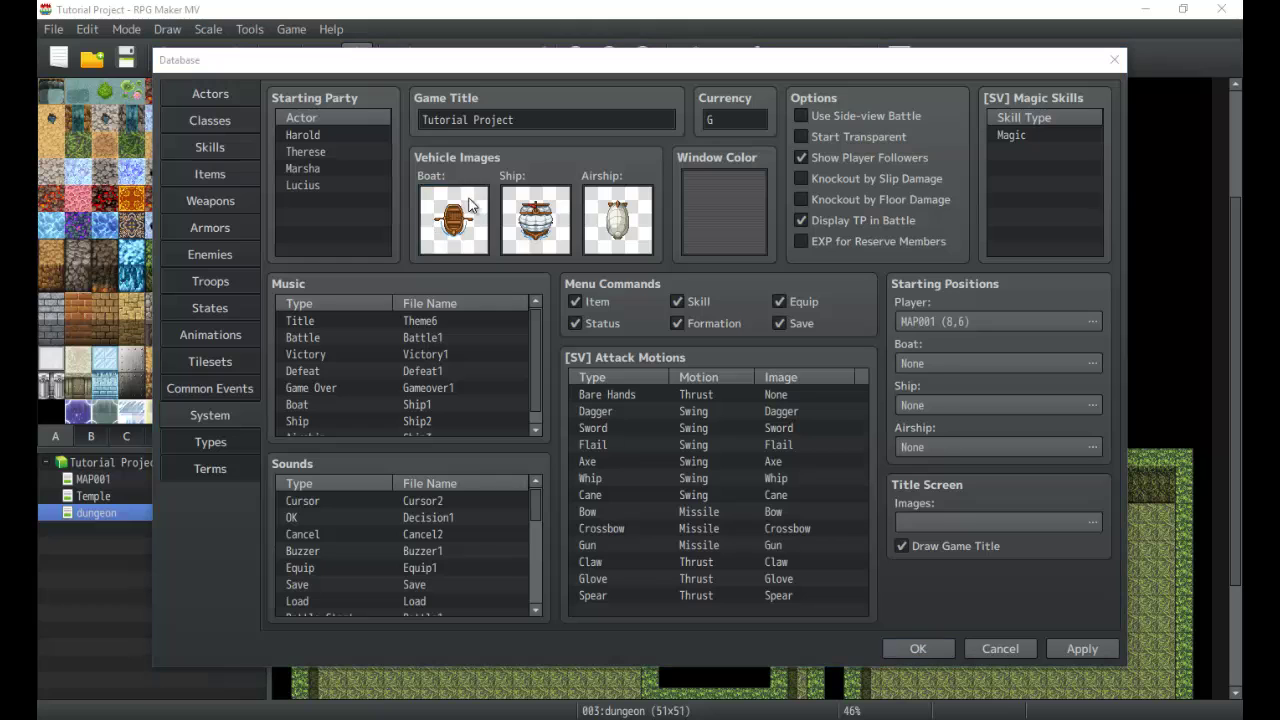
click(398, 248)
click(415, 316)
click(431, 349)
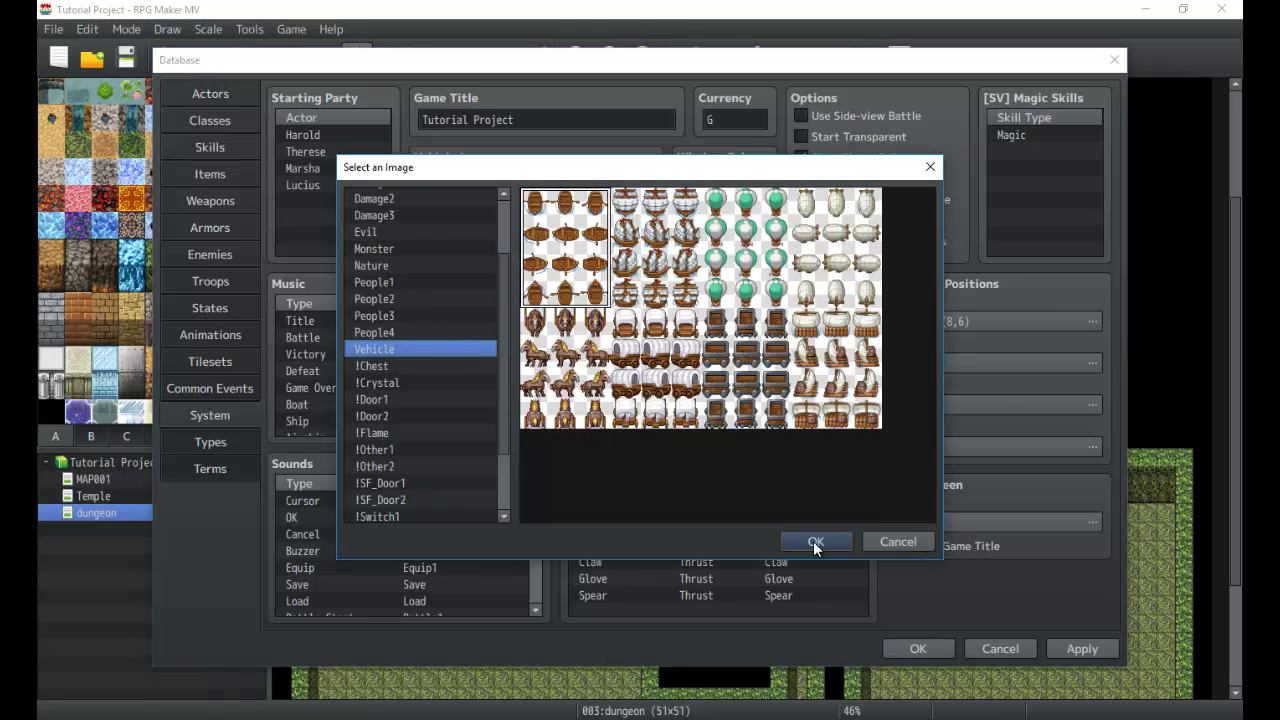
click(816, 541)
click(553, 208)
click(592, 216)
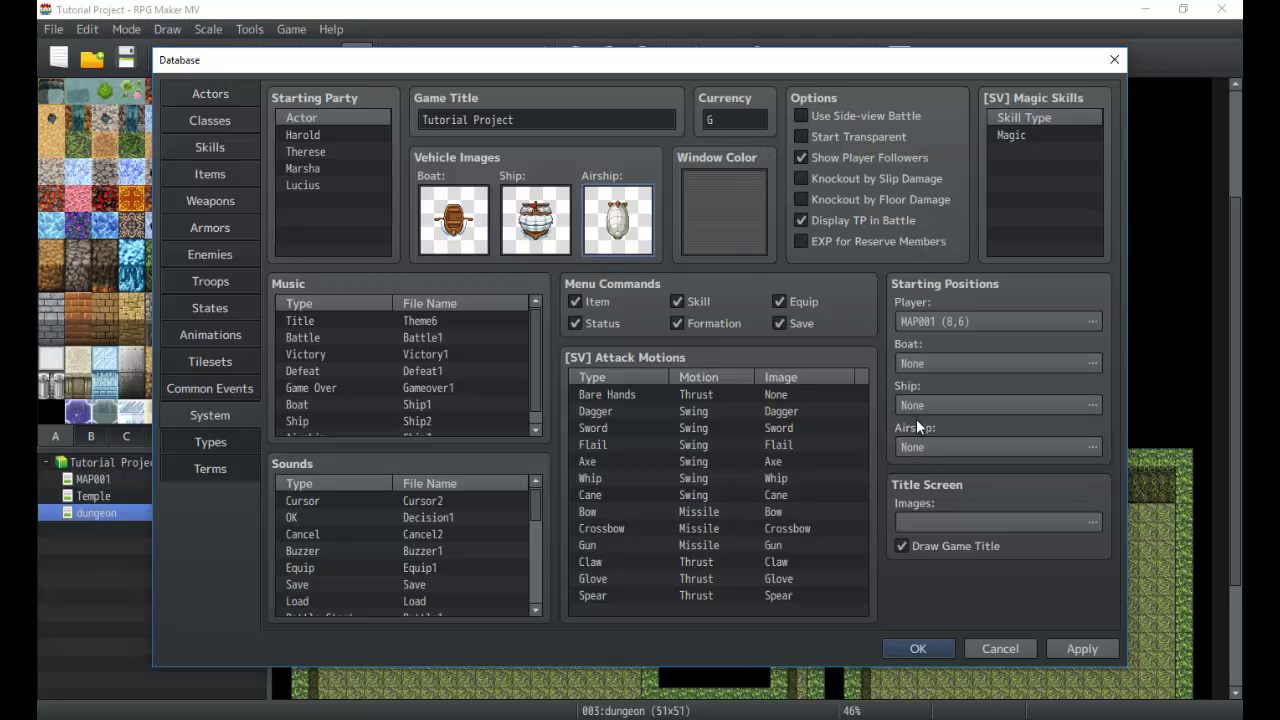
Step: Replace the currency G with Coin, retyping it after a miscapitalised 'cOIN'
double_click(735, 122)
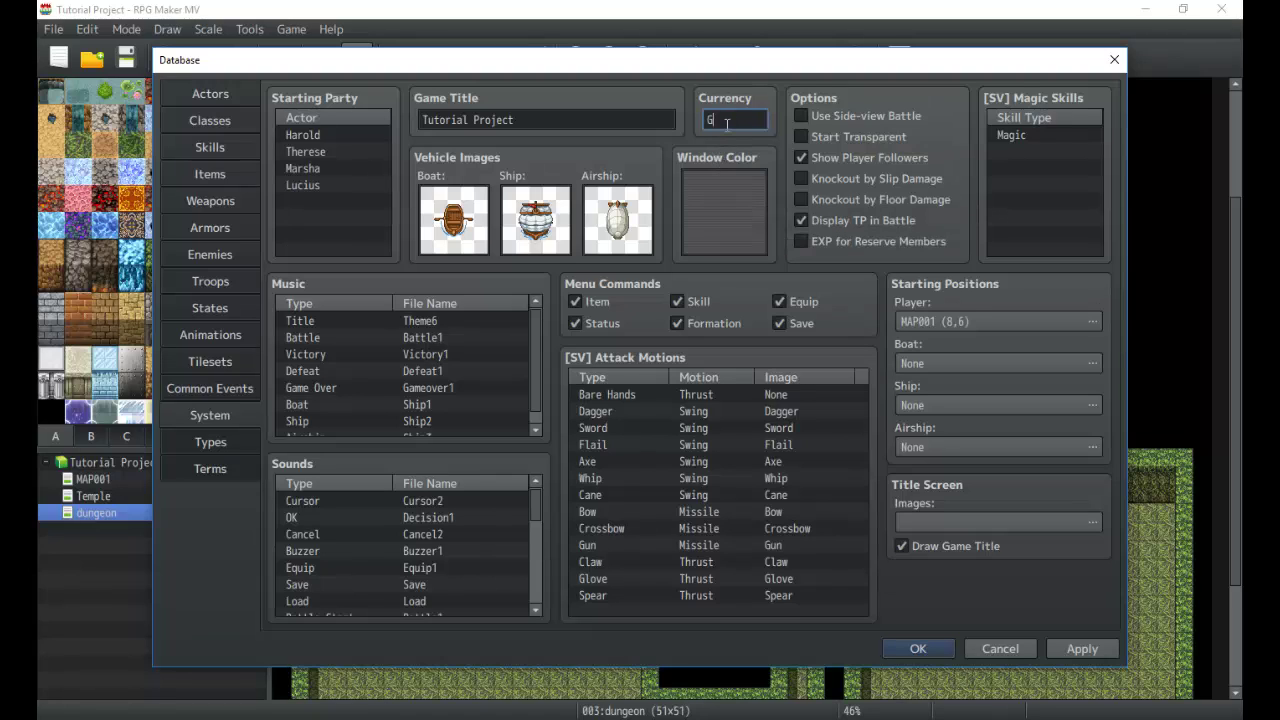
text(cOIN)
double_click(720, 116)
text(Coin)
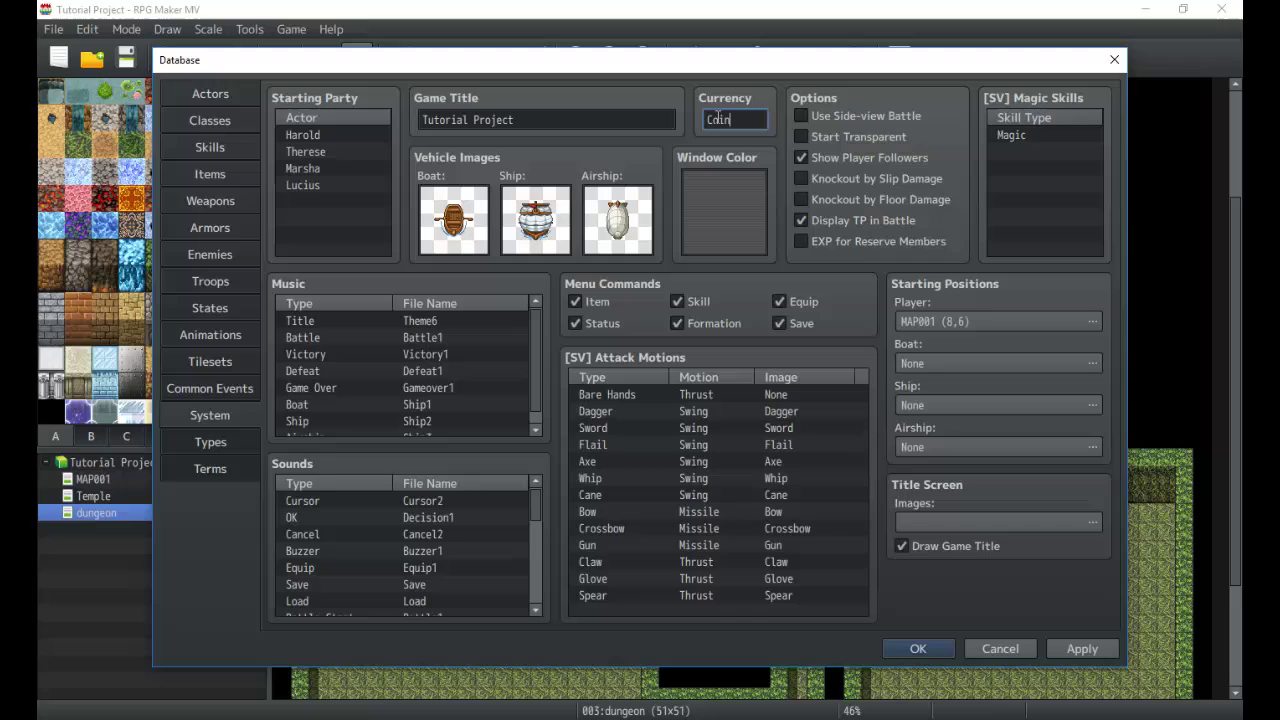
Step: Set the Window Color tone to Red 170, Green 119, Blue 51, re-adjusting after a dark red first try
double_click(735, 205)
mouse_move(605, 336)
mouse_down()
mouse_move(581, 341)
mouse_move(647, 352)
mouse_move(569, 359)
mouse_move(633, 385)
mouse_move(567, 359)
mouse_move(592, 339)
mouse_up()
click(640, 358)
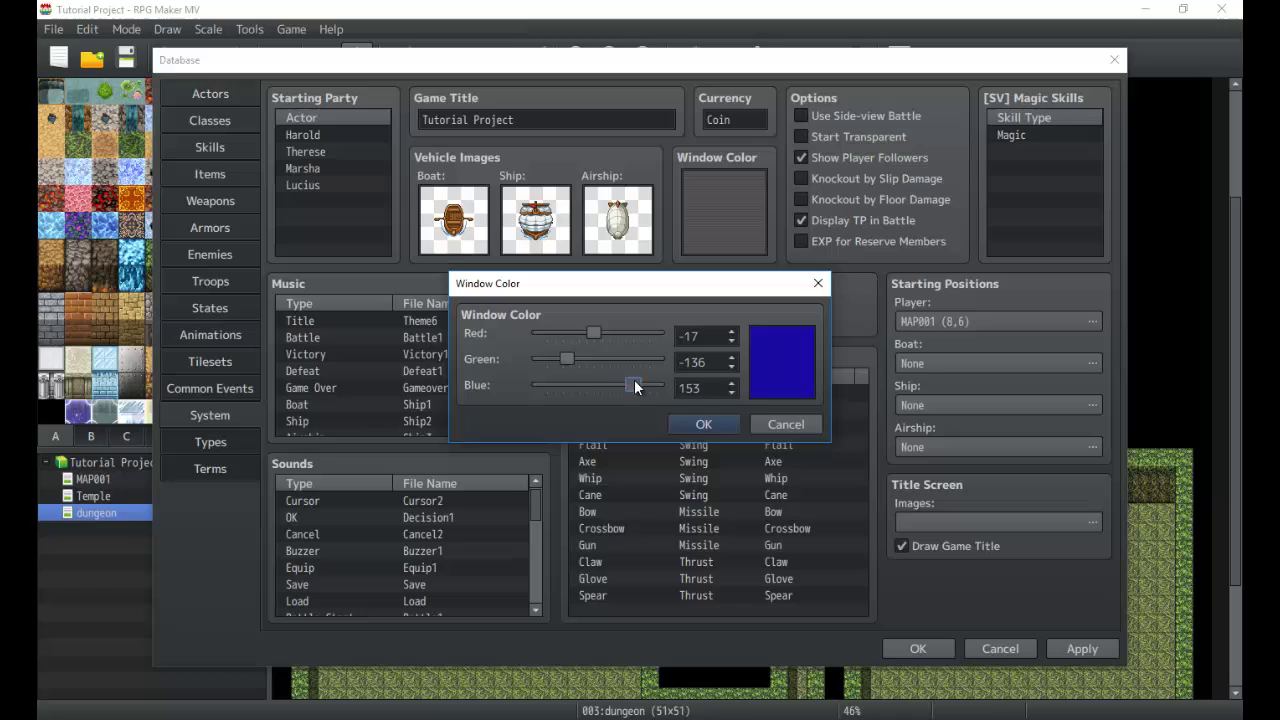
drag(633, 385, 572, 385)
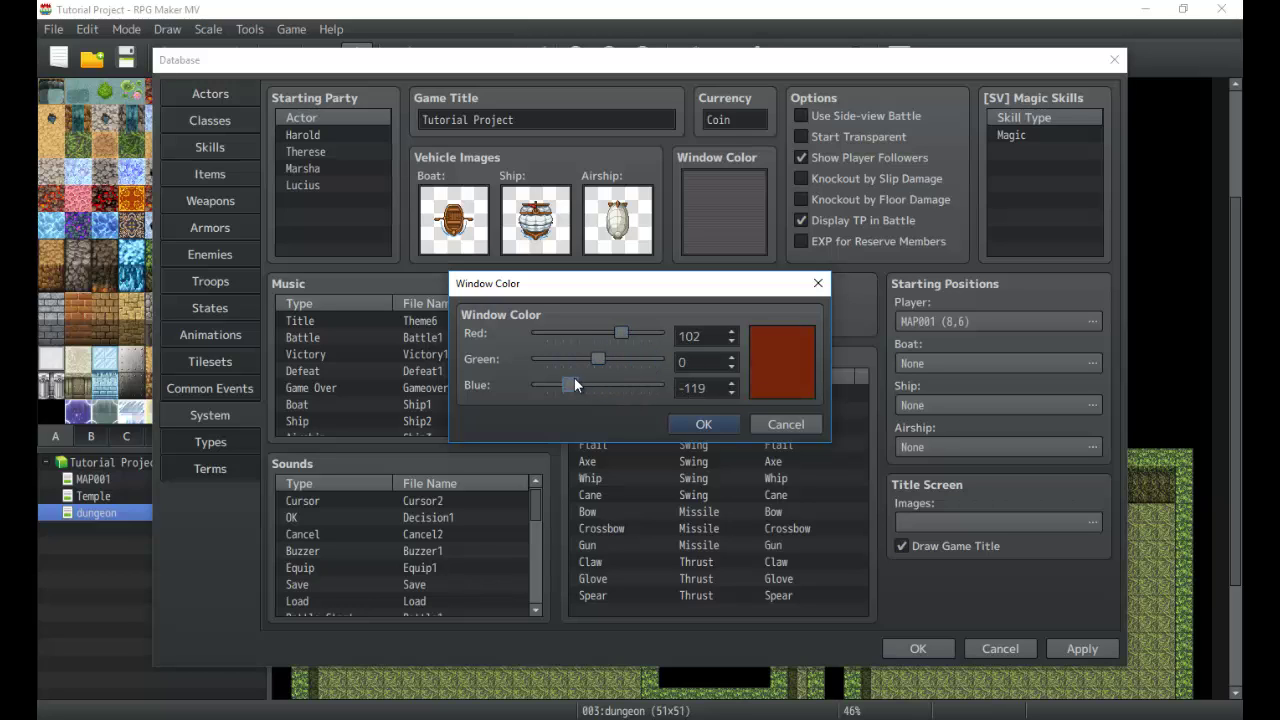
click(684, 425)
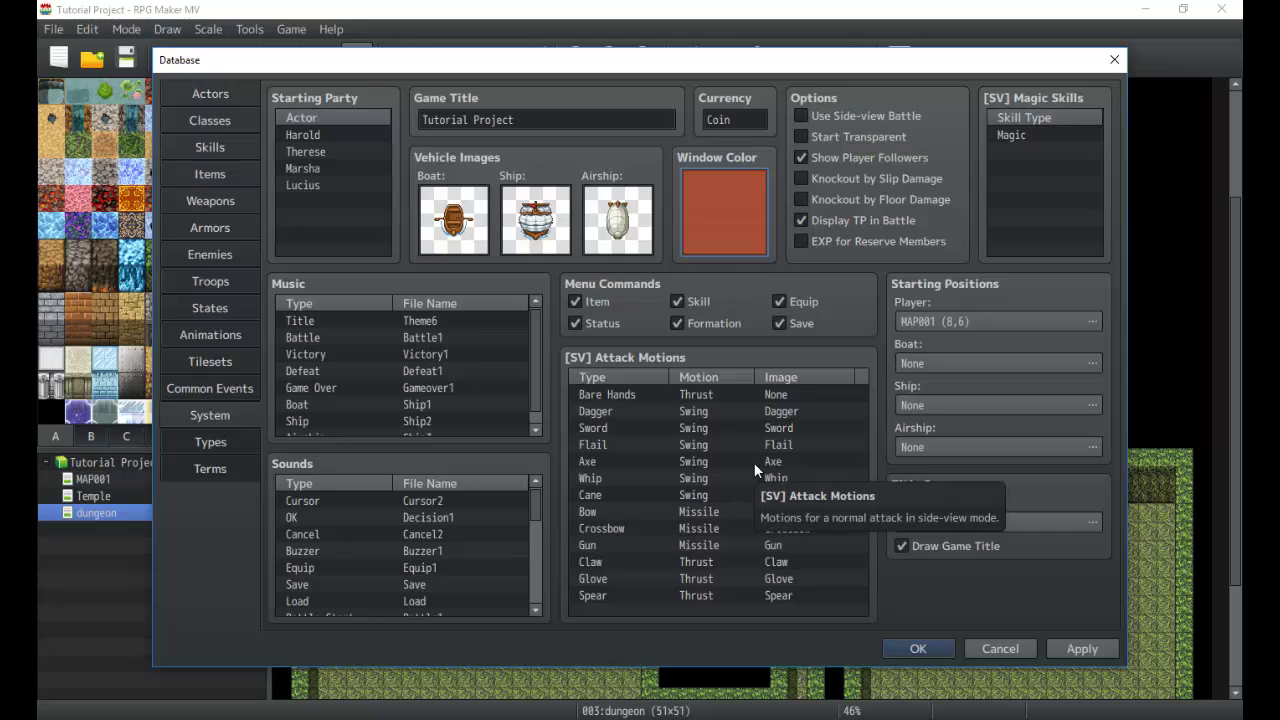
double_click(741, 216)
drag(622, 333, 611, 386)
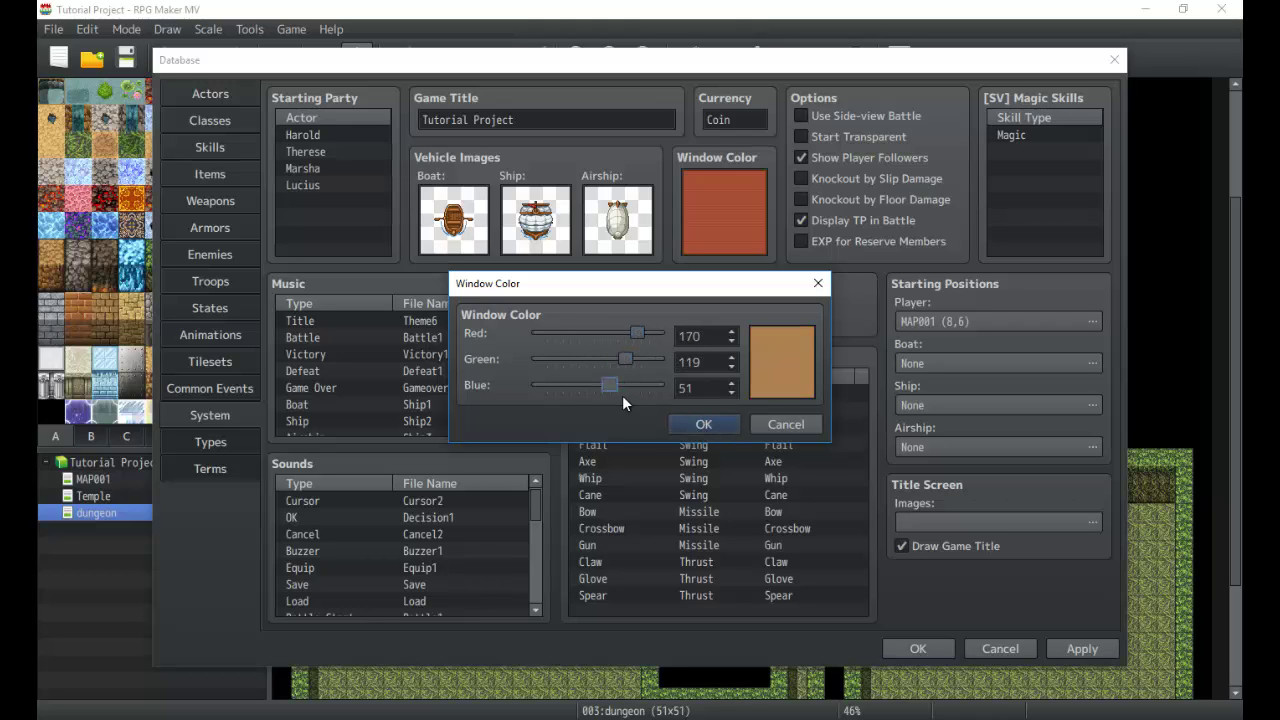
click(692, 424)
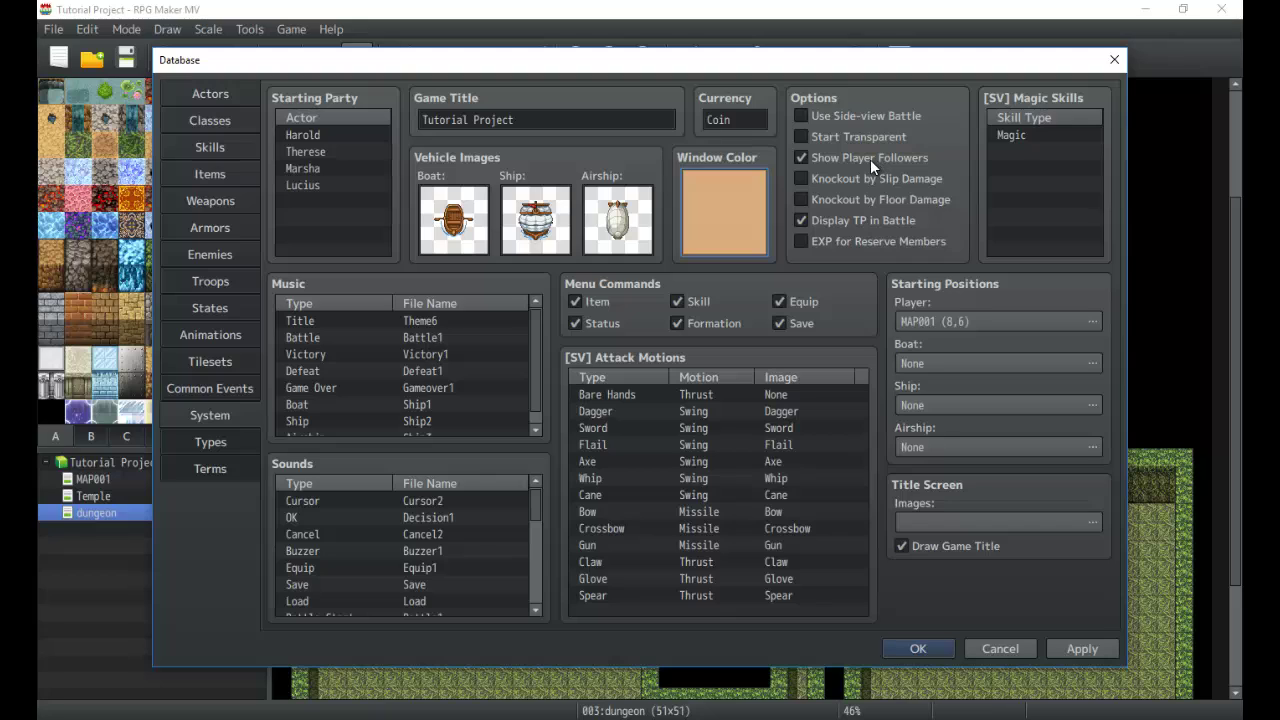
mouse_move(870, 159)
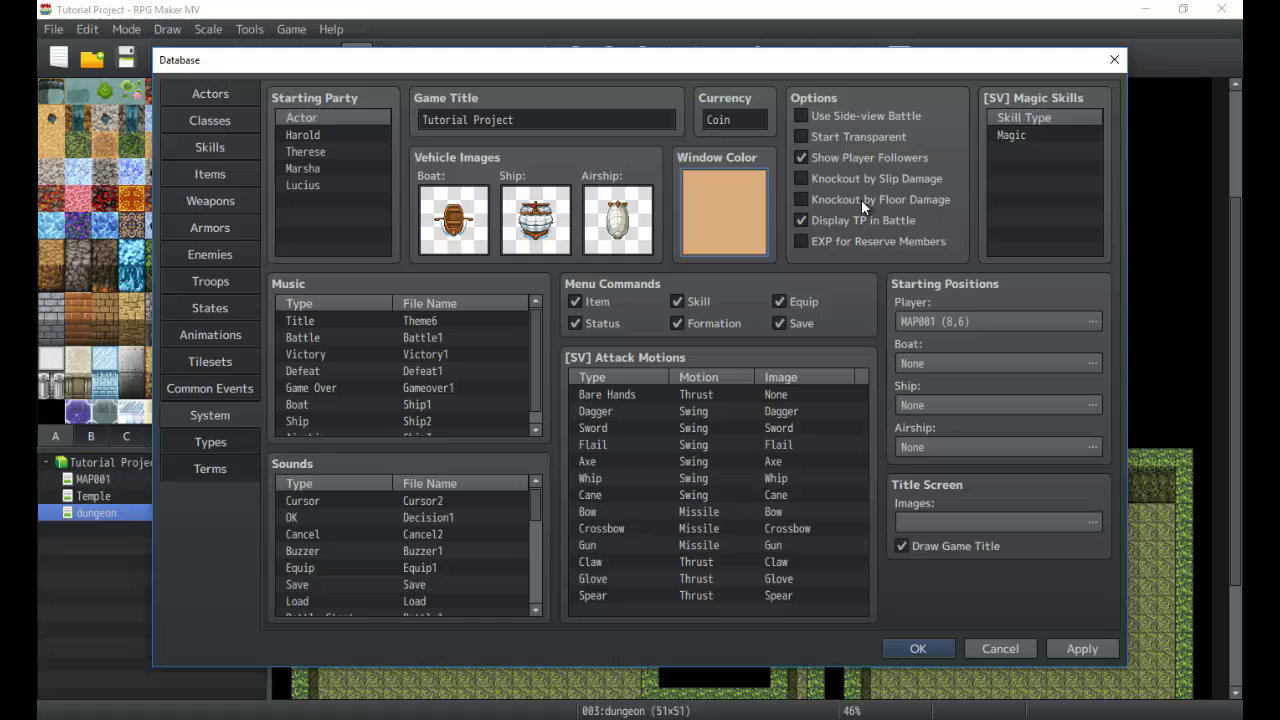
mouse_move(854, 203)
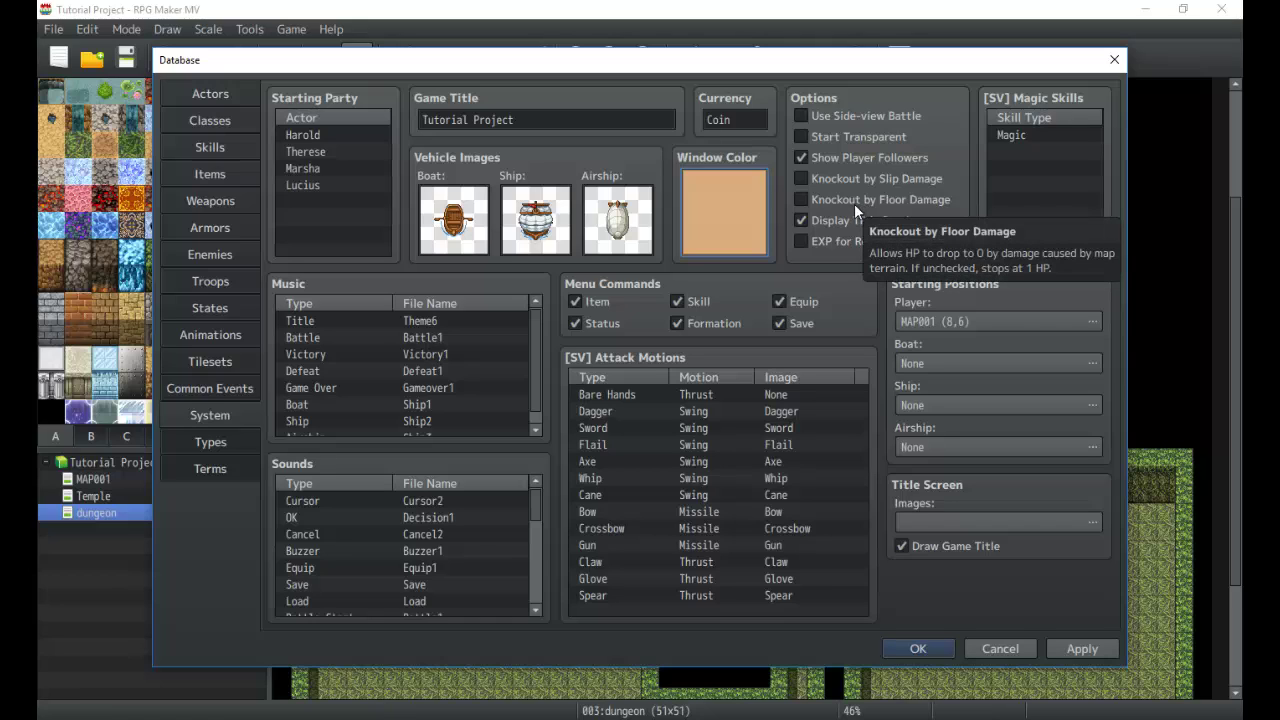
click(209, 362)
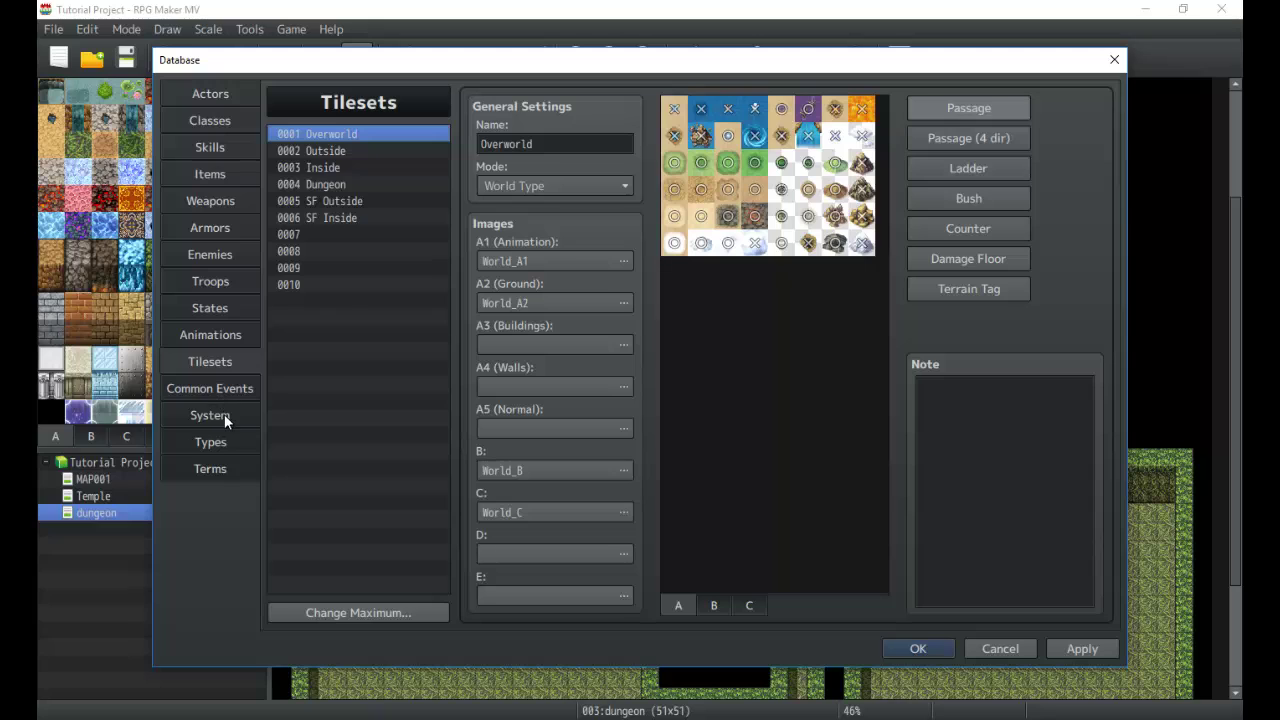
click(912, 258)
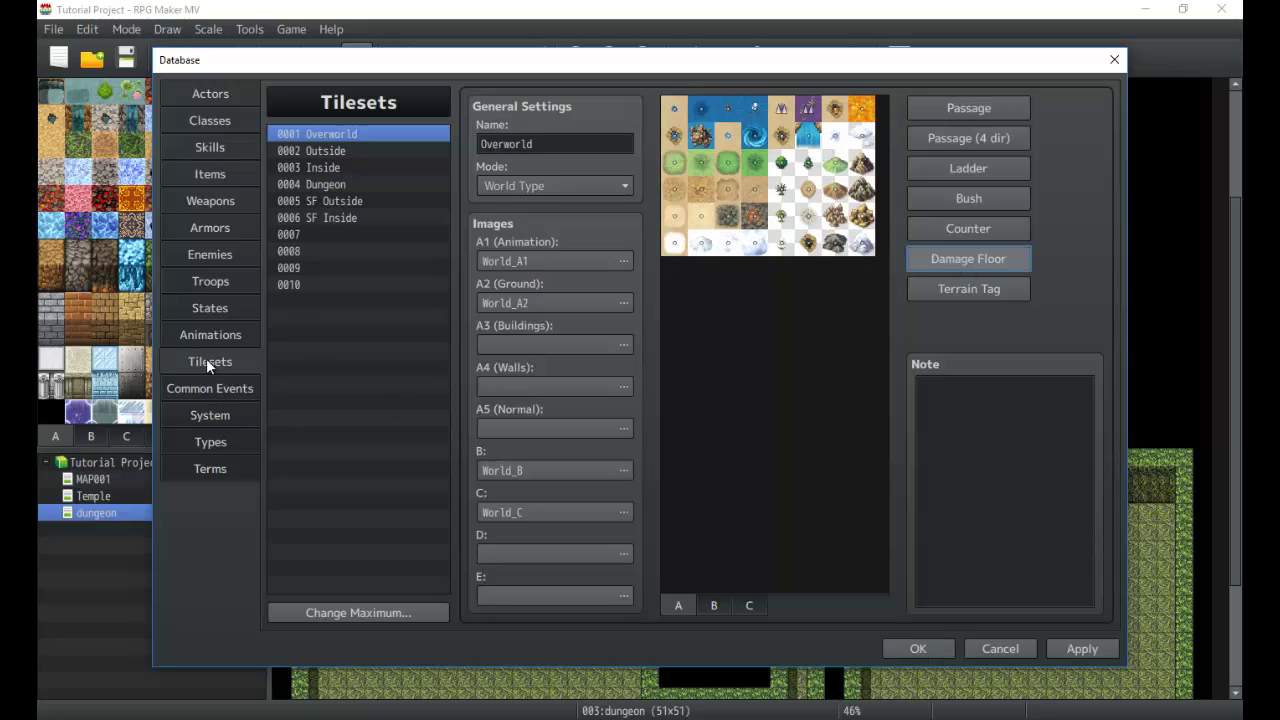
click(210, 414)
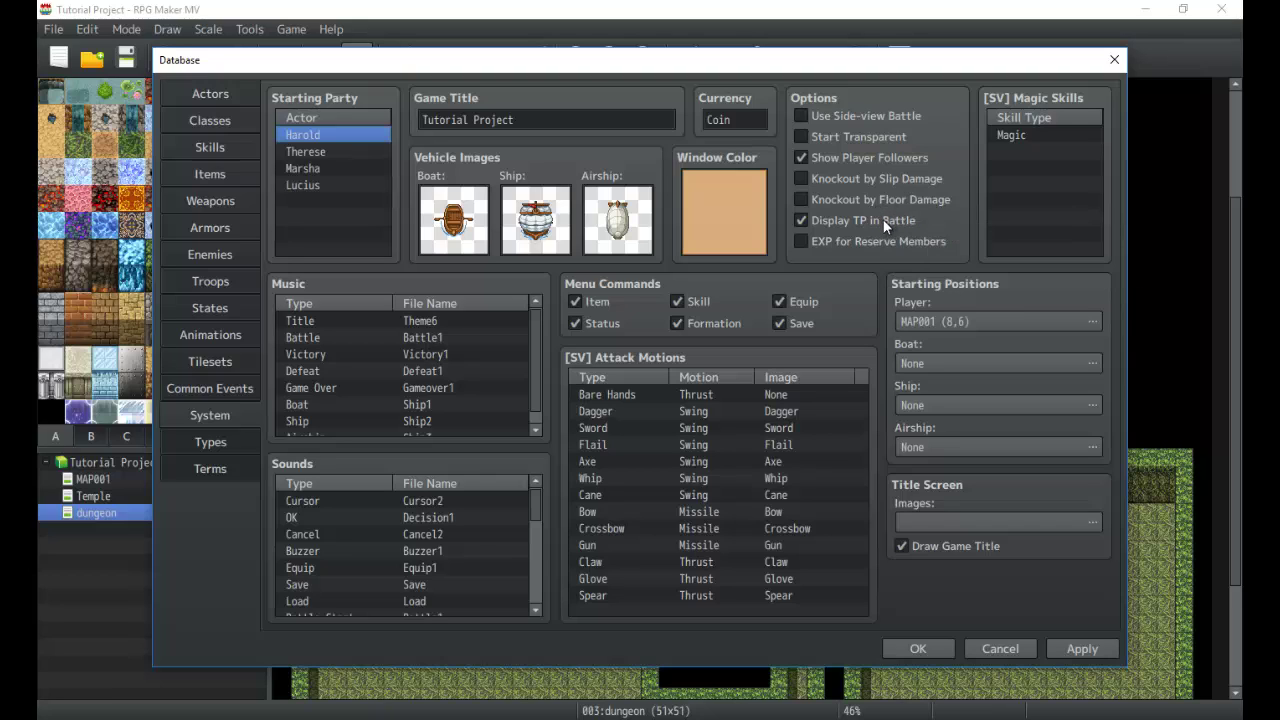
mouse_move(883, 221)
mouse_move(899, 291)
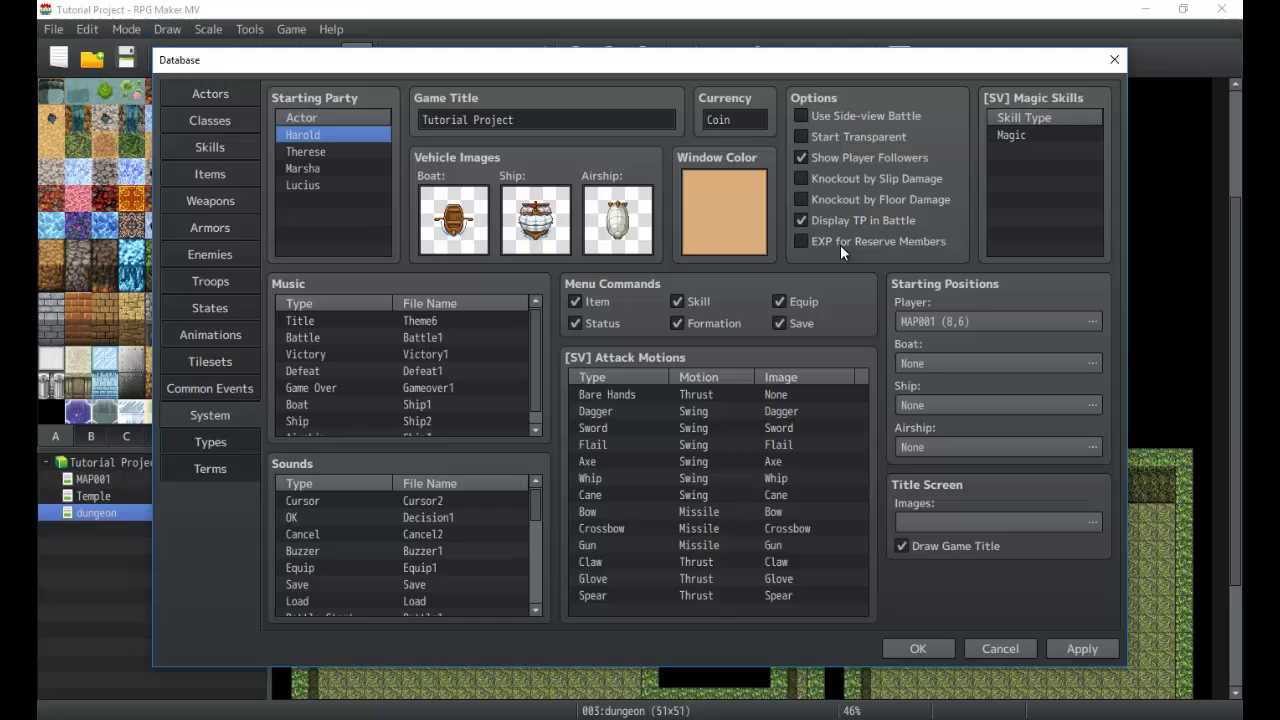
mouse_move(844, 242)
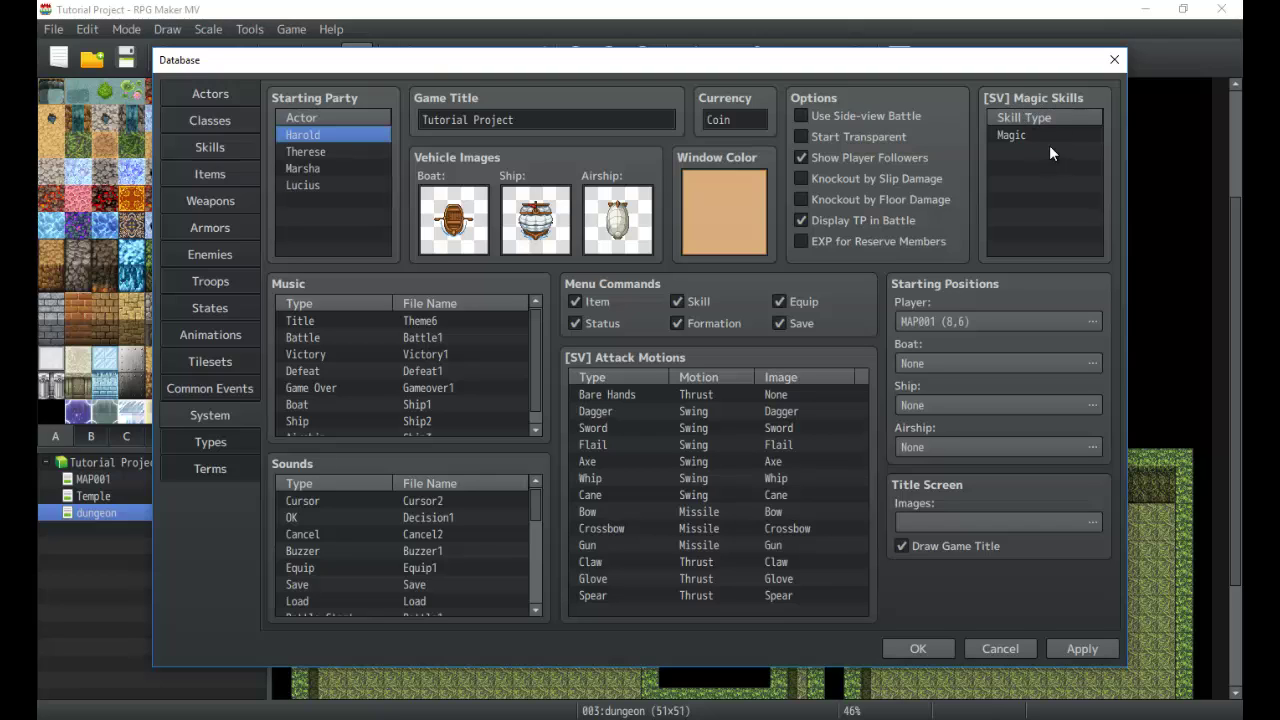
mouse_move(1050, 150)
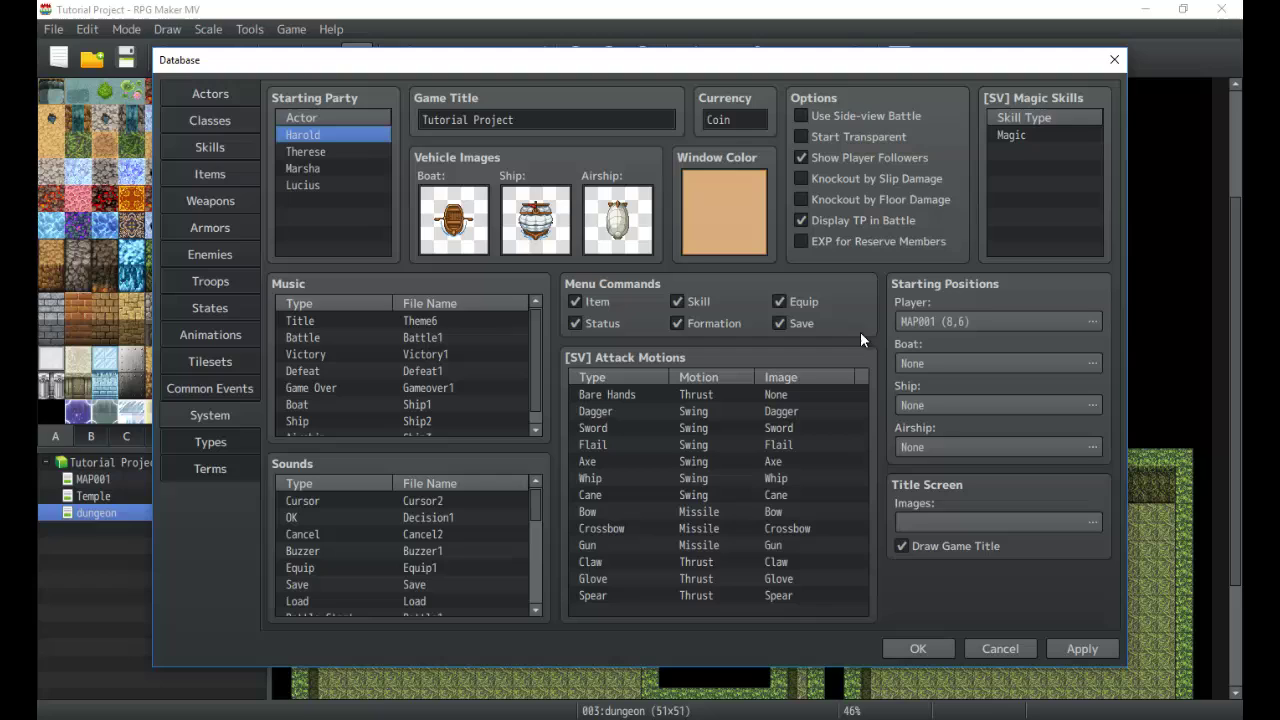
Step: Set the player's starting position to the dungeon map at (30,20), then show the Tilesets page
click(1013, 152)
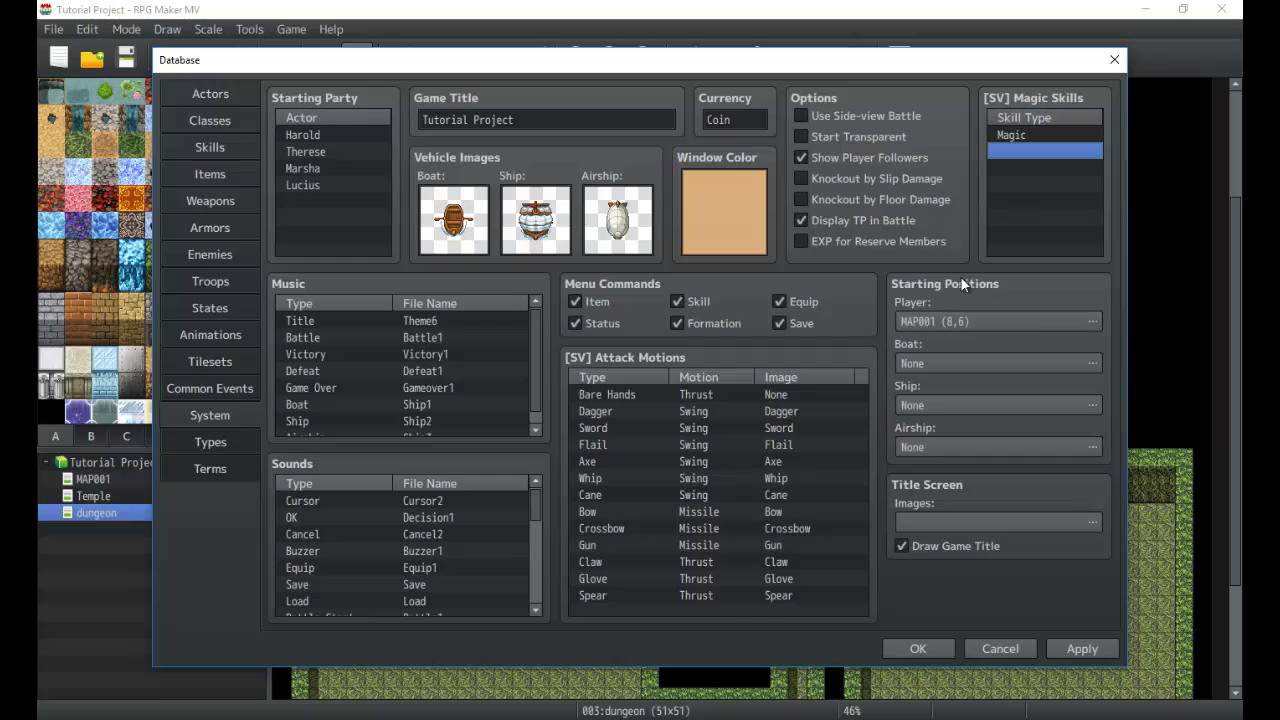
click(1005, 321)
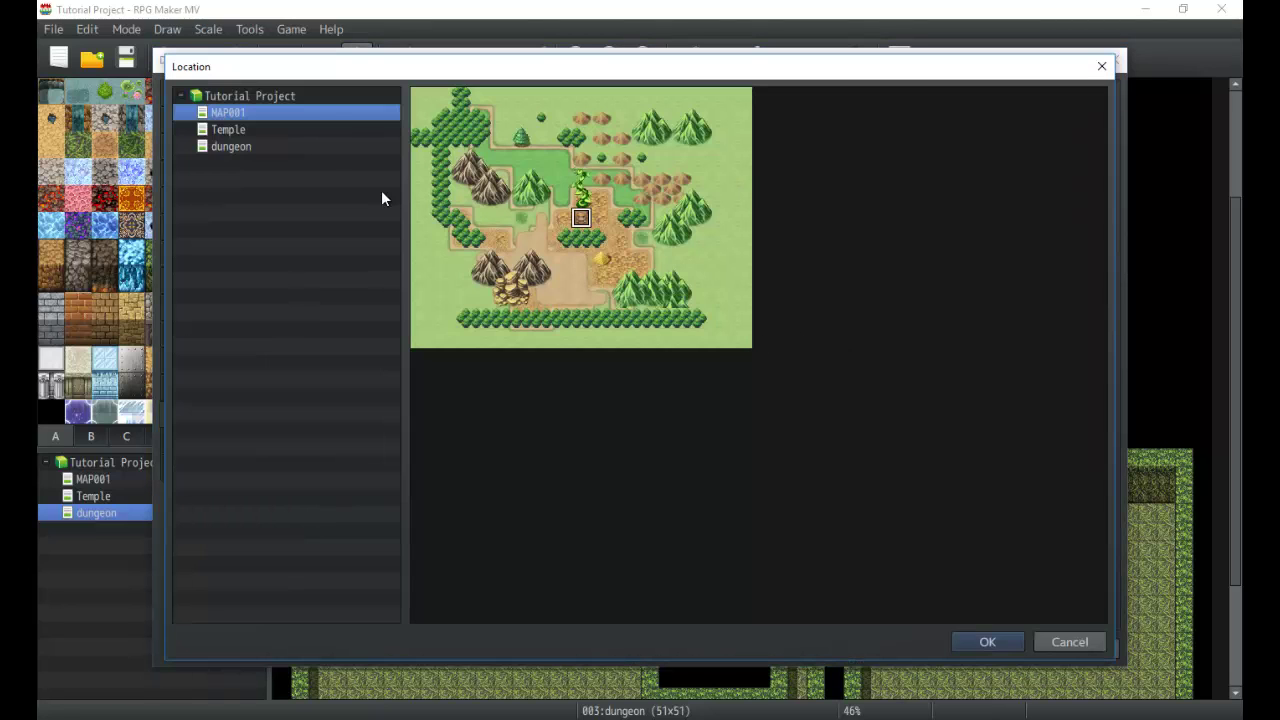
click(328, 129)
click(329, 146)
click(703, 200)
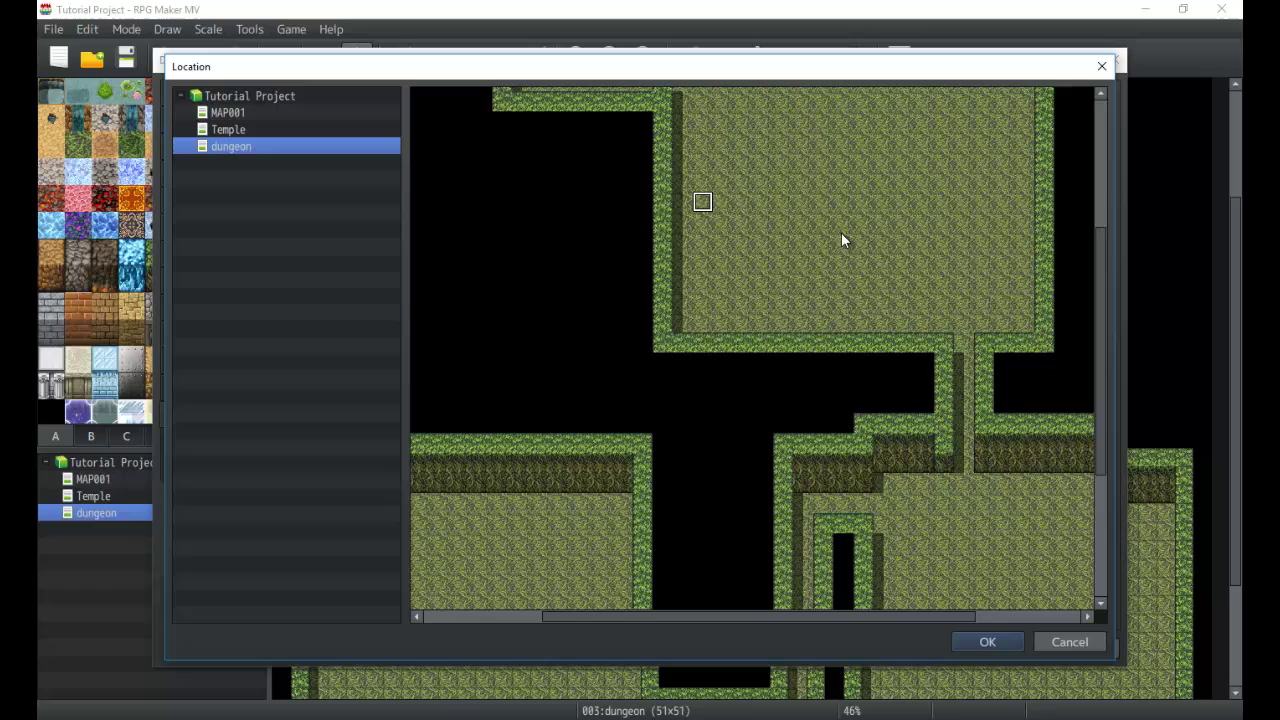
click(843, 242)
click(988, 638)
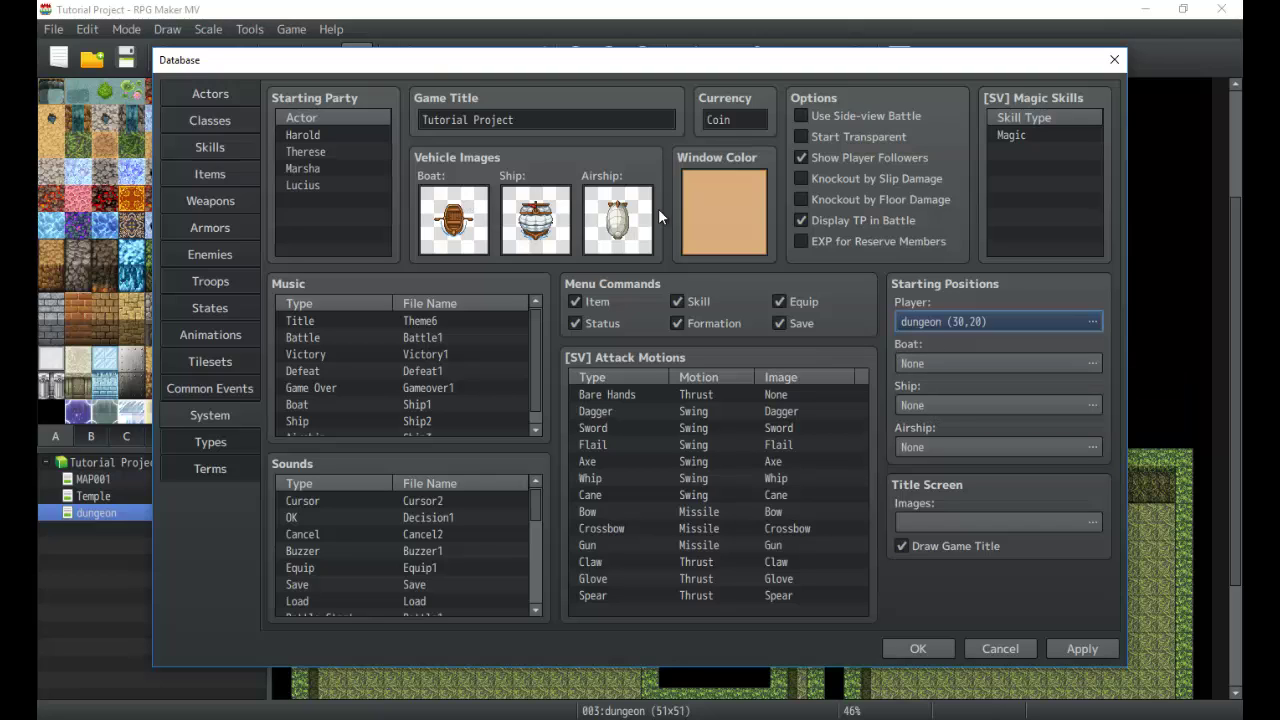
click(172, 362)
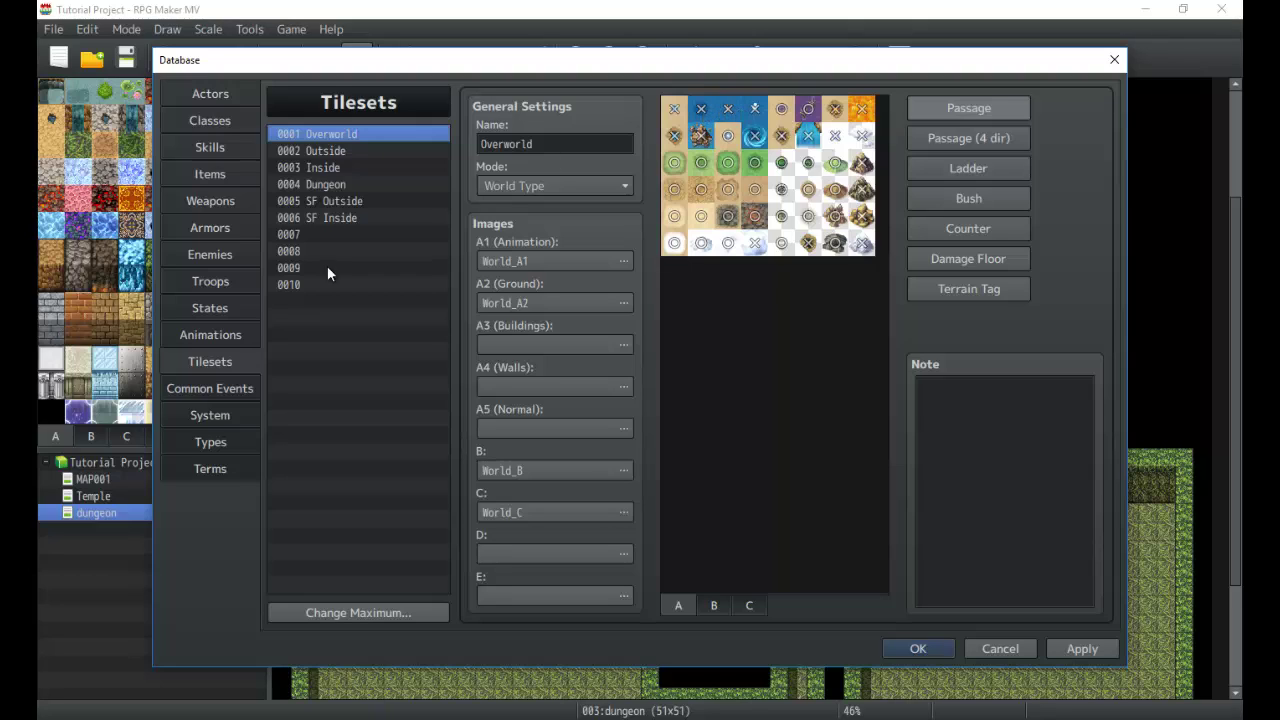
Step: Review the Outside, Inside and Dungeon tilesets, then return via Common Events to System
click(360, 151)
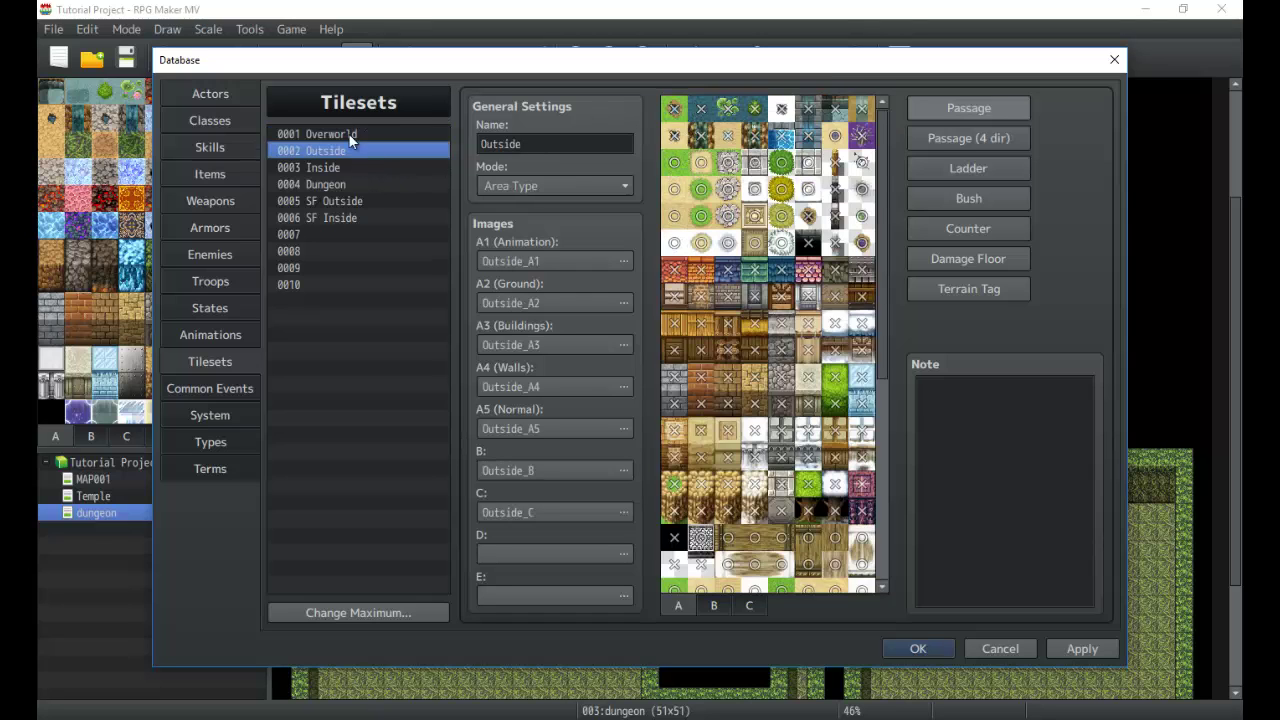
click(326, 168)
click(337, 180)
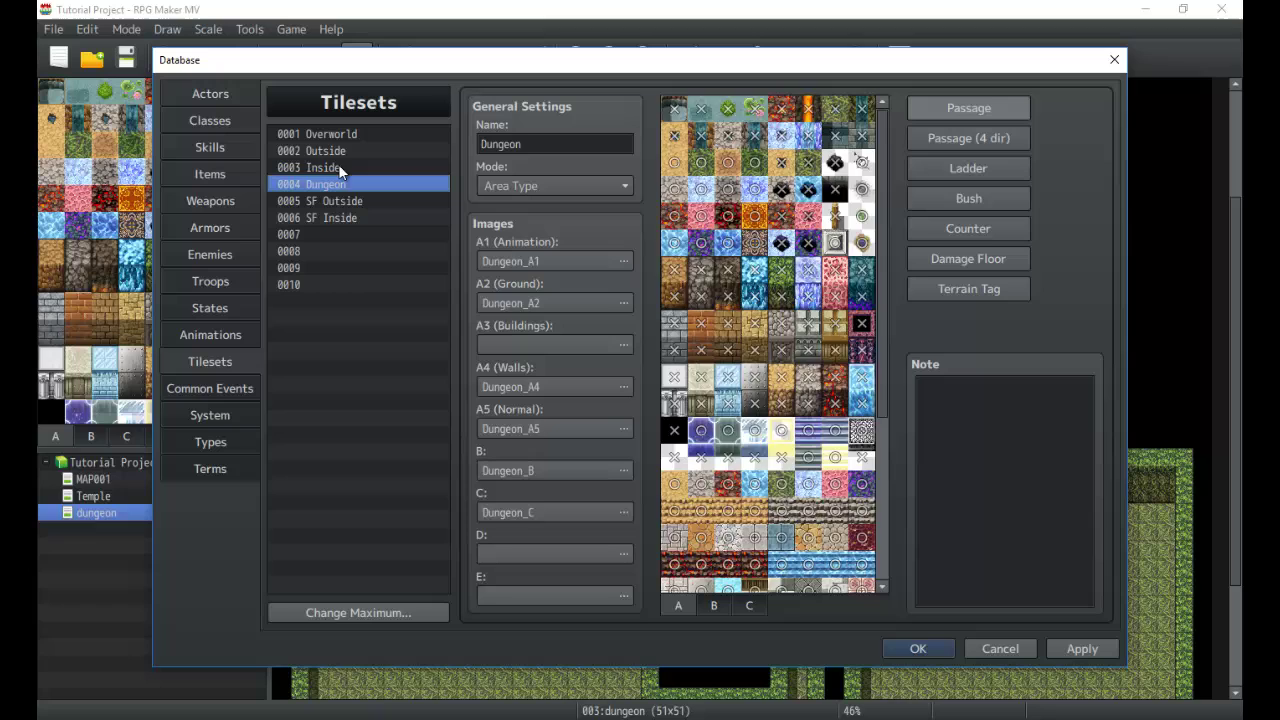
click(338, 166)
click(340, 176)
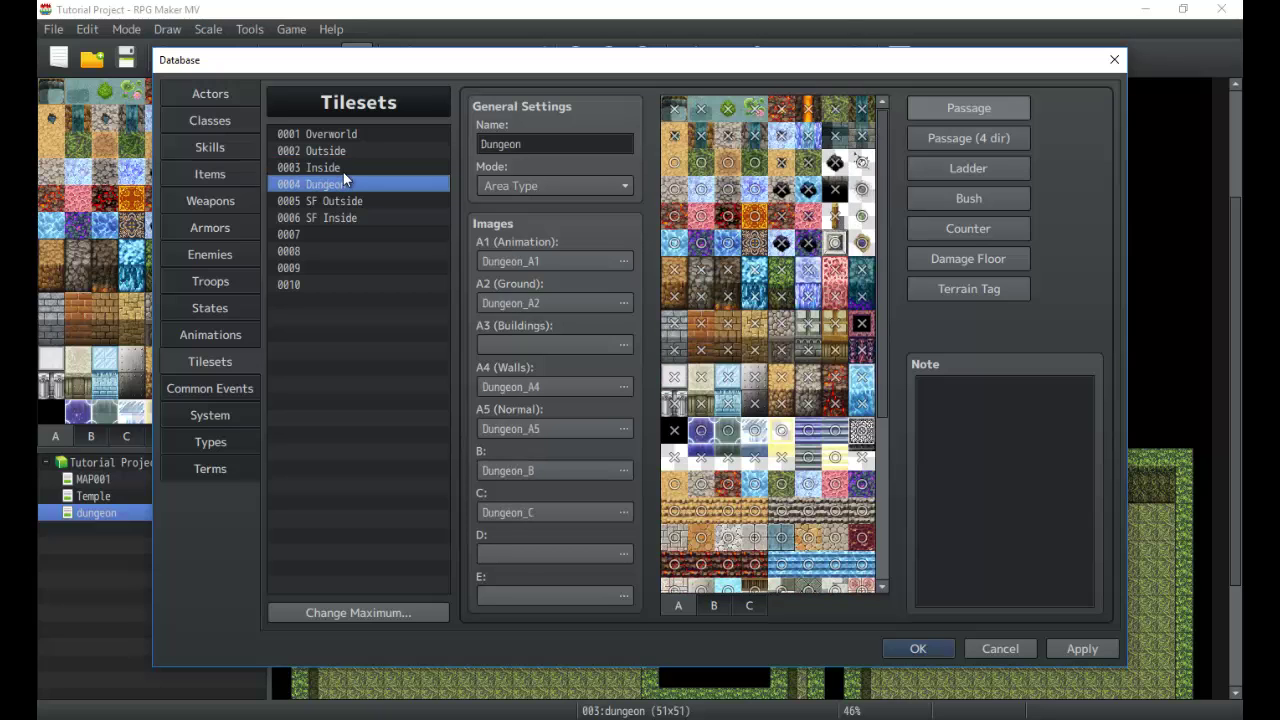
click(343, 168)
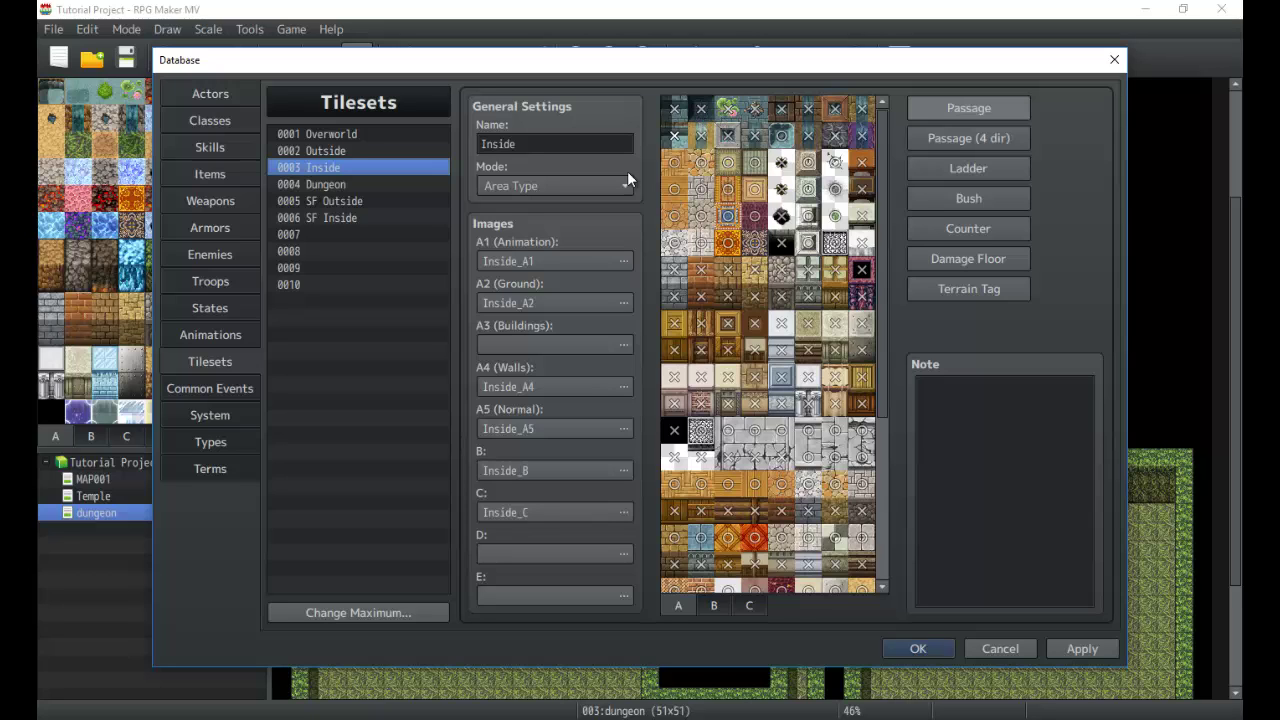
click(234, 390)
click(228, 408)
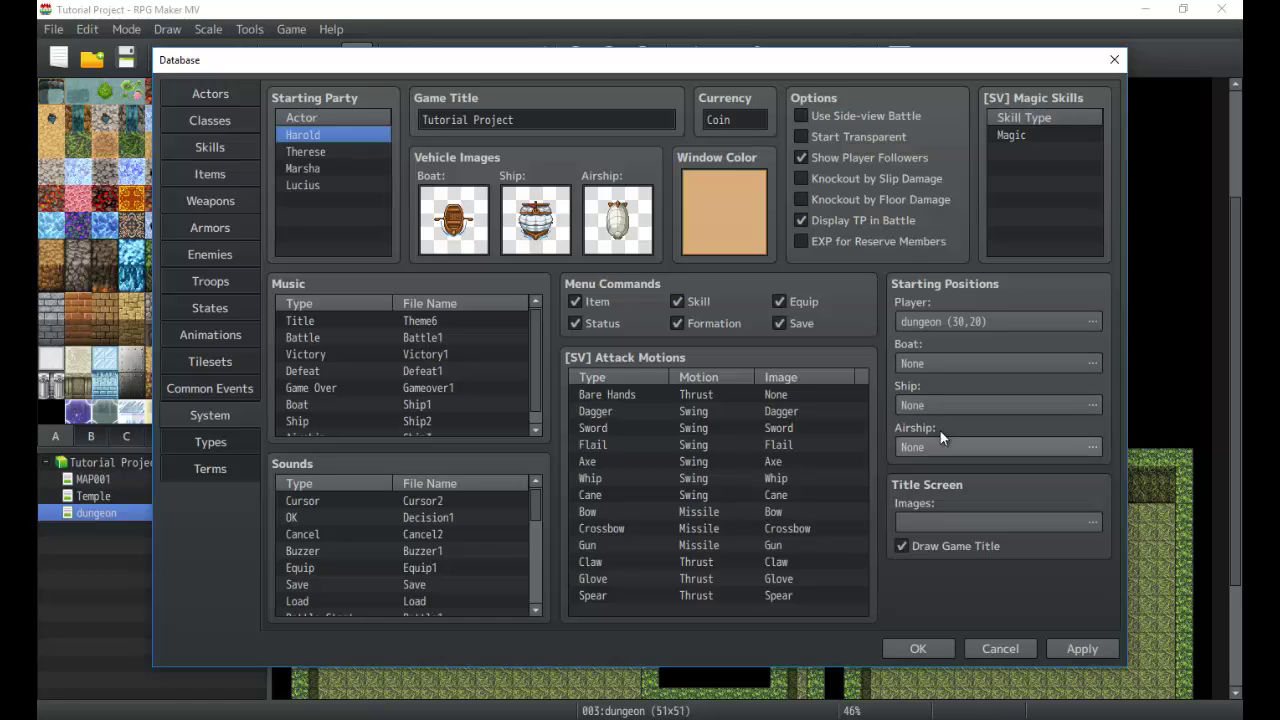
Step: Preview Medieval and Floral frames with Book, Fountain, Tower1, Plain and Hexagram title backgrounds
click(914, 518)
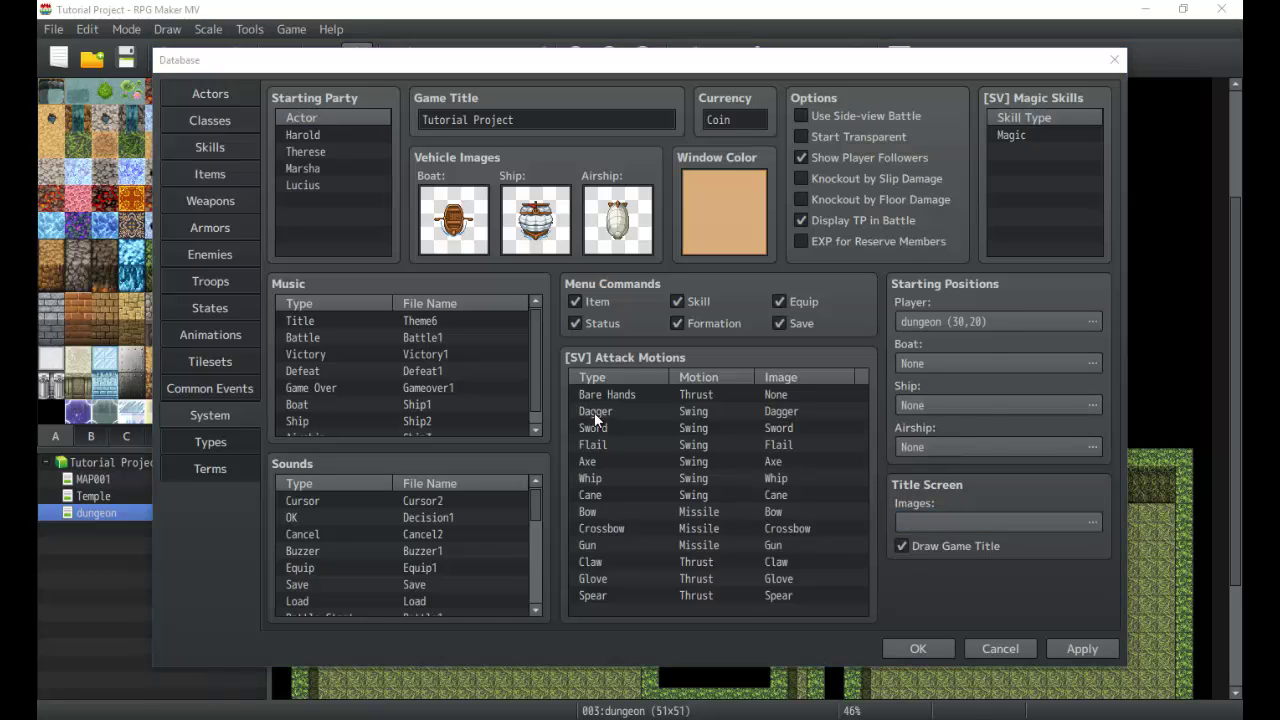
click(510, 230)
click(511, 216)
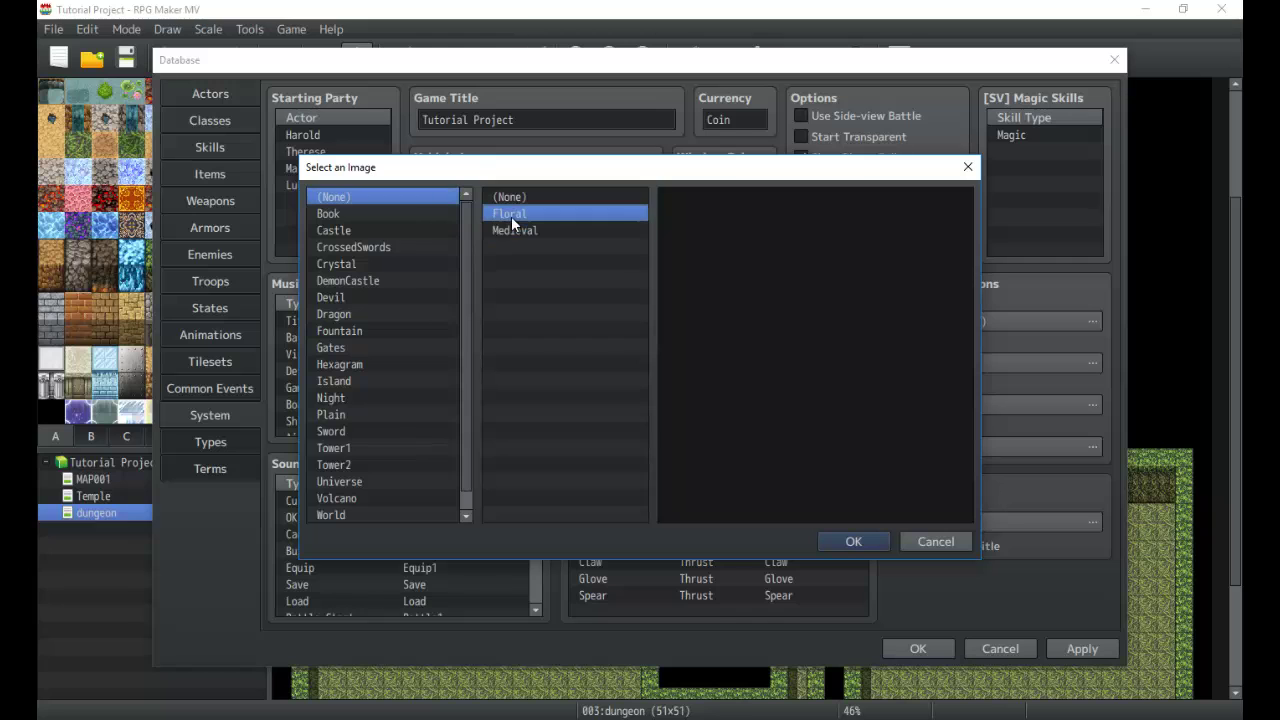
click(418, 214)
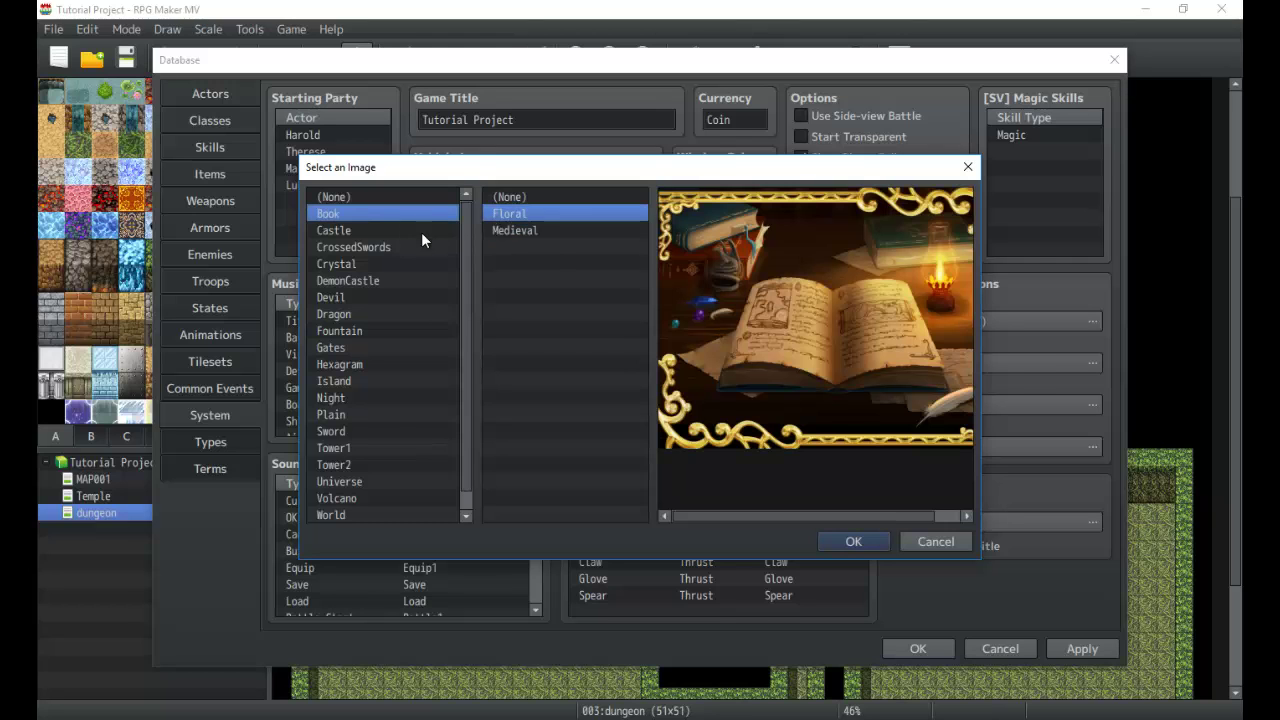
click(321, 330)
click(340, 448)
click(345, 414)
click(350, 364)
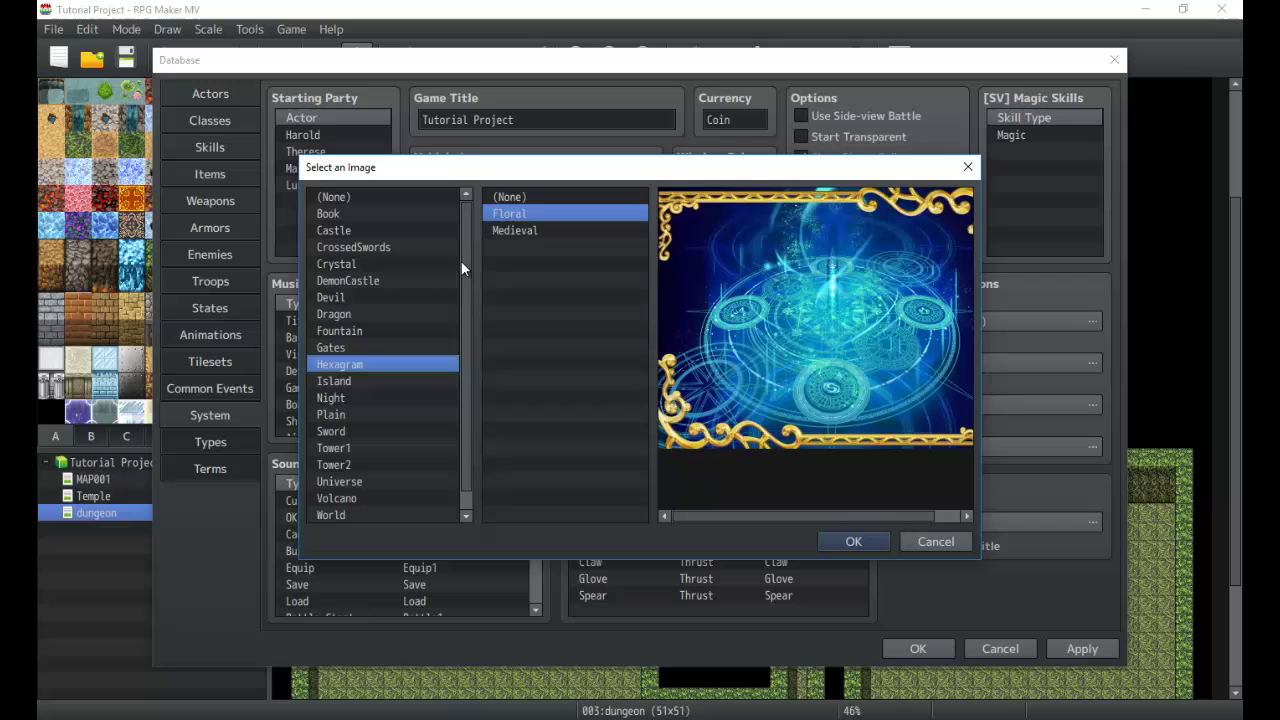
Step: Apply the Universe background with the Medieval frame, then reopen the picker and select Floral
click(505, 230)
click(508, 215)
click(512, 225)
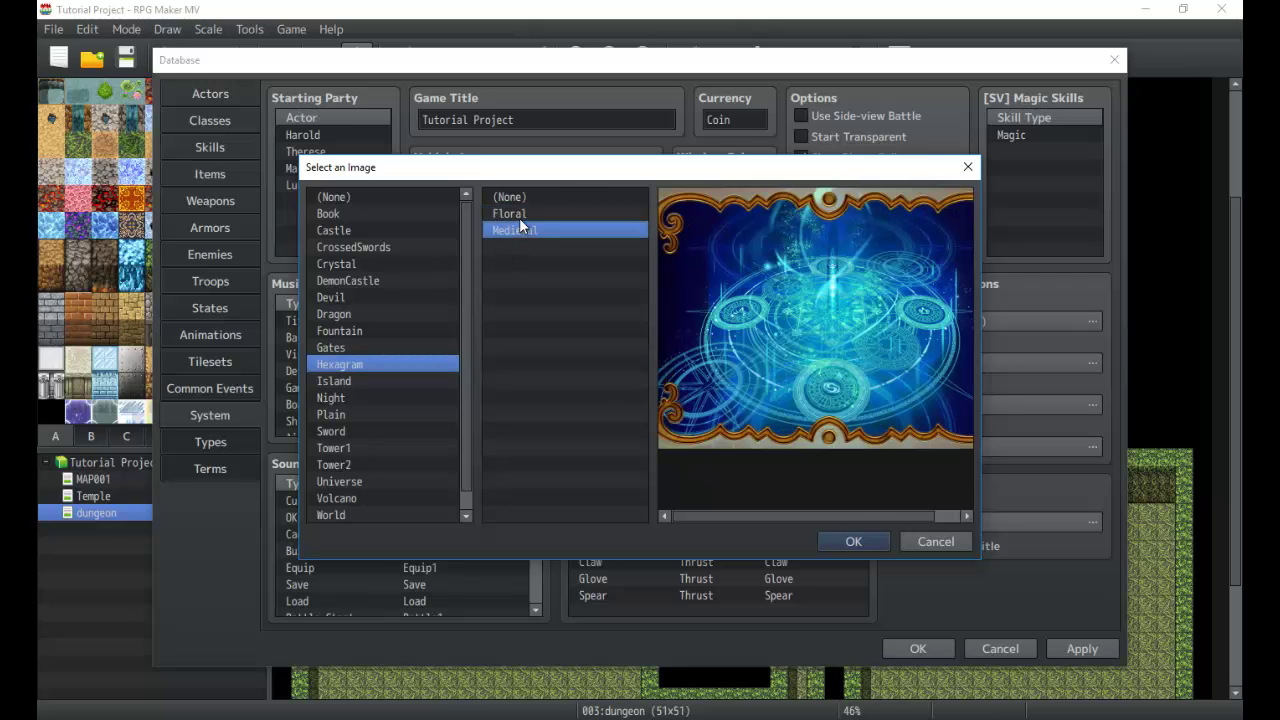
click(516, 214)
click(513, 229)
click(352, 330)
click(380, 414)
click(345, 481)
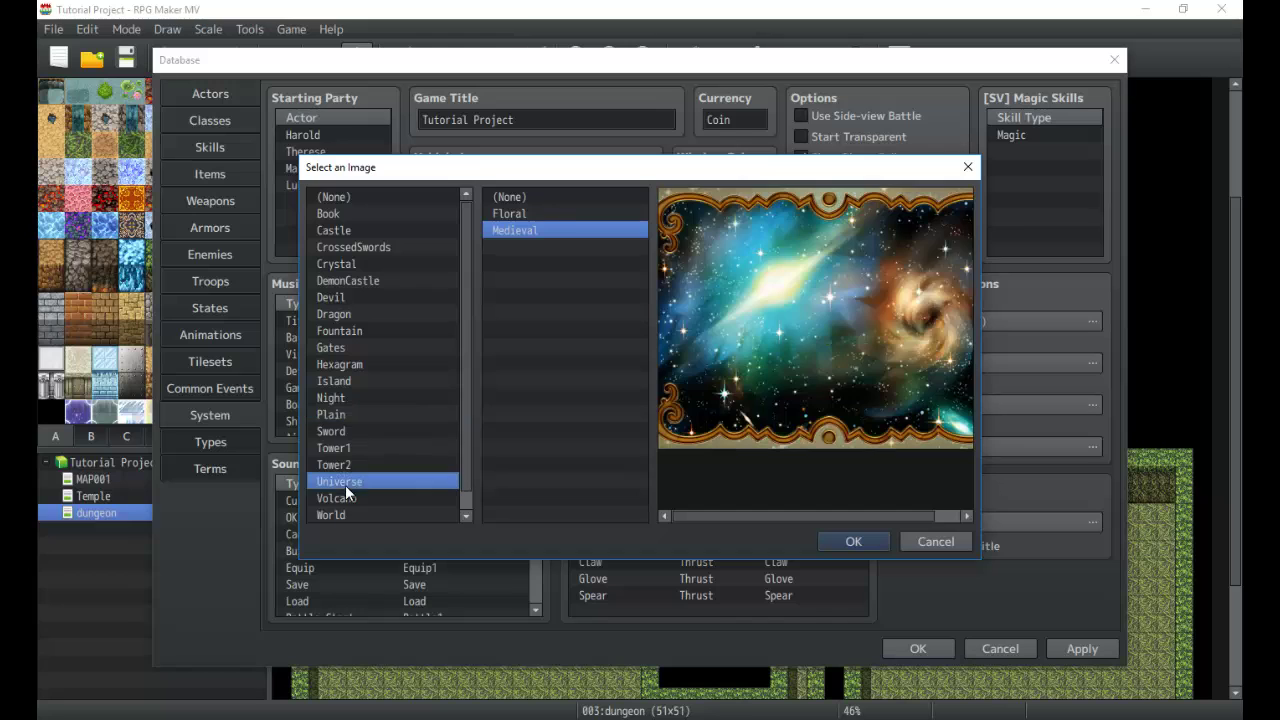
click(852, 543)
double_click(946, 524)
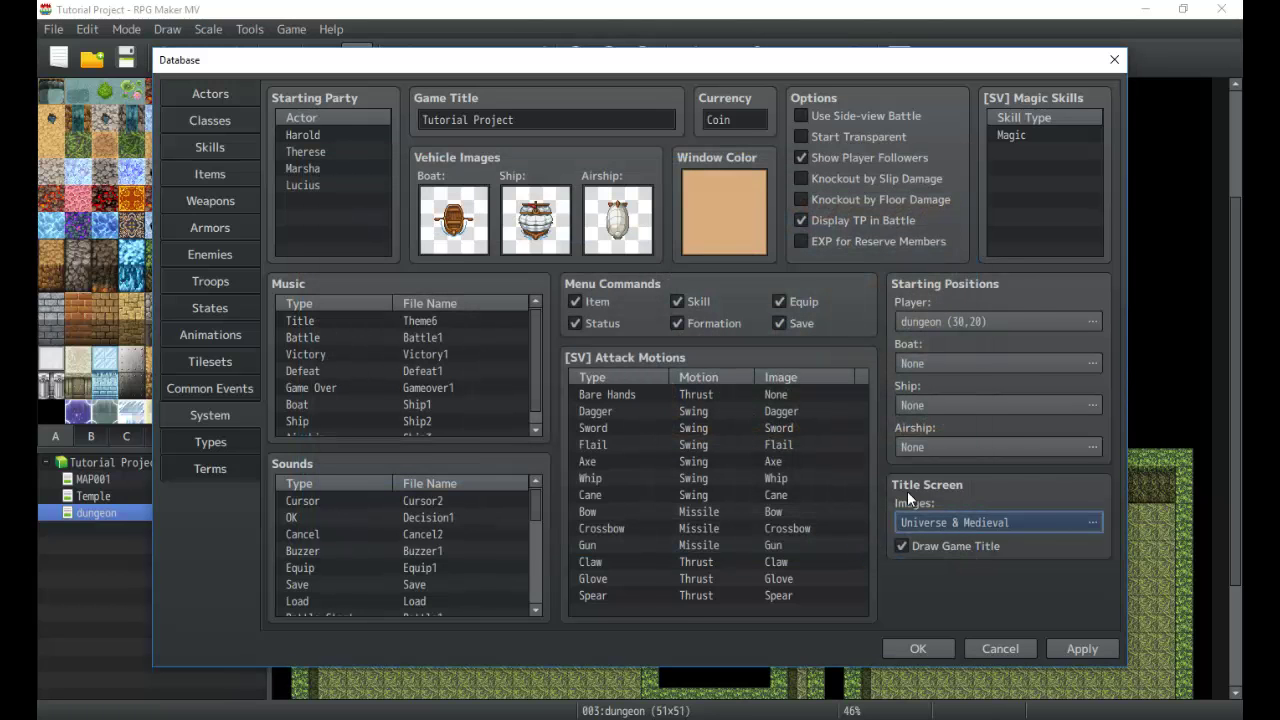
click(585, 213)
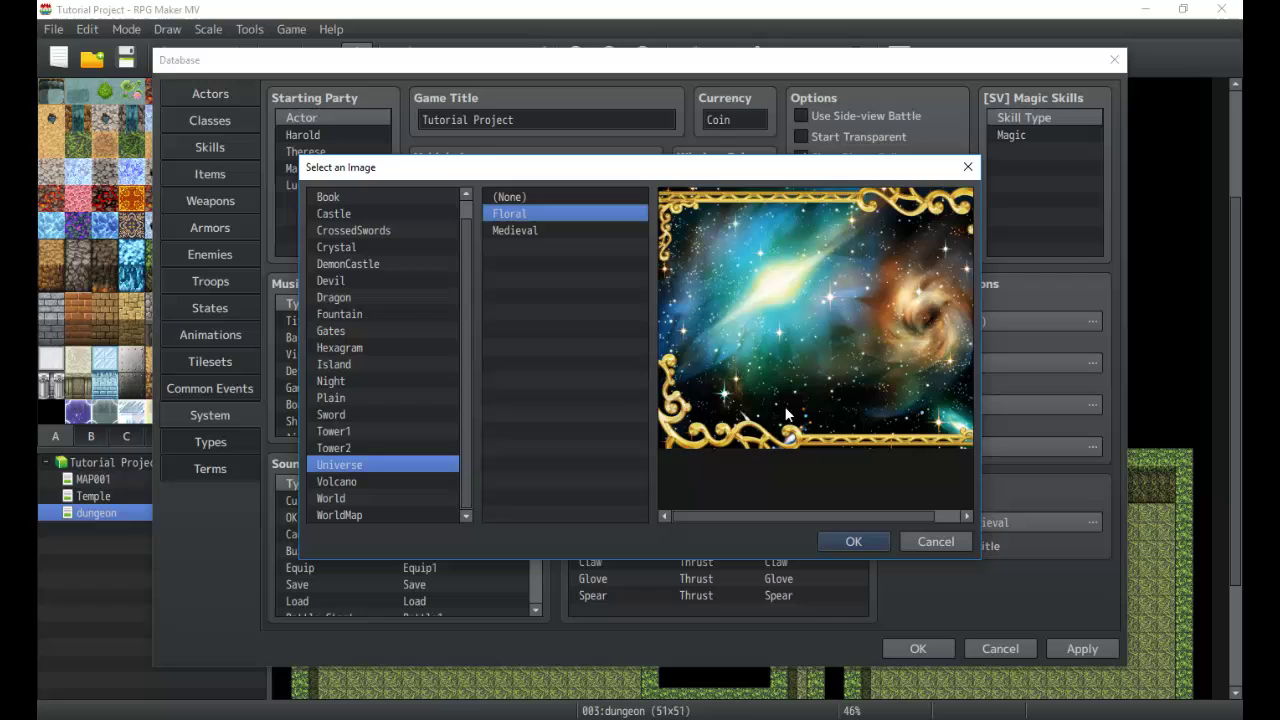
Step: Confirm the Universe & Floral title image, then select Bare Hands in SV Attack Motions
click(838, 541)
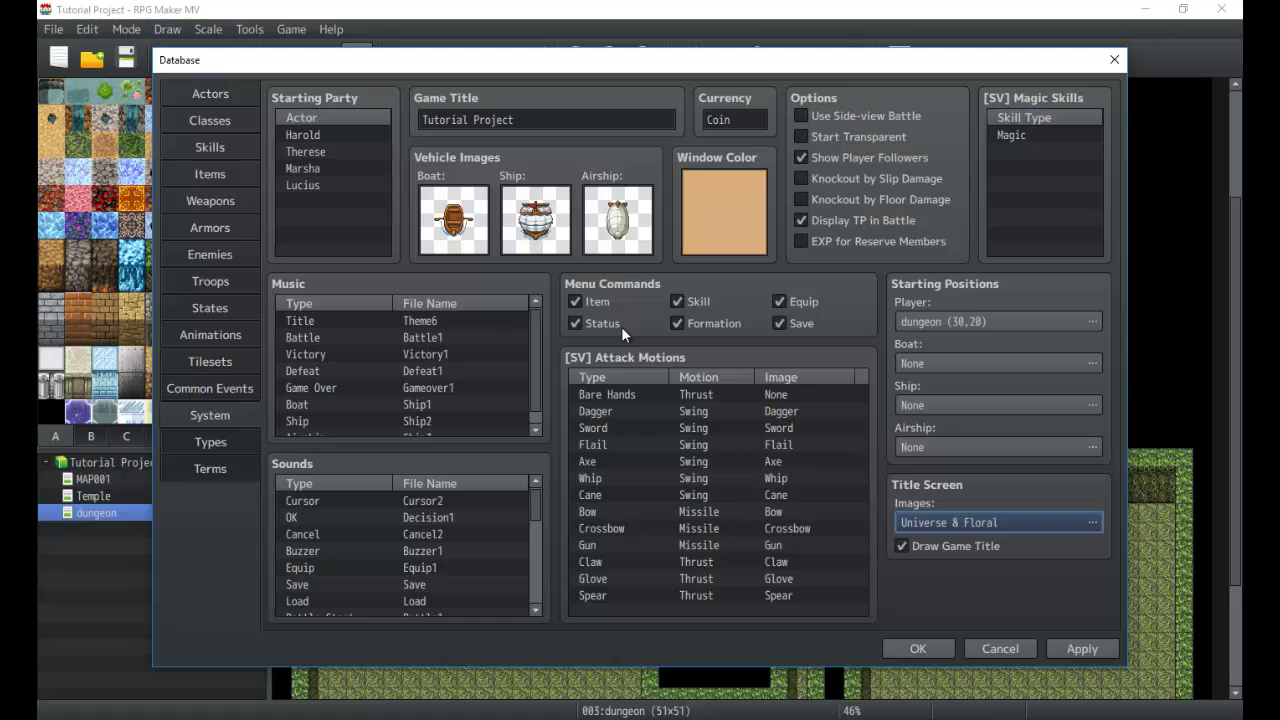
click(622, 397)
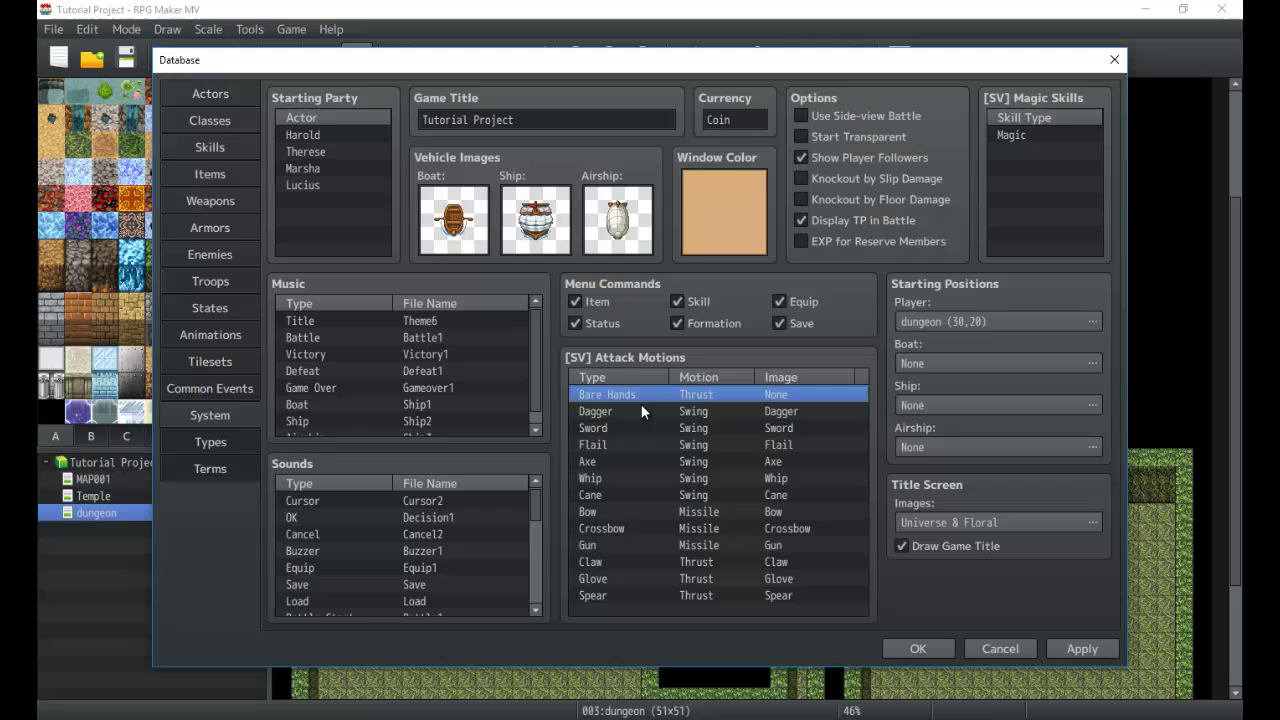
click(641, 405)
key(Up)
key(Down)
key(Down)
key(Down)
key(Down)
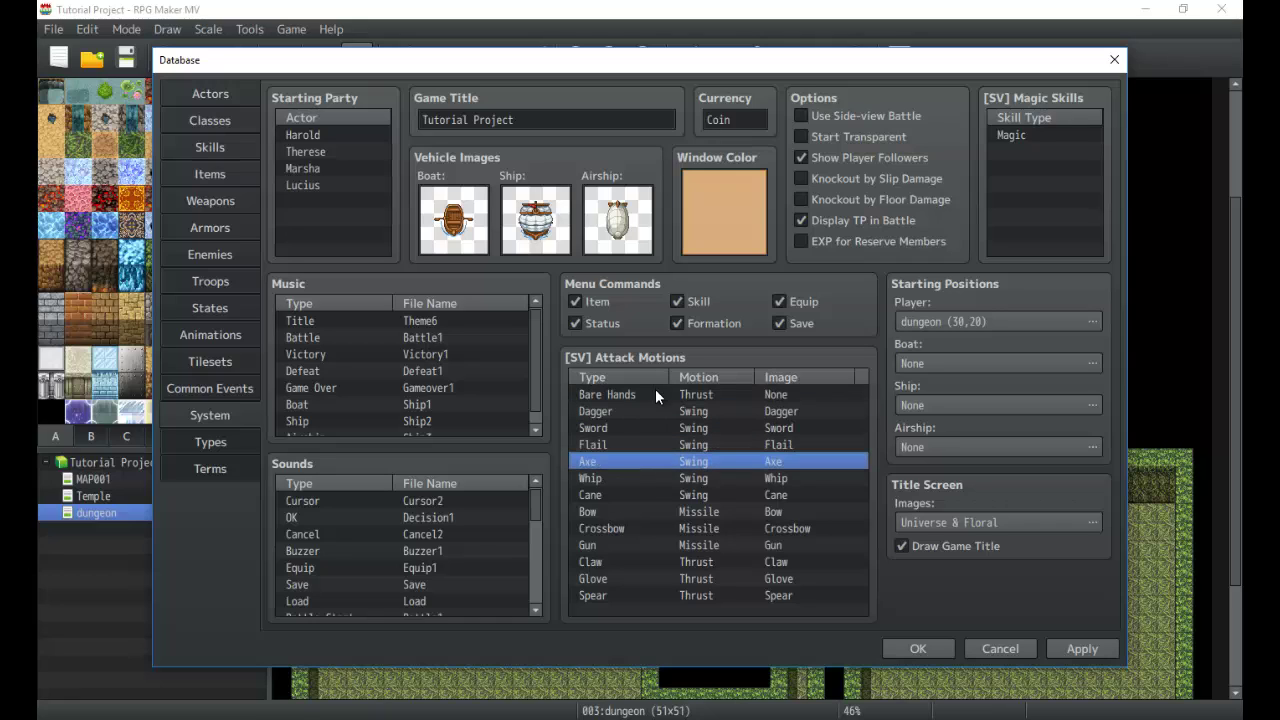
click(655, 394)
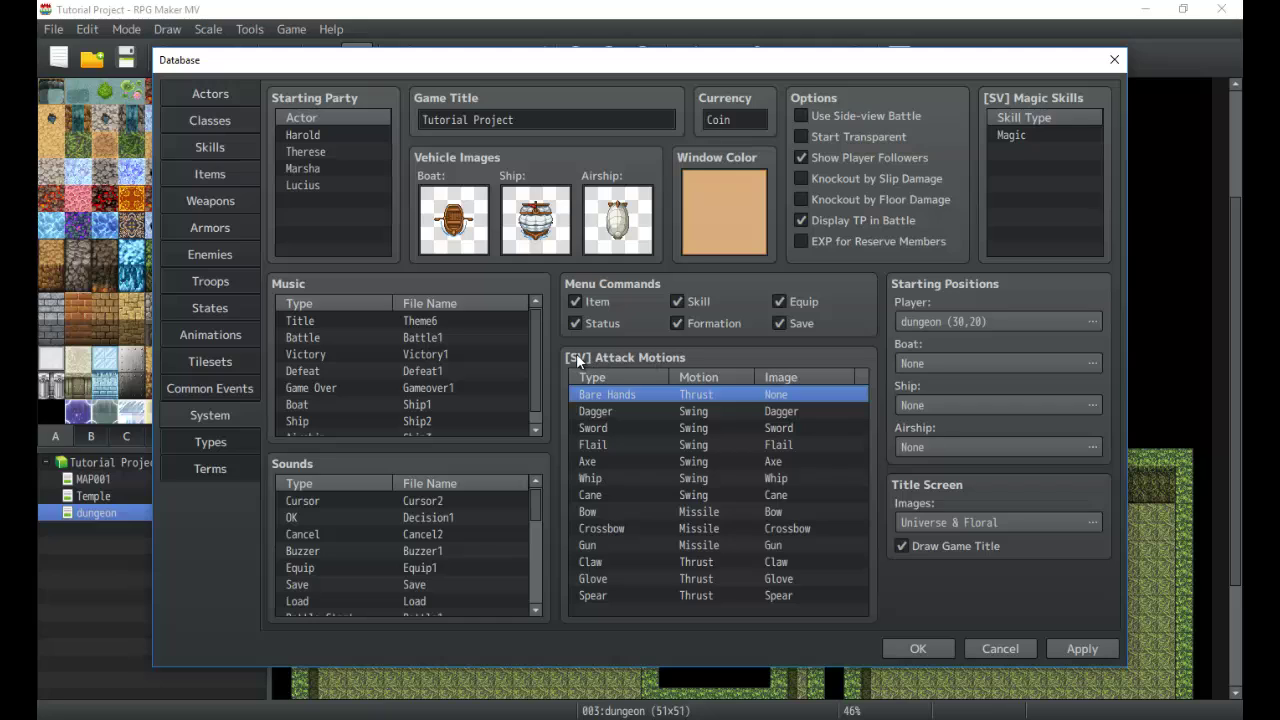
double_click(668, 396)
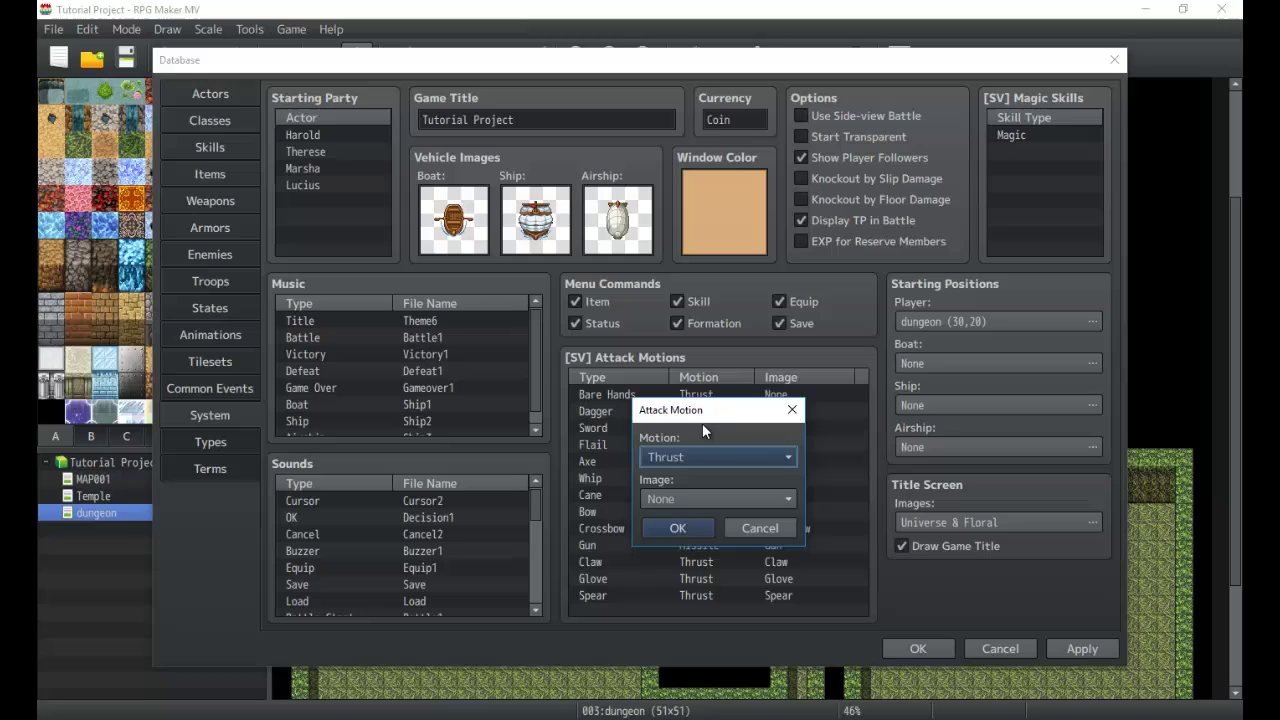
click(700, 456)
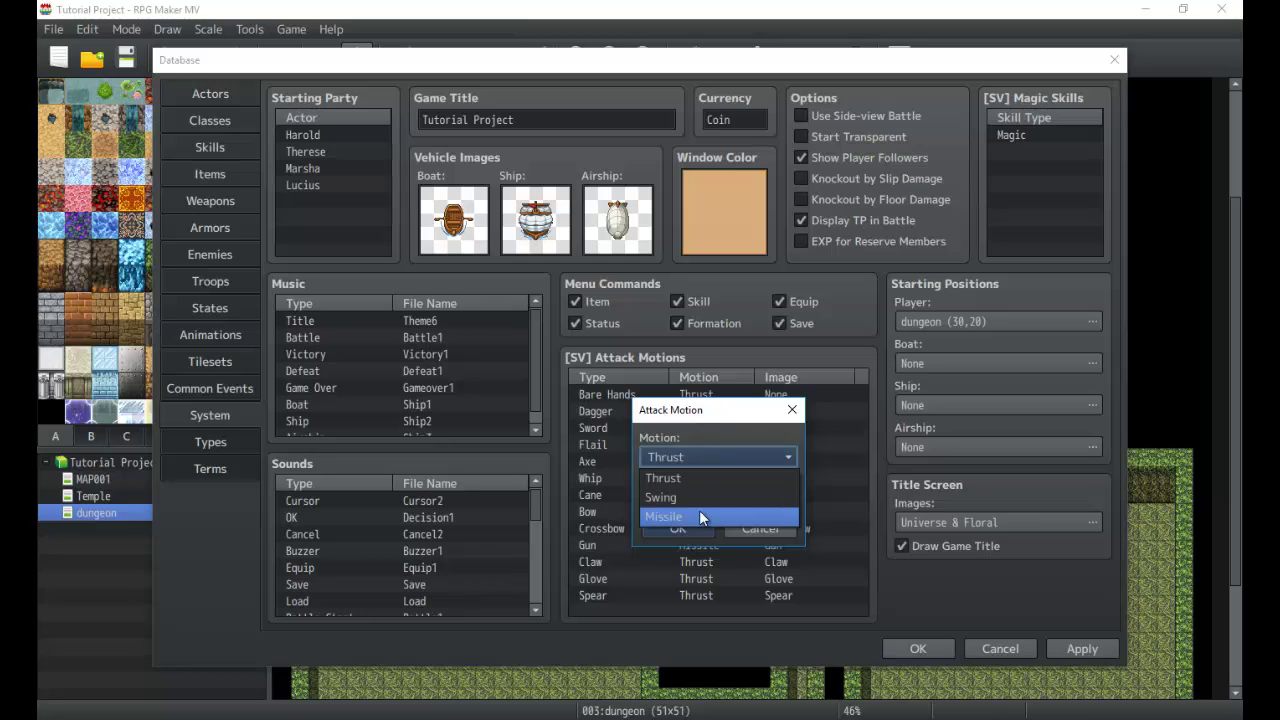
click(690, 479)
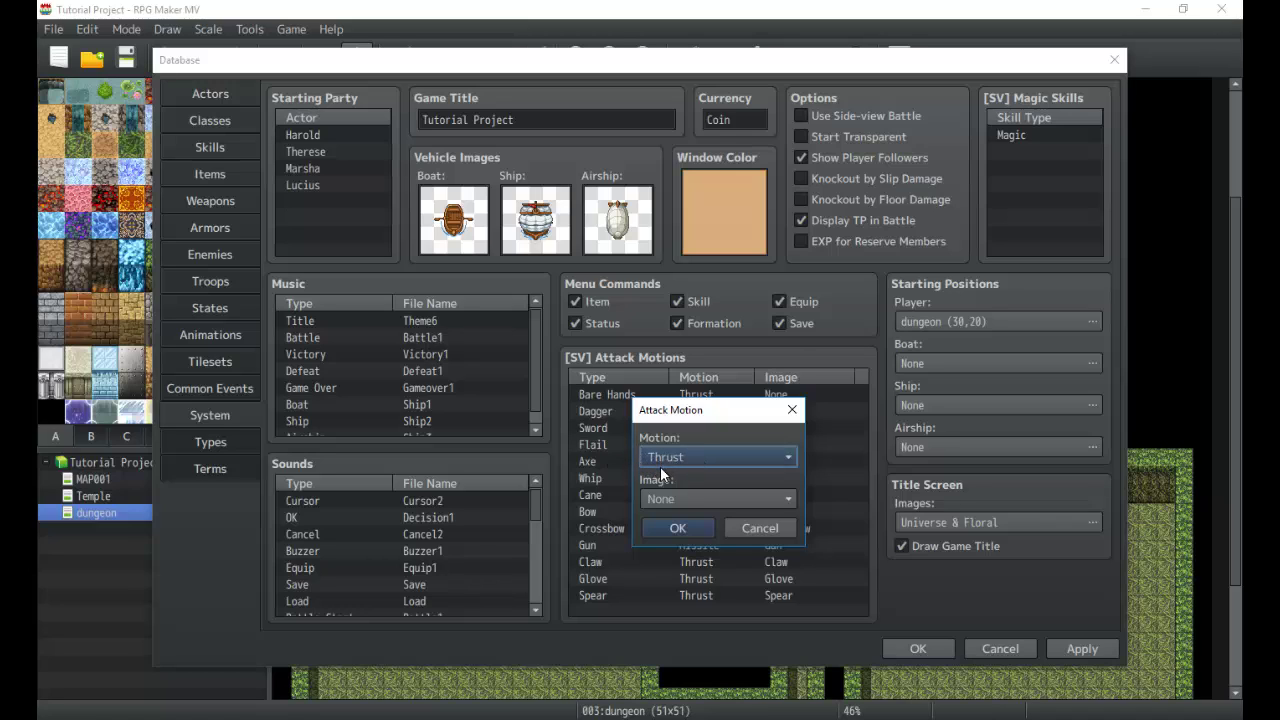
click(678, 497)
click(678, 488)
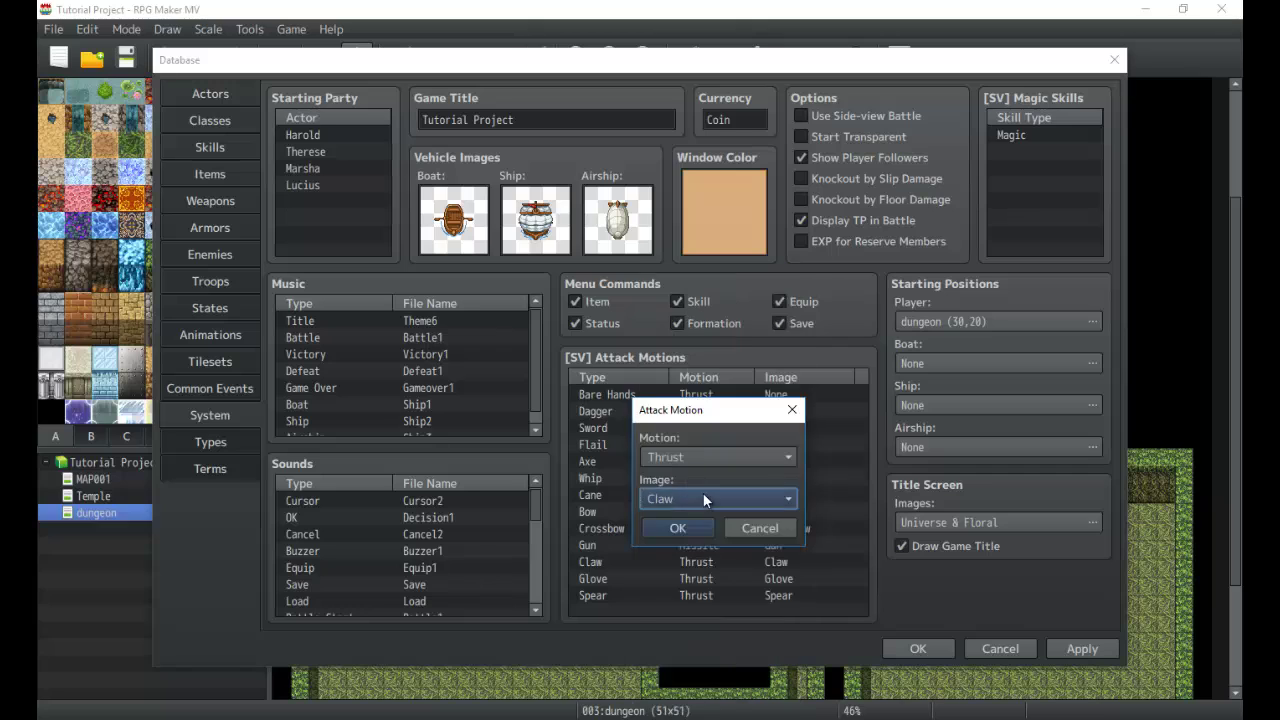
click(703, 493)
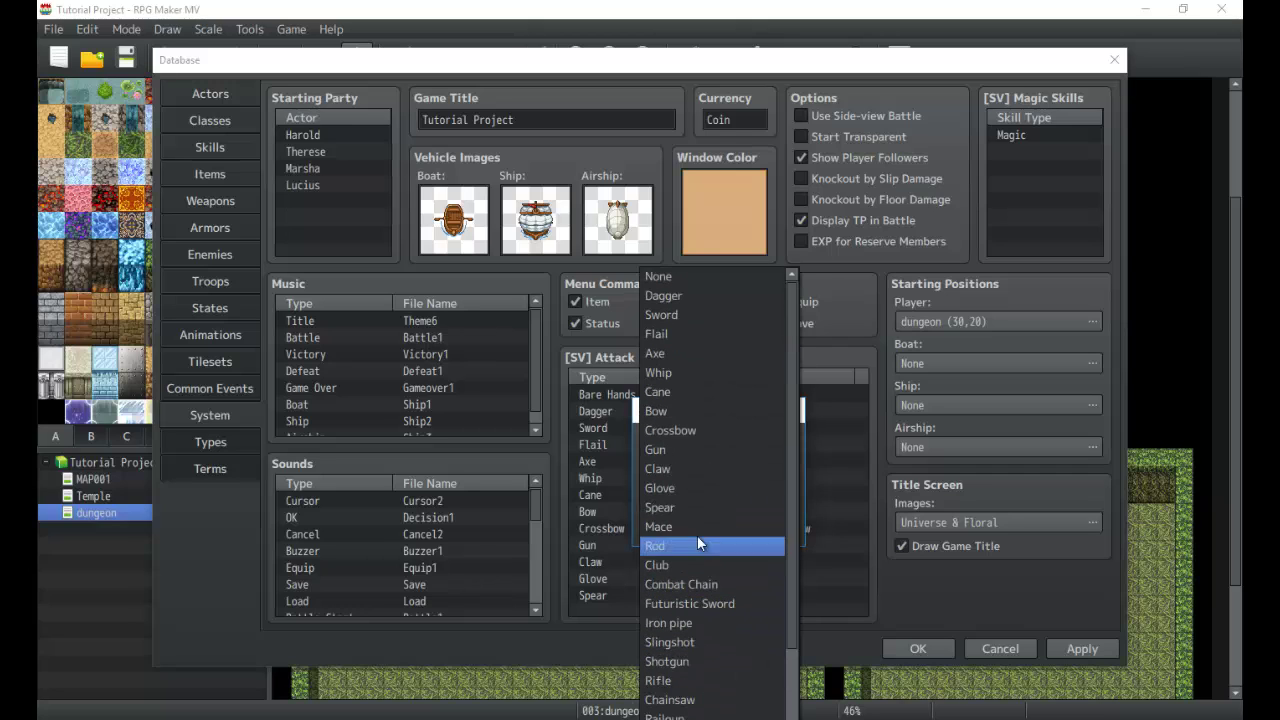
scroll(690, 340, down, 2)
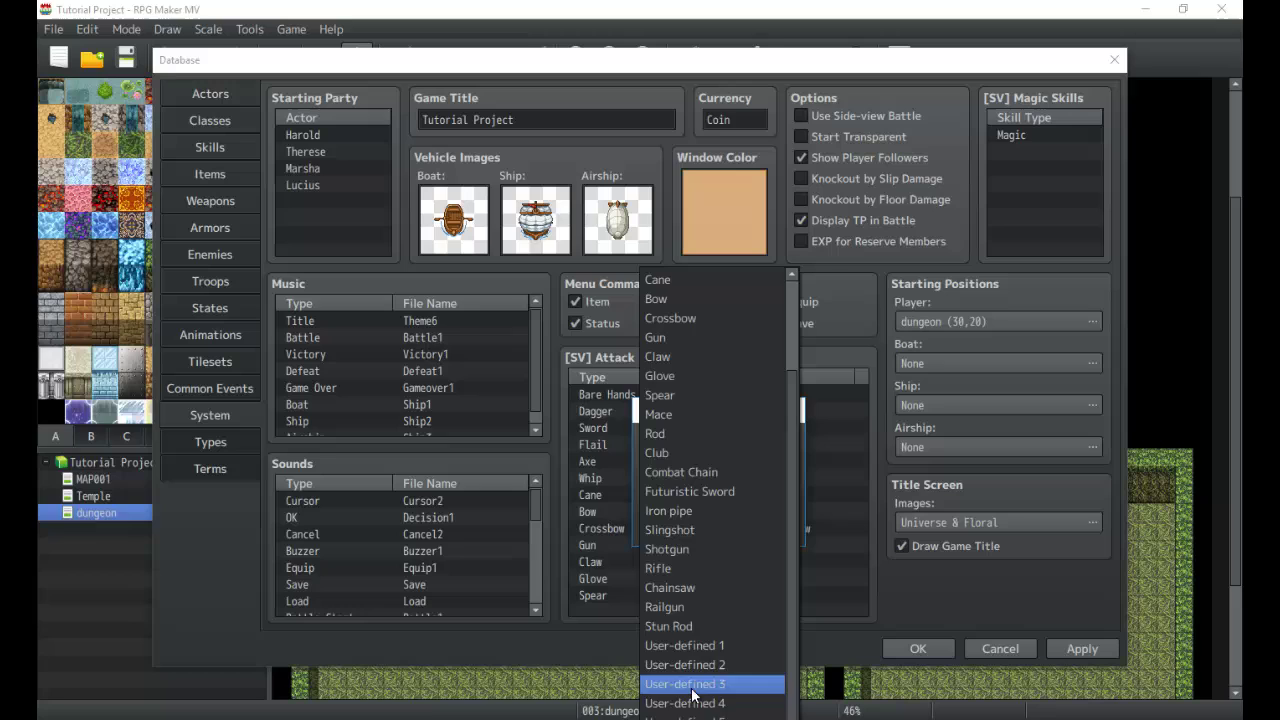
scroll(698, 543, up, 2)
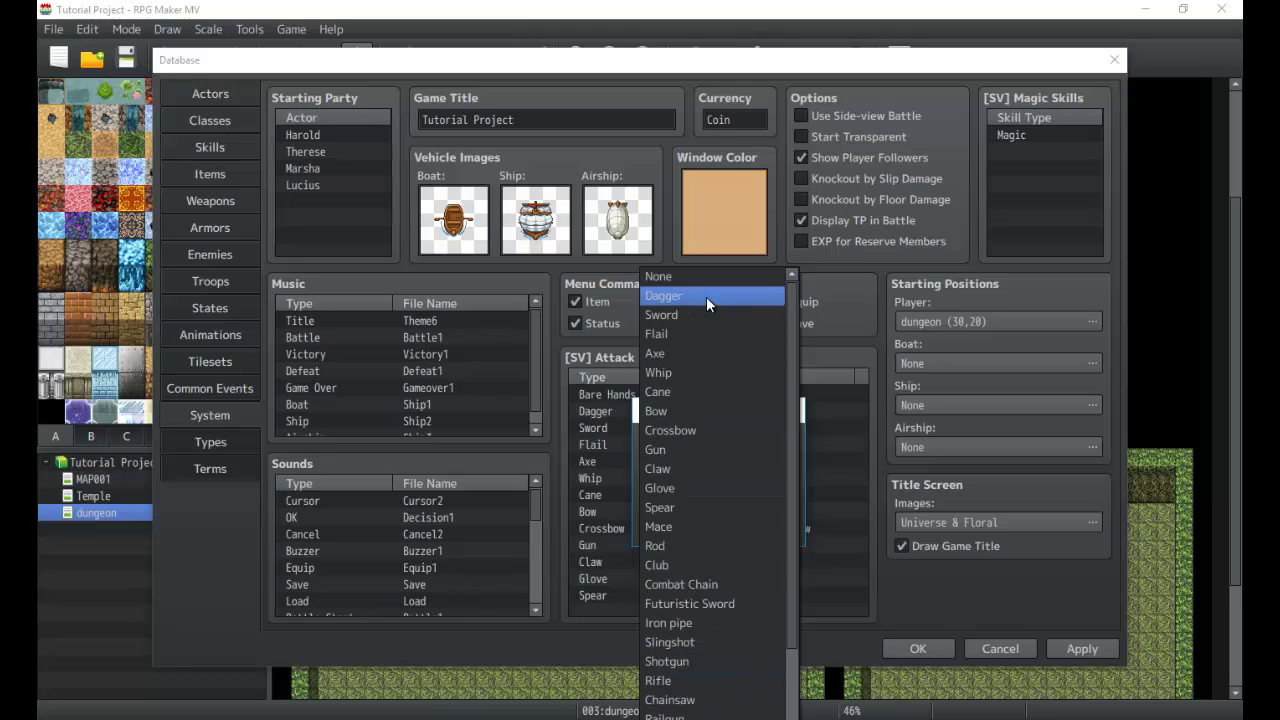
scroll(706, 400, down, 2)
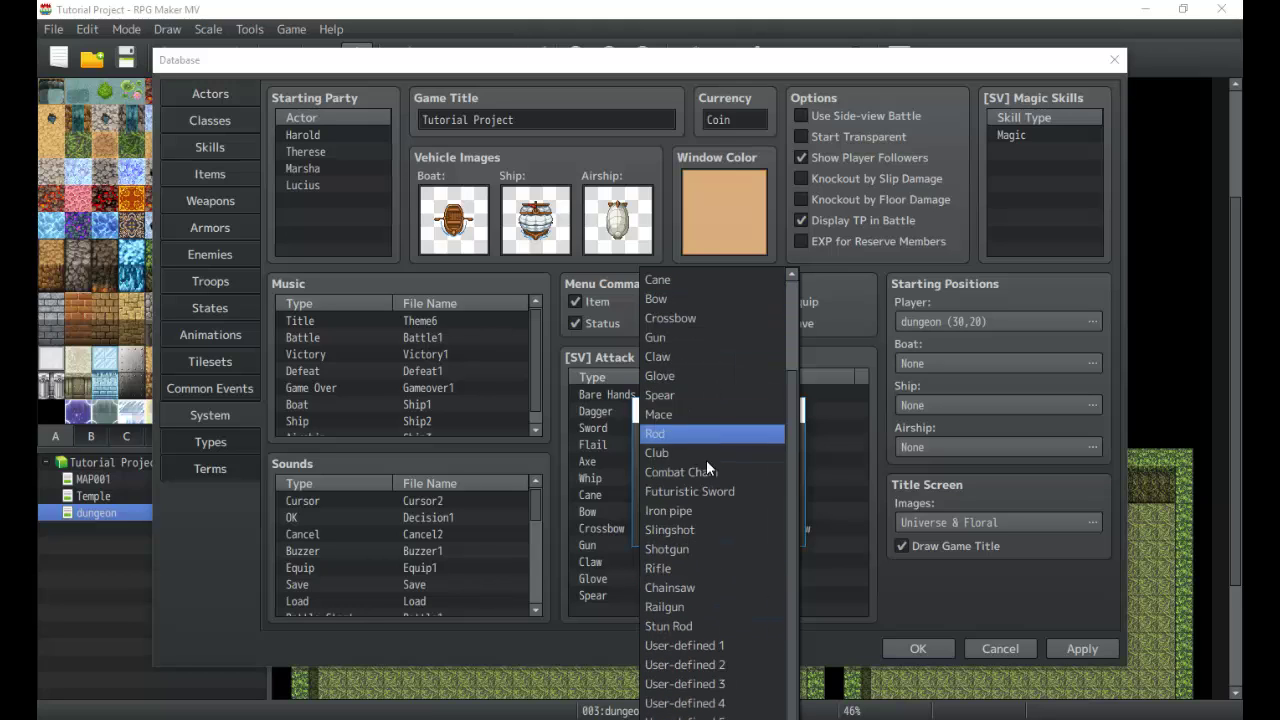
scroll(708, 500, up, 2)
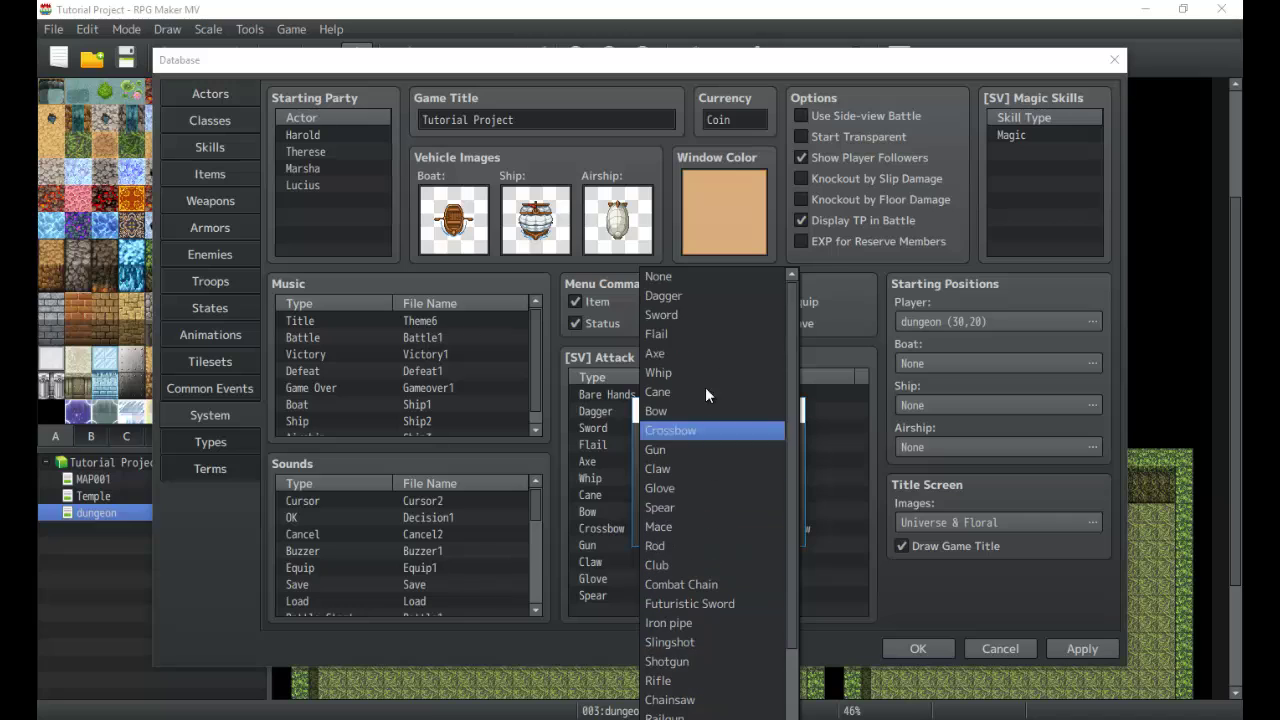
click(719, 299)
click(760, 530)
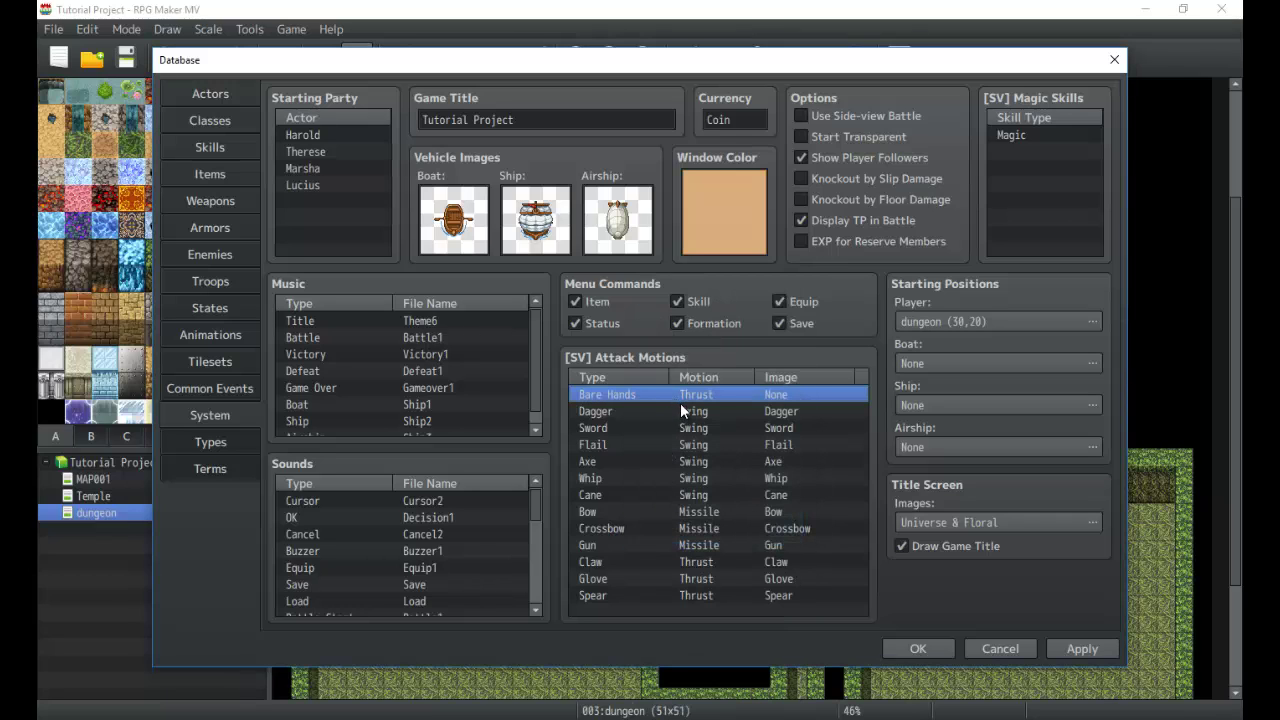
click(724, 404)
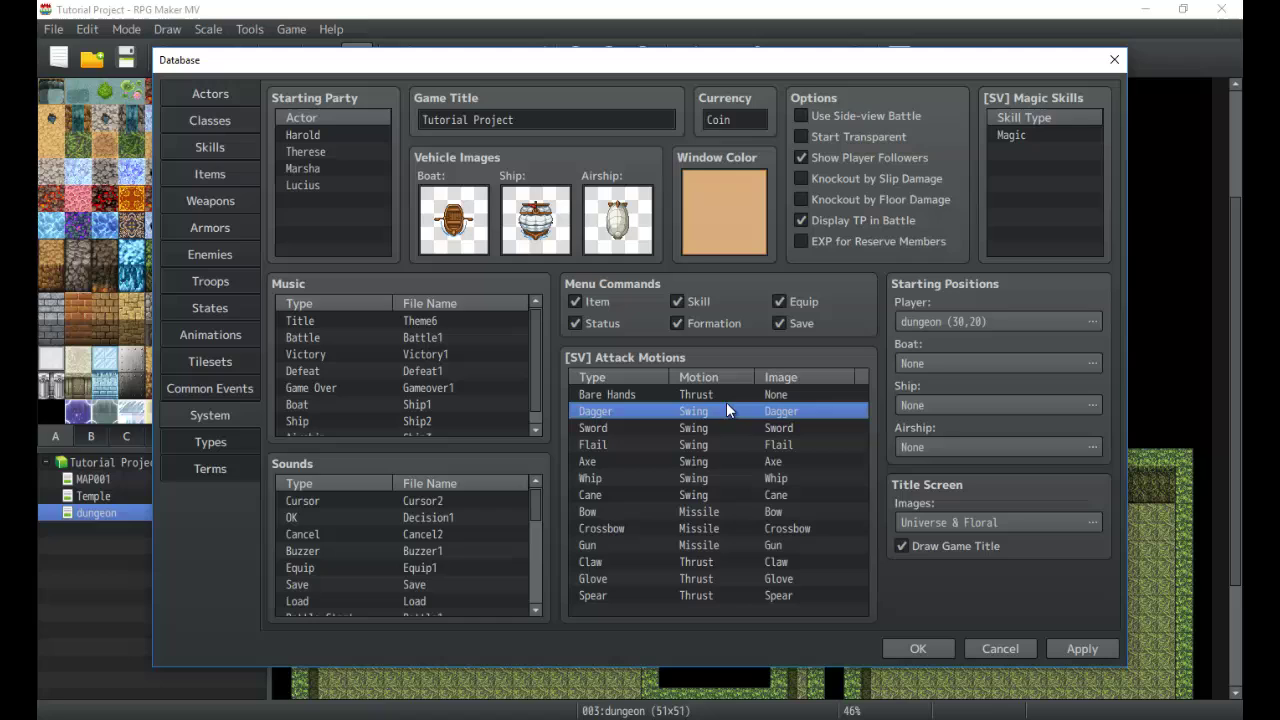
click(730, 428)
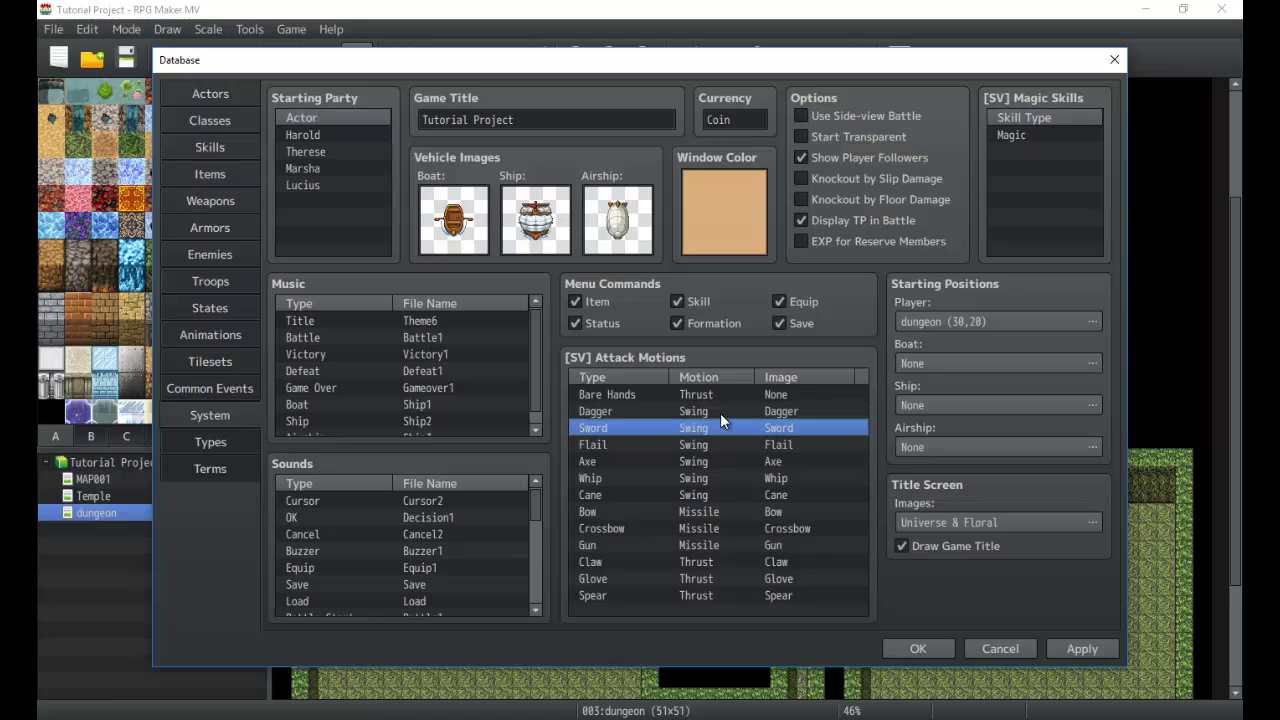
click(720, 413)
click(708, 445)
click(708, 528)
click(745, 461)
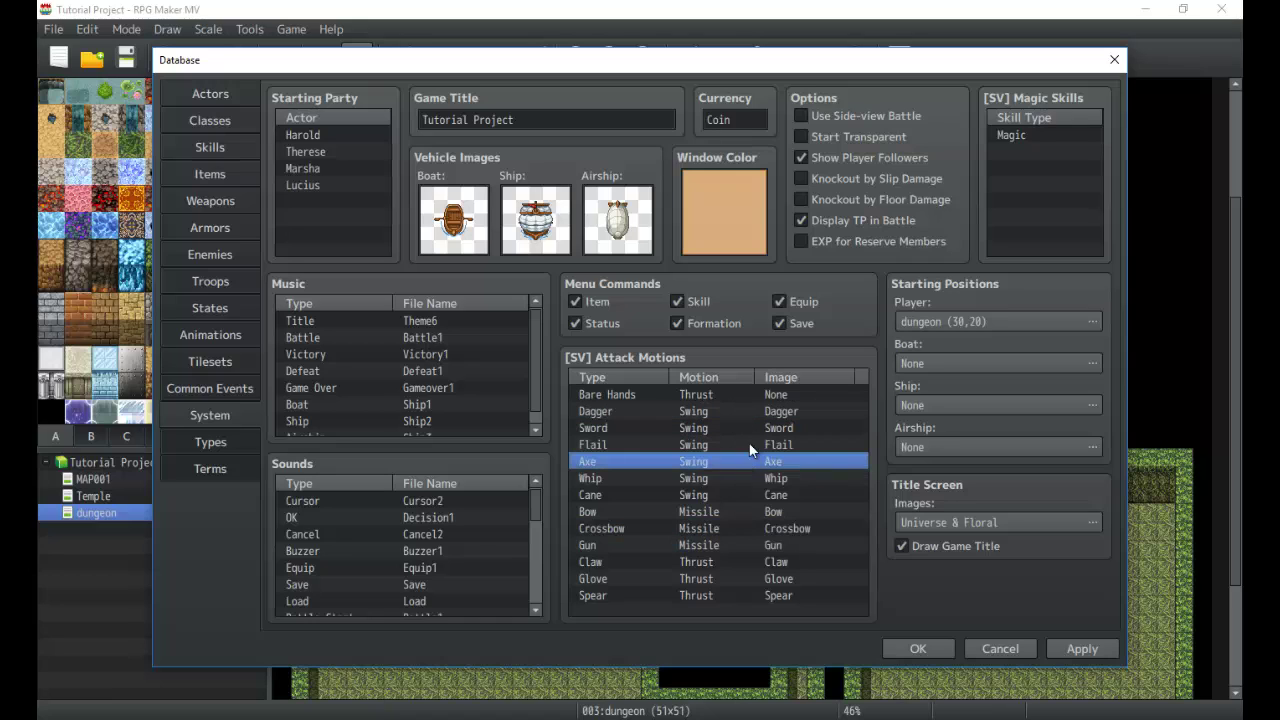
click(750, 445)
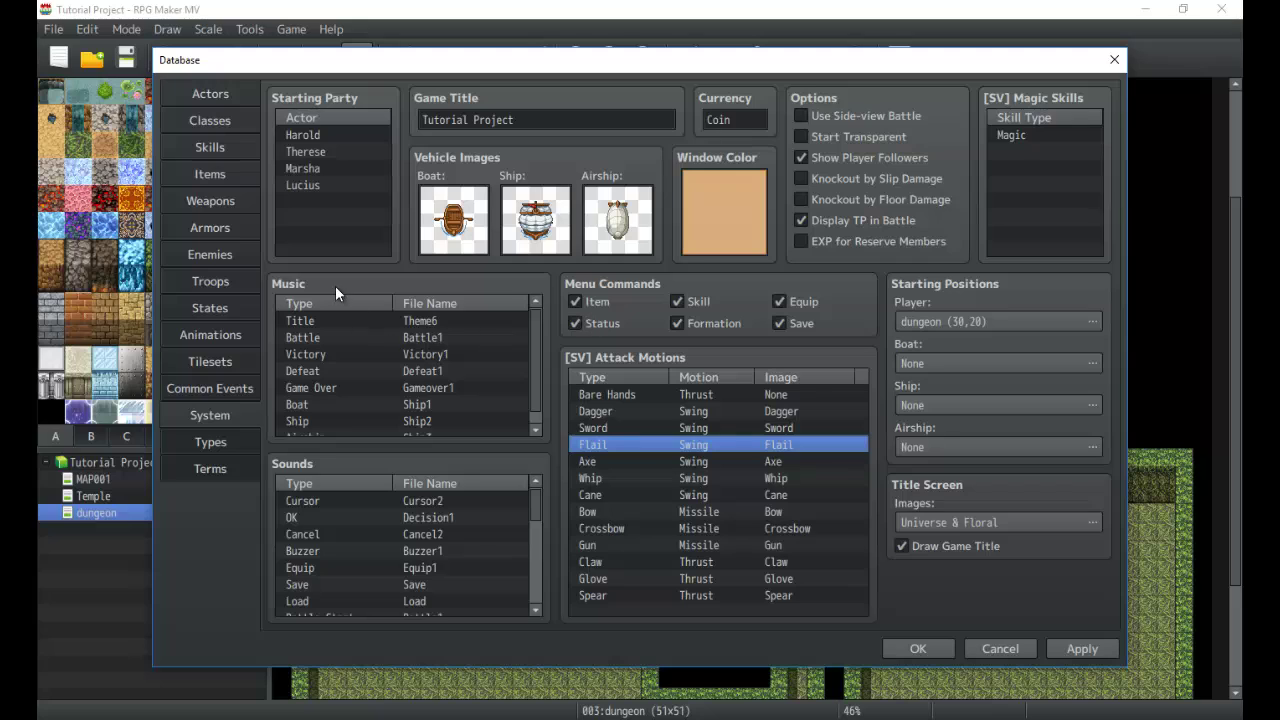
click(368, 352)
click(380, 402)
click(393, 420)
click(409, 373)
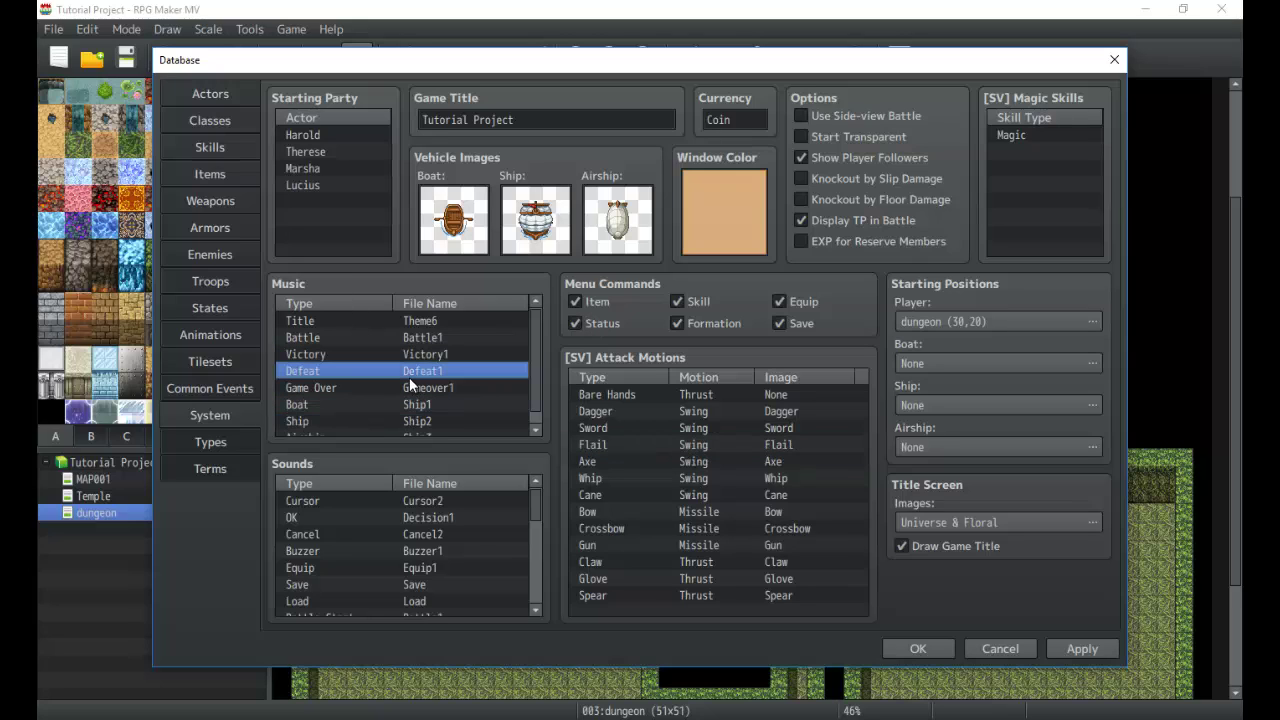
click(425, 337)
click(437, 322)
scroll(437, 325, down, 1)
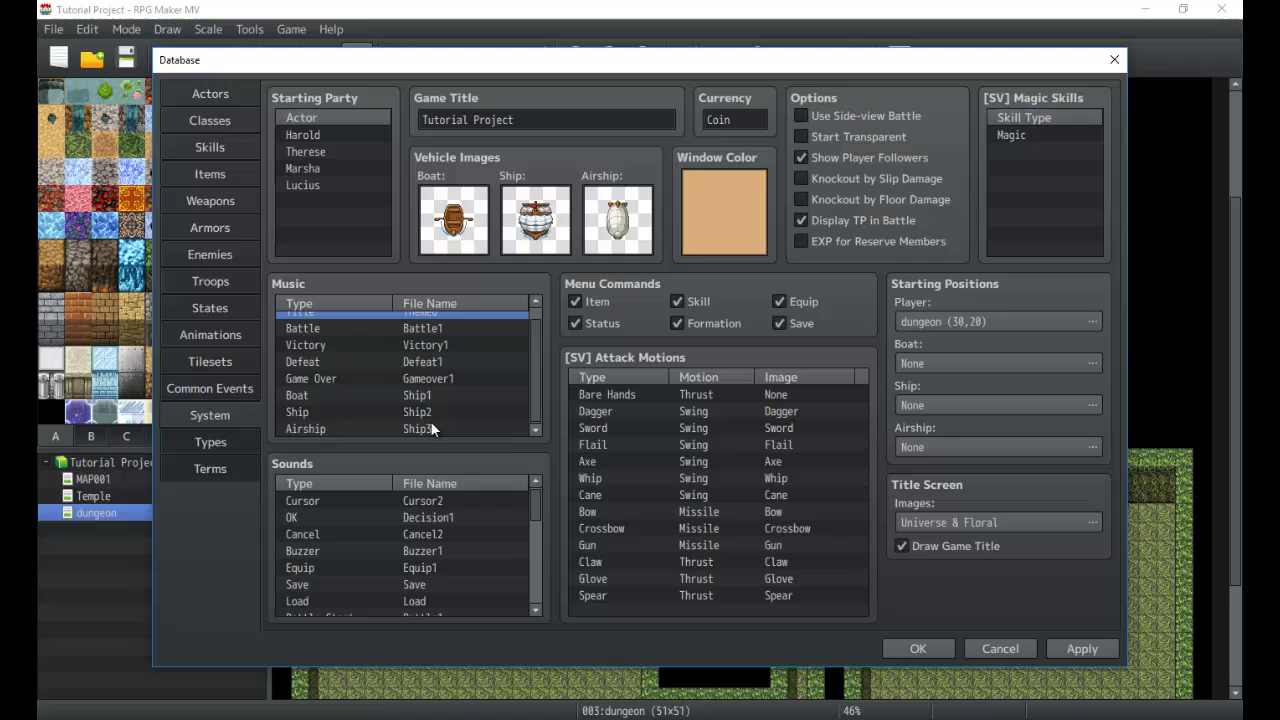
scroll(431, 423, up, 1)
click(317, 337)
click(299, 353)
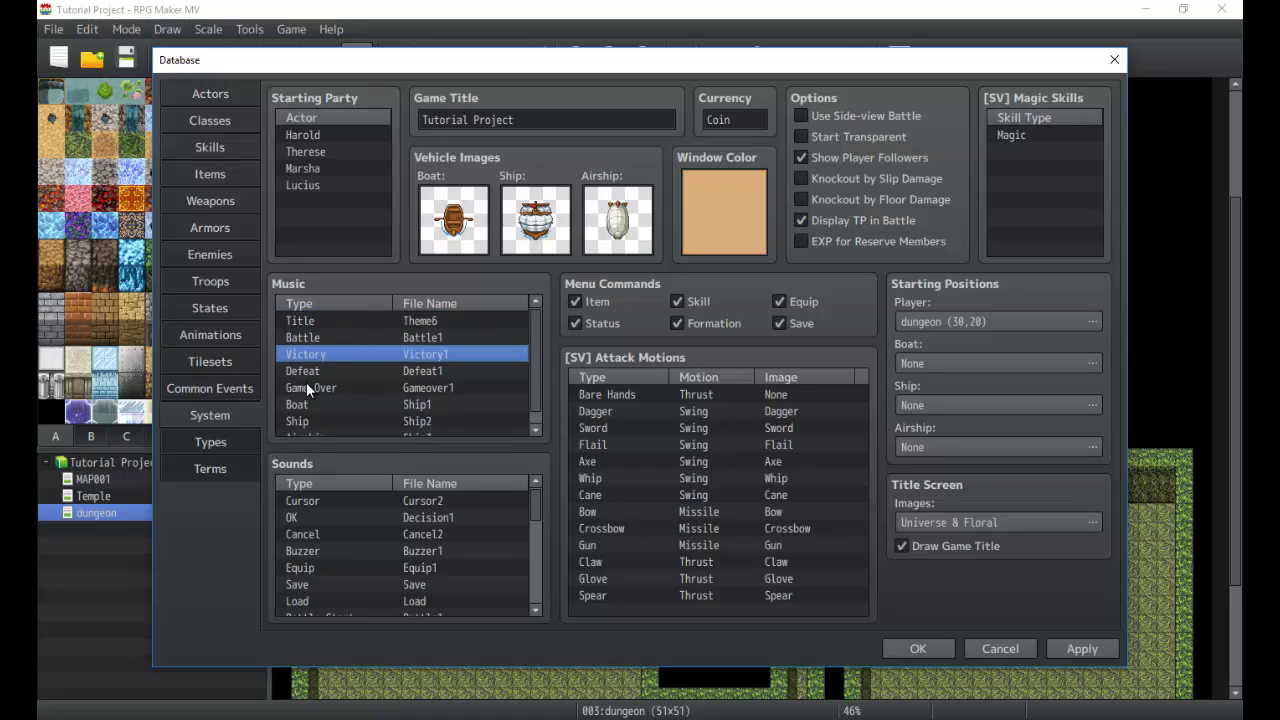
click(306, 386)
click(311, 404)
scroll(311, 405, down, 1)
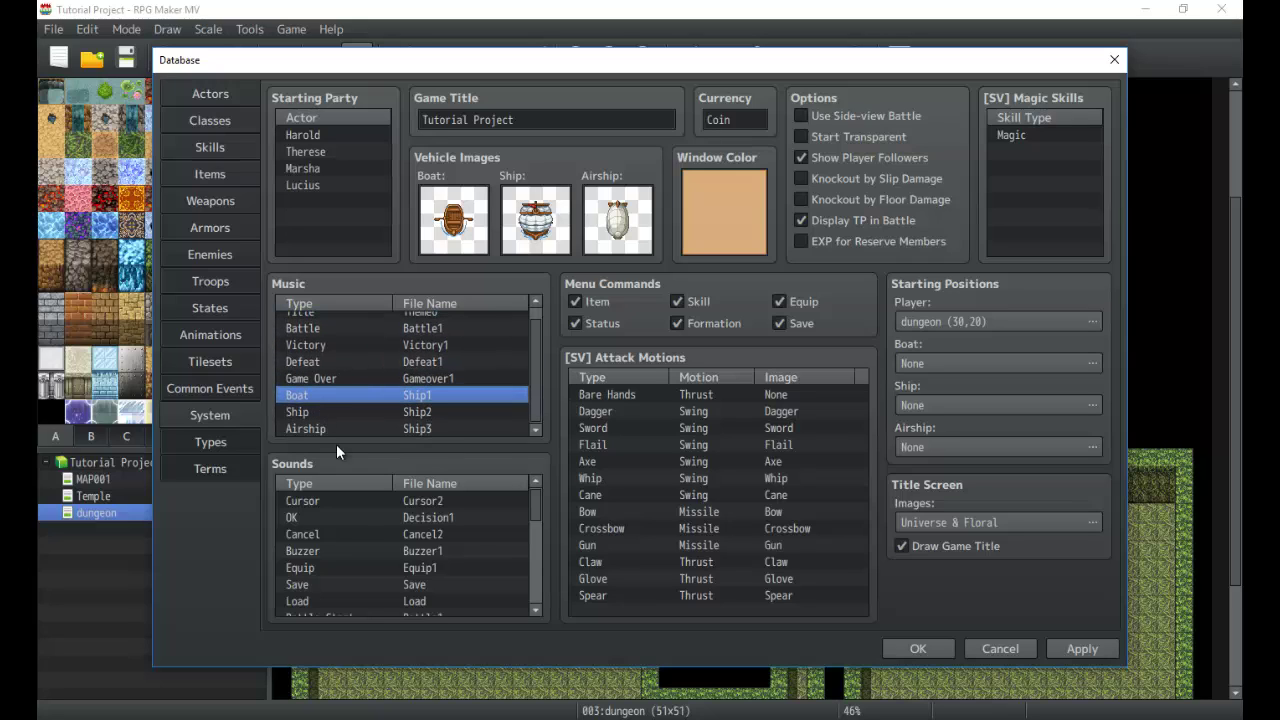
click(336, 516)
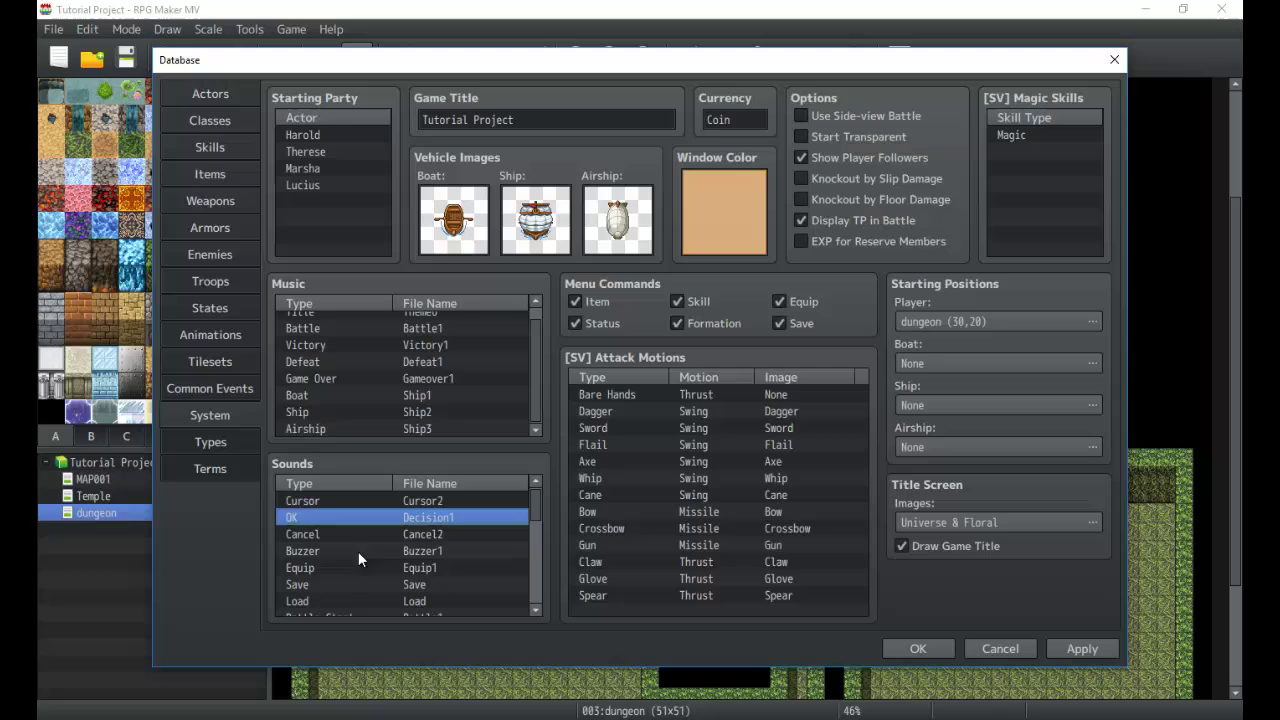
scroll(358, 551, down, 5)
scroll(354, 552, up, 3)
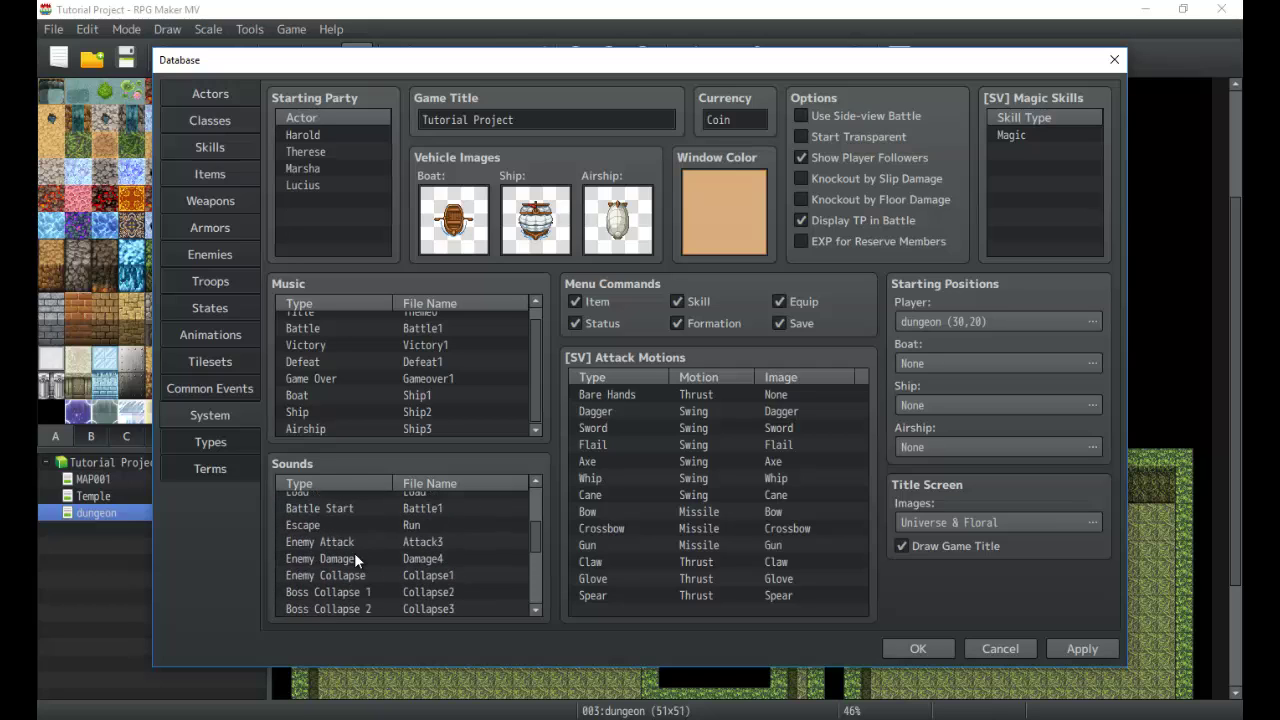
scroll(354, 552, down, 4)
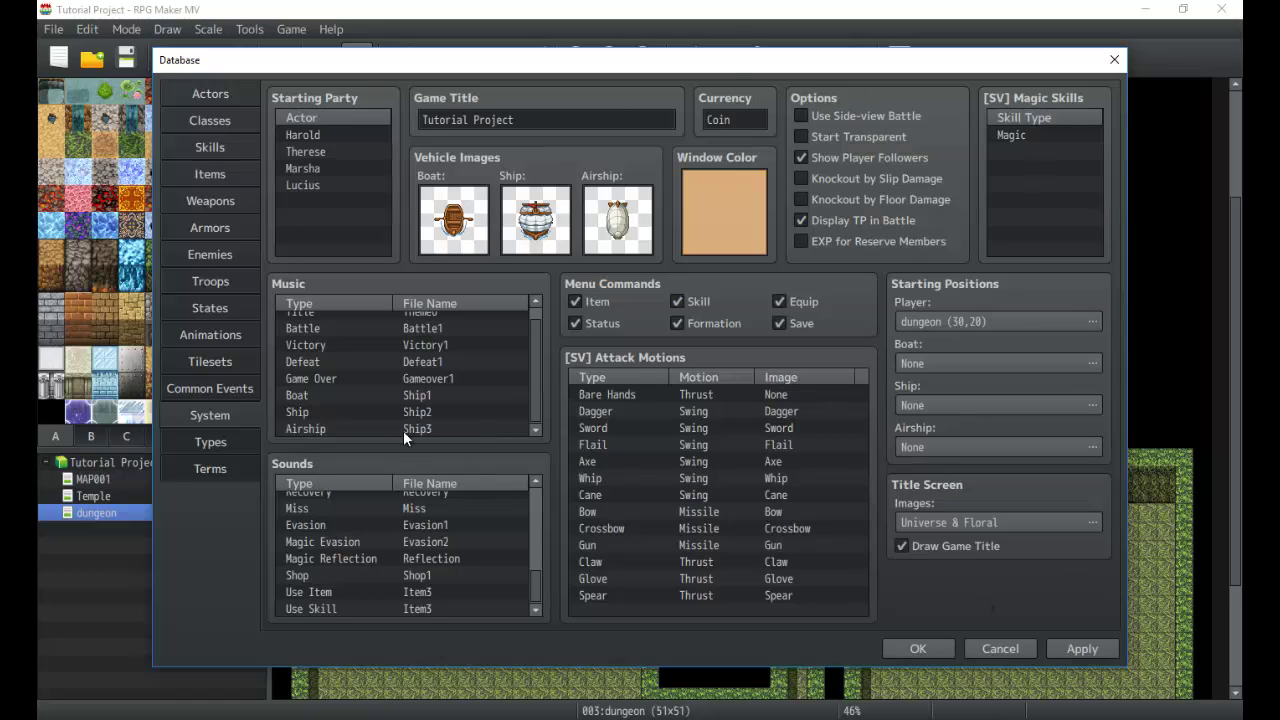
Step: Show the Types page with elements, skill, weapon, armor and equipment types, then switch to Classes
click(210, 441)
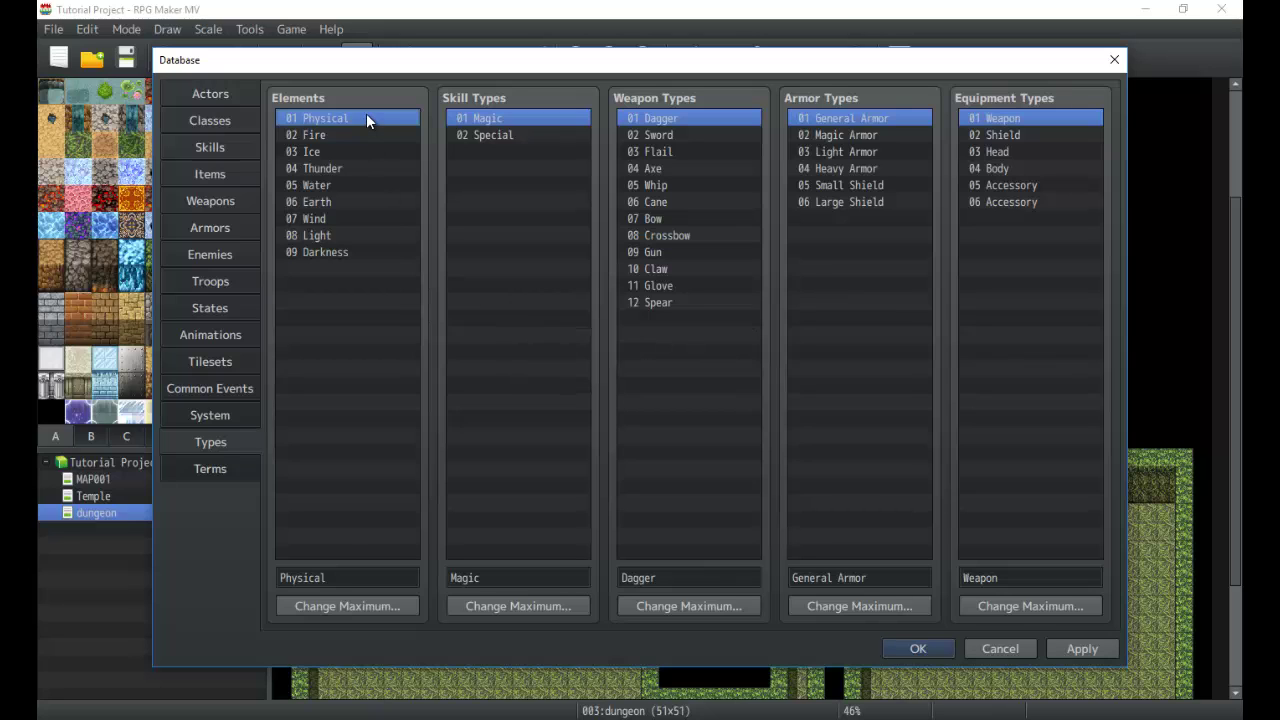
click(190, 122)
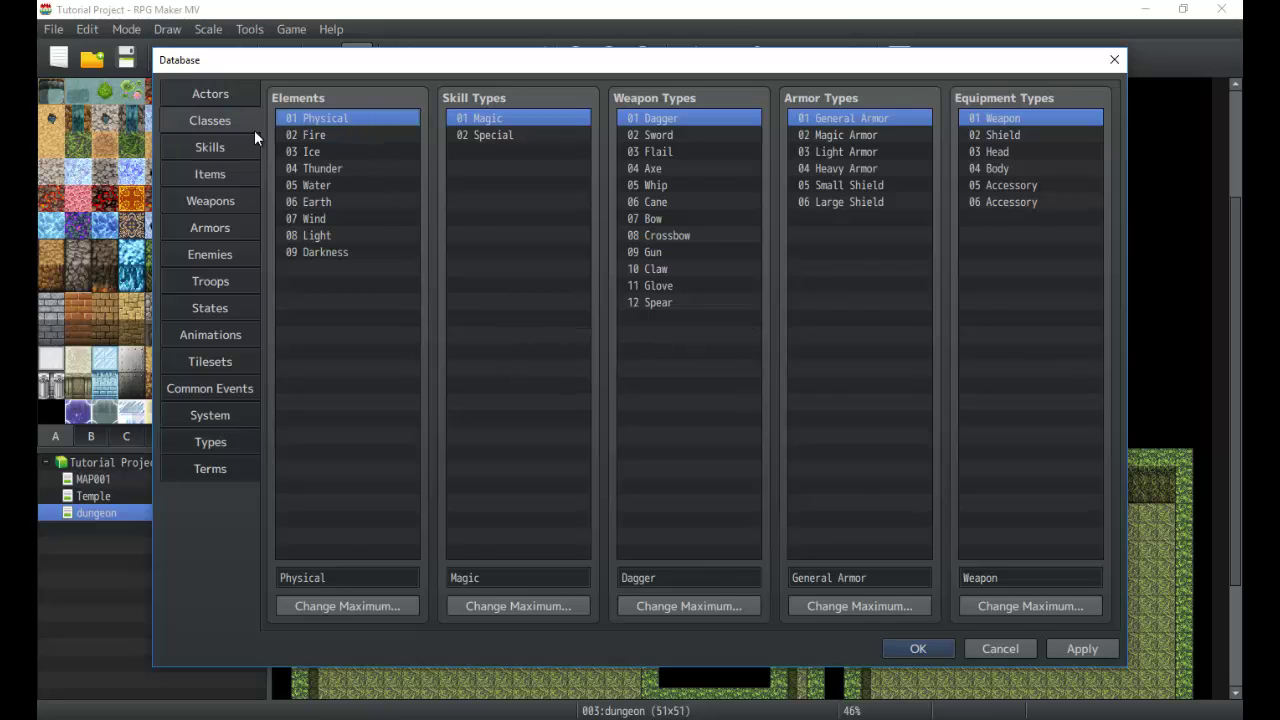
Step: Start an Element Rate trait for the Hero class, cancel it, and go to Troops
double_click(894, 330)
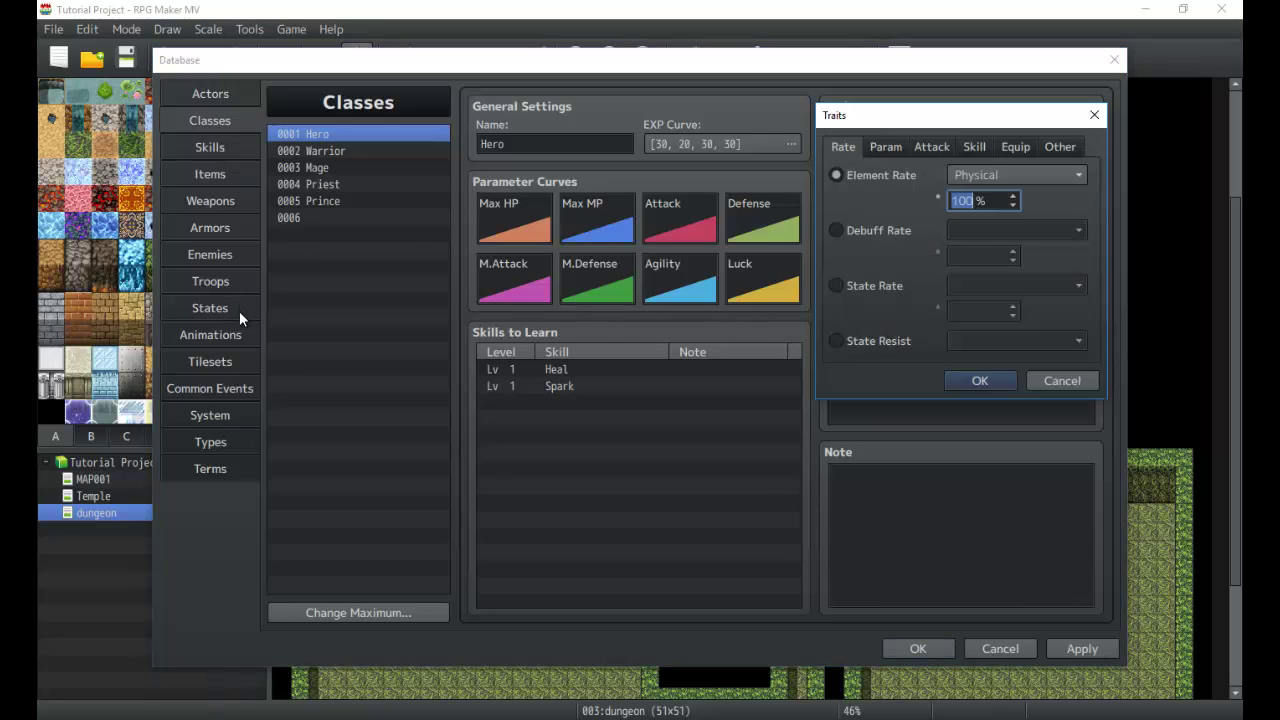
click(882, 170)
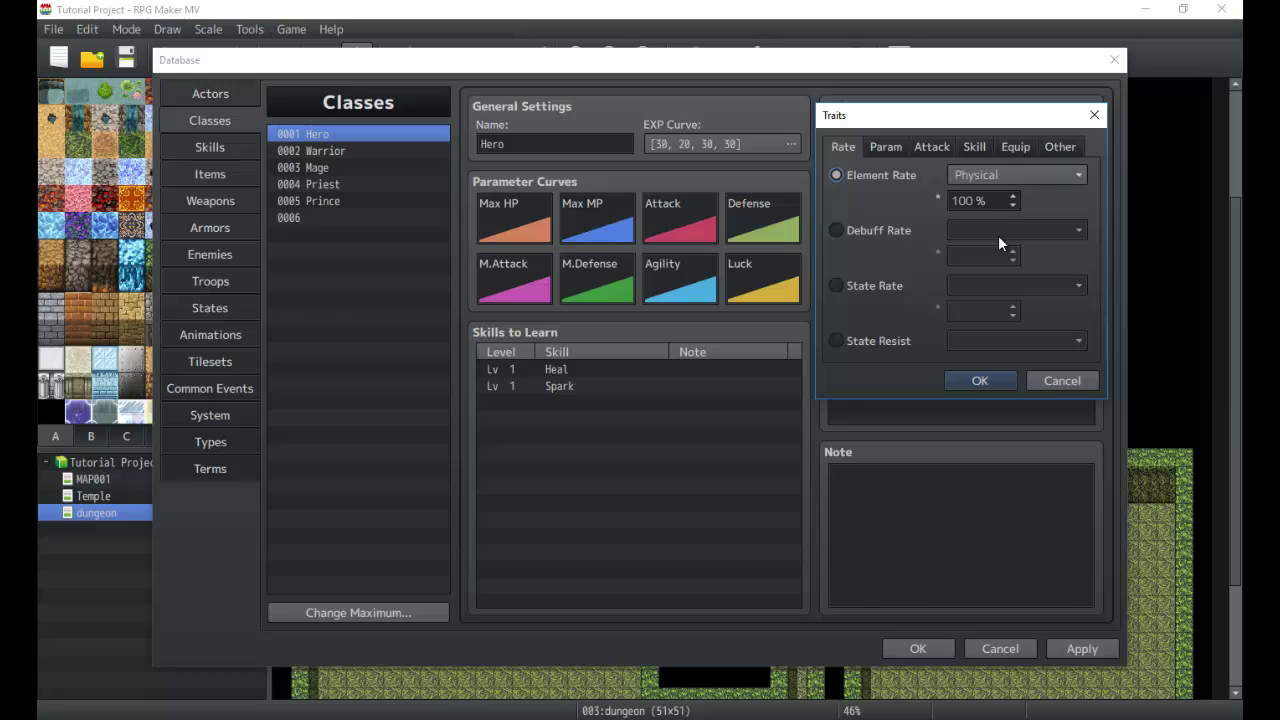
click(1050, 386)
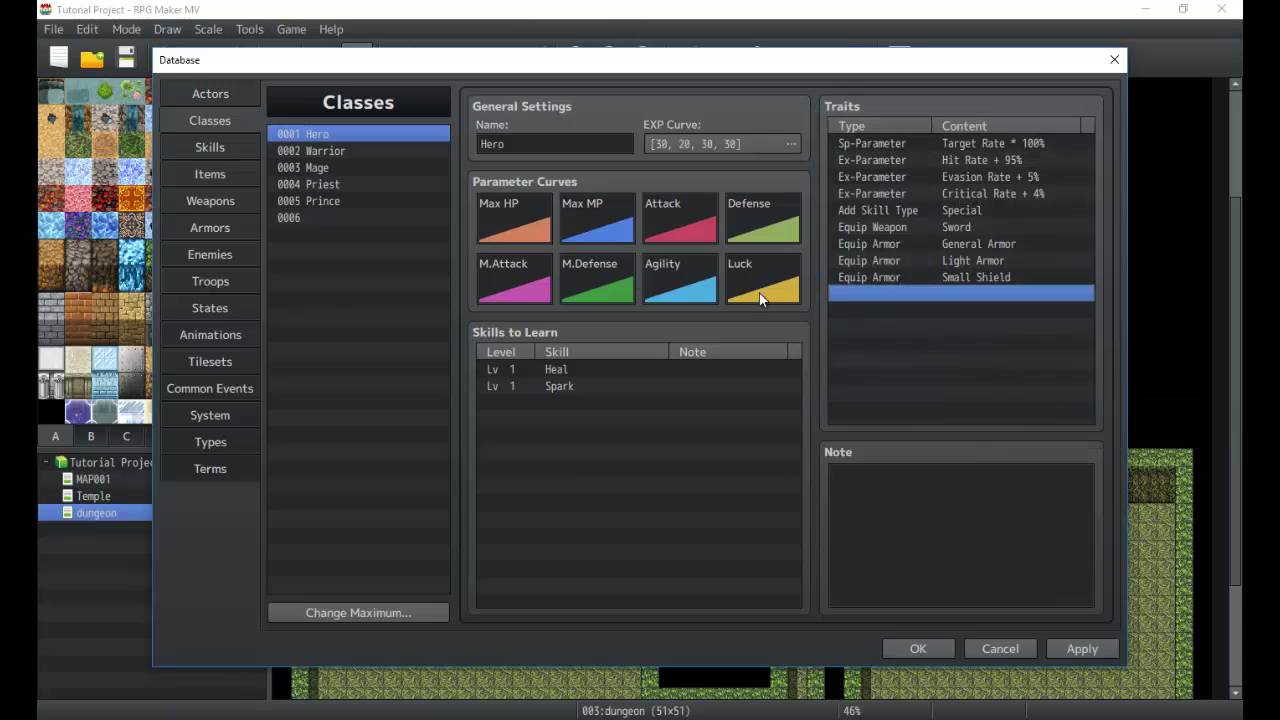
click(226, 280)
Step: Browse the Armors, Weapons, States, Animations, Tilesets and System pages, ending on Types
click(218, 230)
click(222, 200)
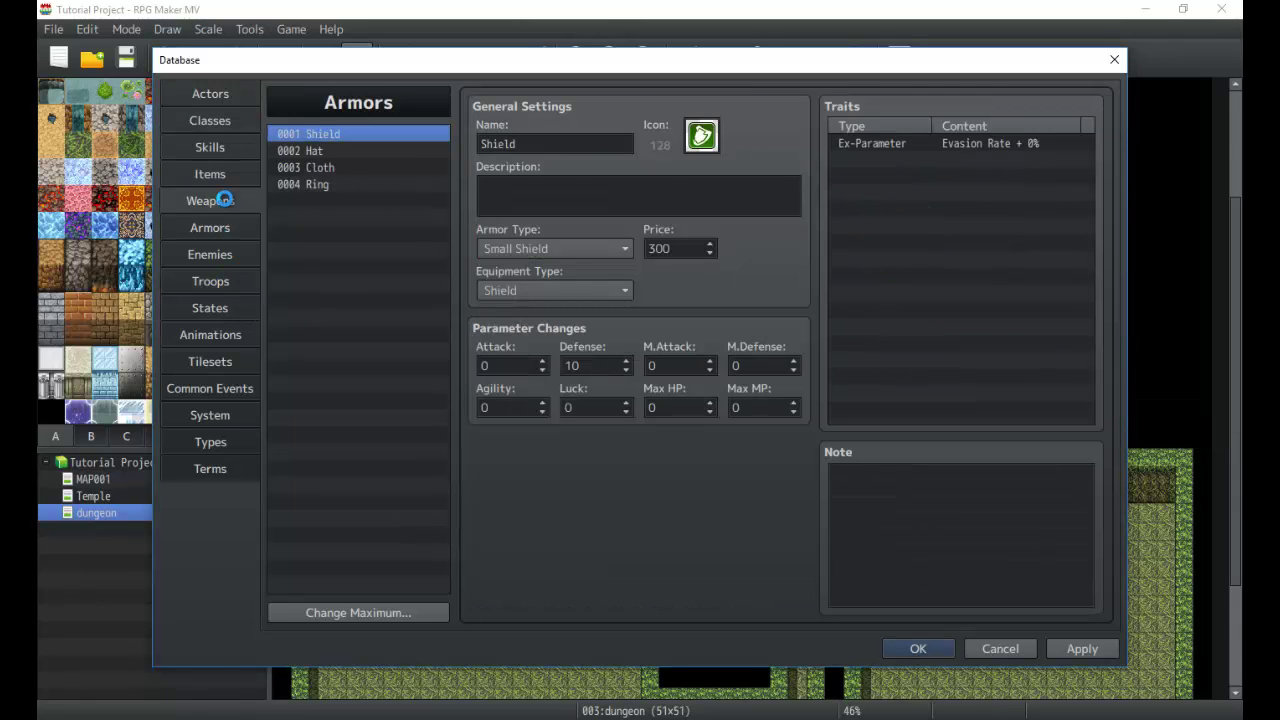
click(238, 308)
click(238, 332)
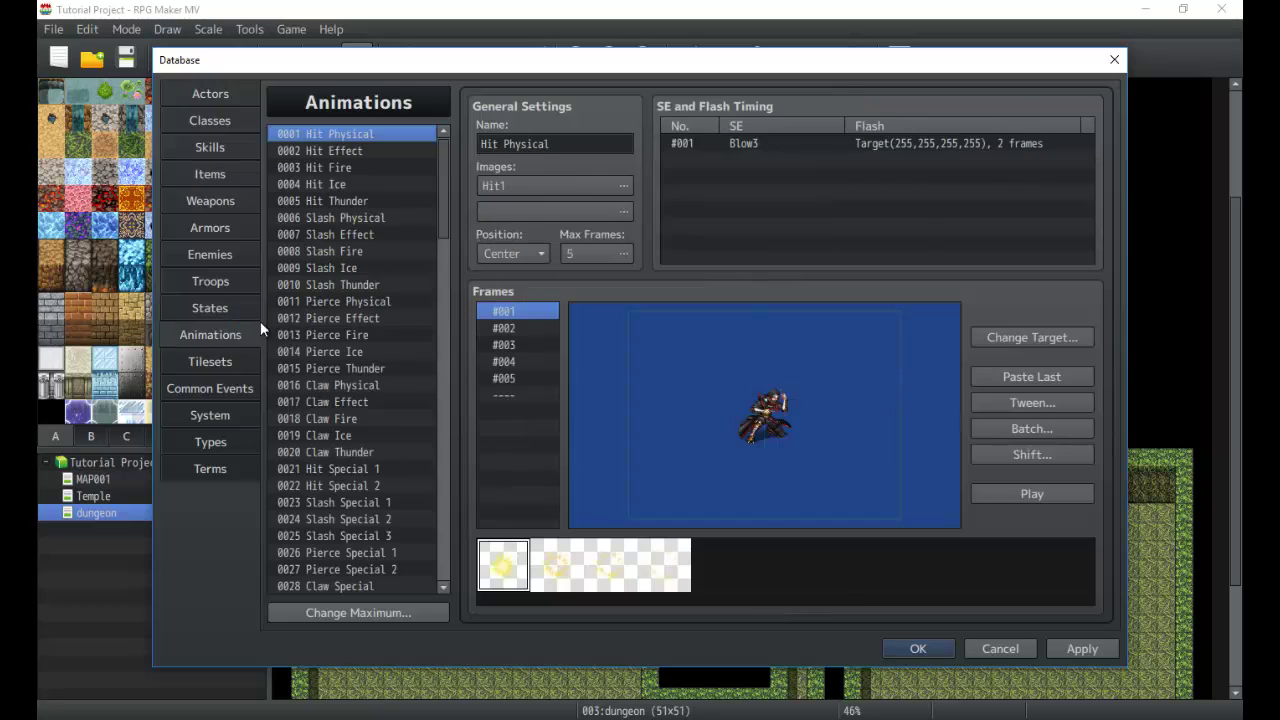
click(213, 362)
click(228, 415)
click(232, 441)
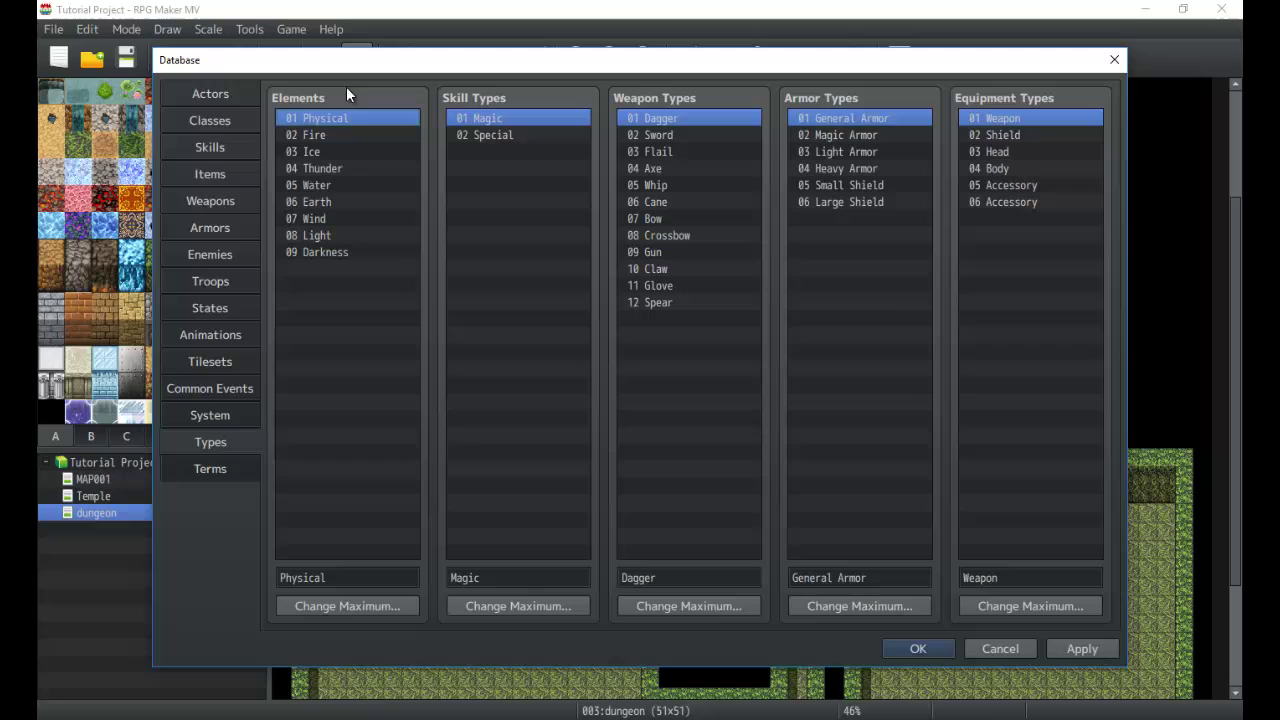
Step: Raise the element maximum to 10 and name element 10 'Psychic'
click(348, 600)
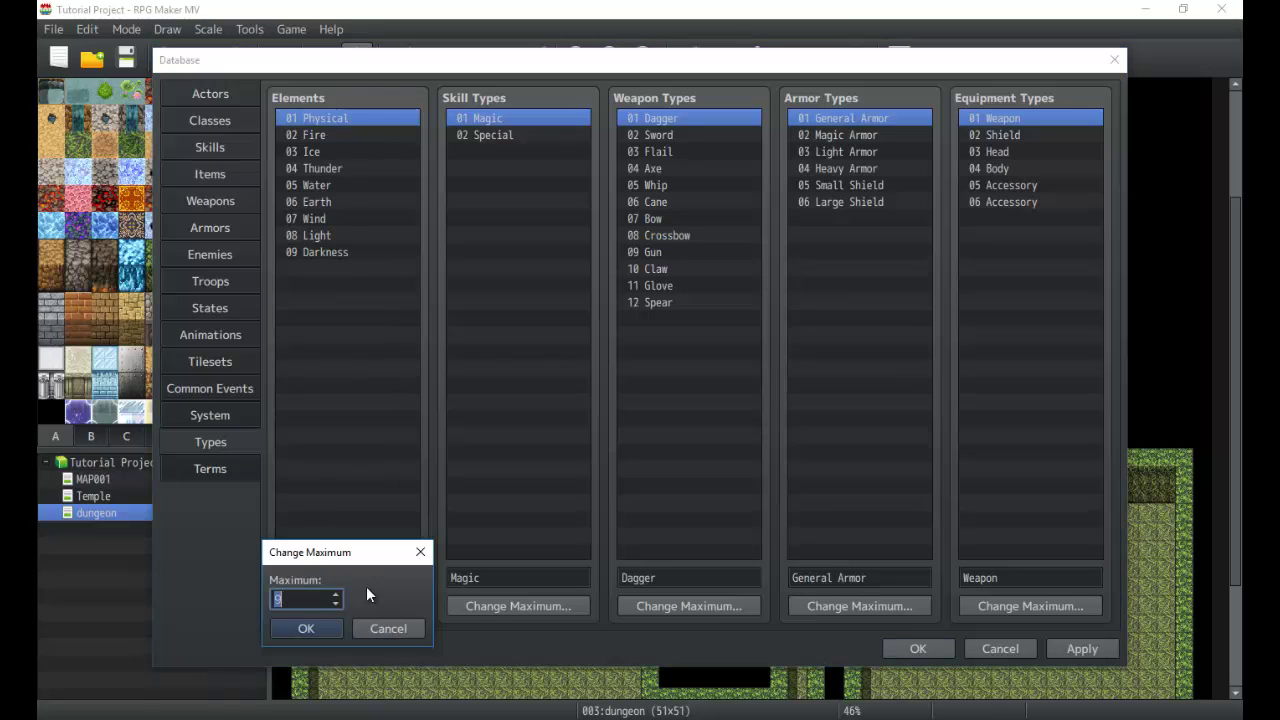
click(336, 594)
click(310, 627)
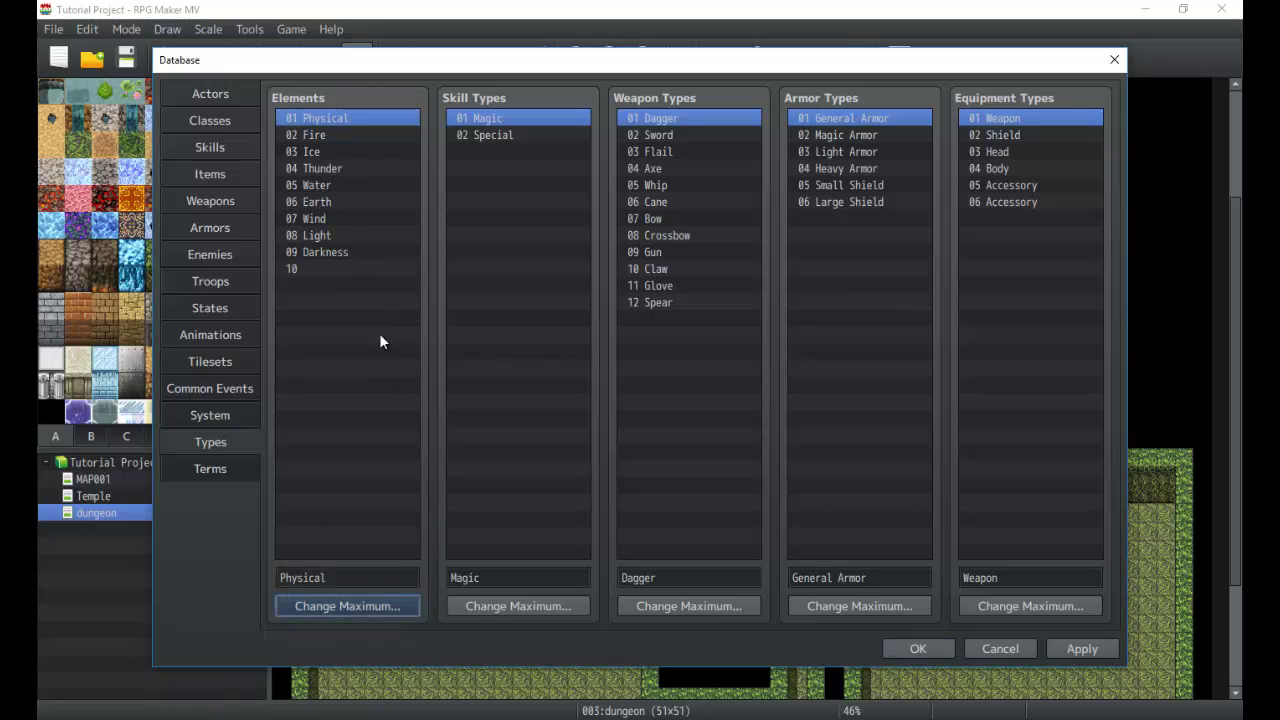
click(330, 577)
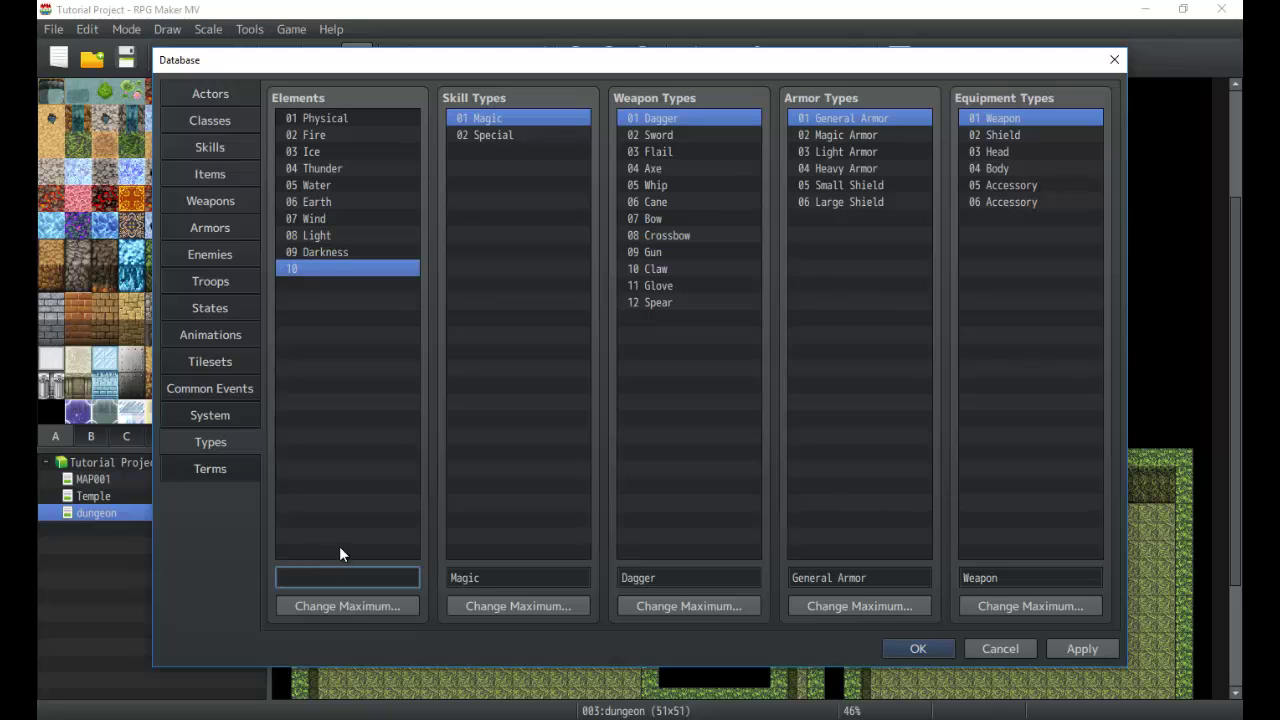
text(Psychic)
click(580, 197)
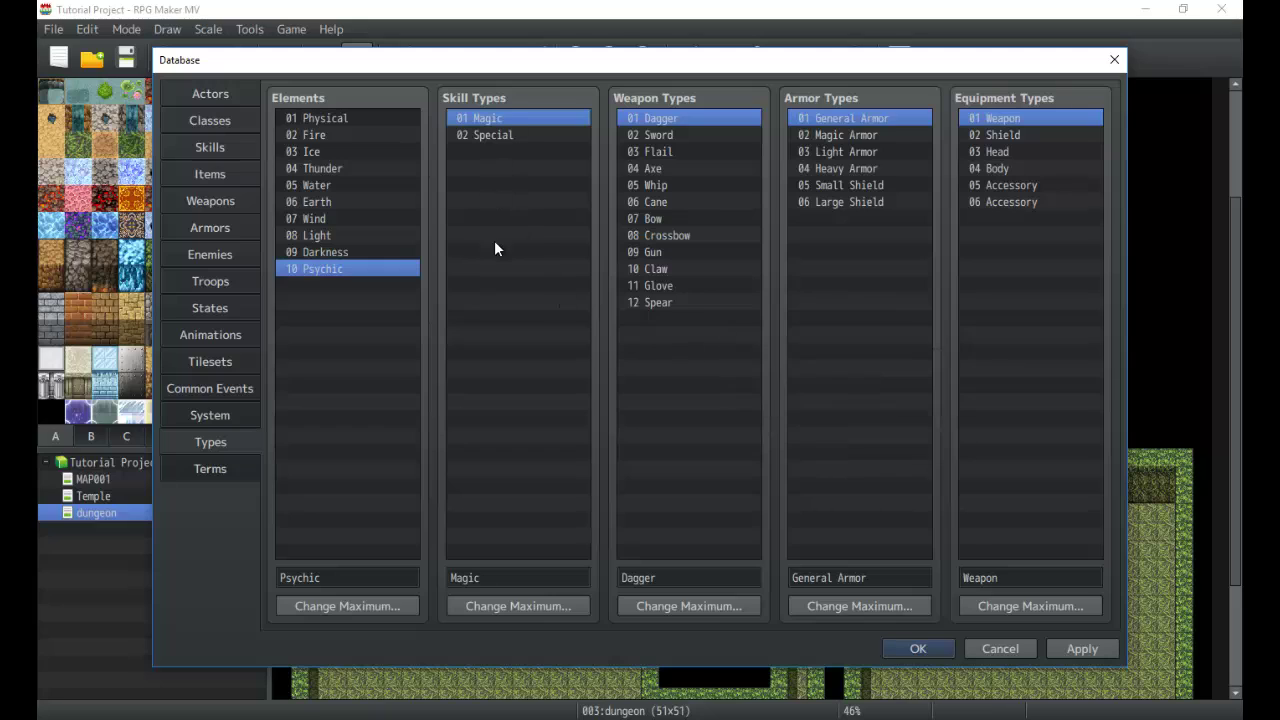
Step: Review the existing skill types and set the skill type maximum to 4
click(486, 137)
click(486, 119)
click(486, 134)
click(486, 118)
click(503, 605)
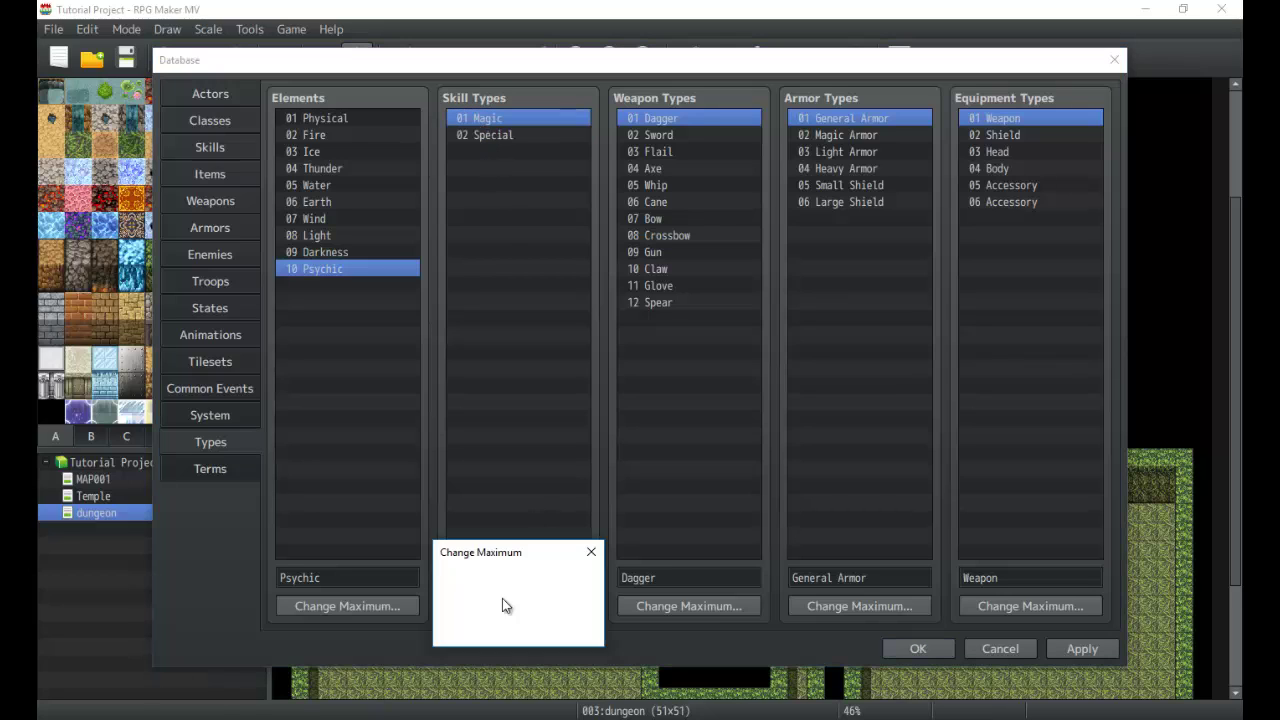
text(4)
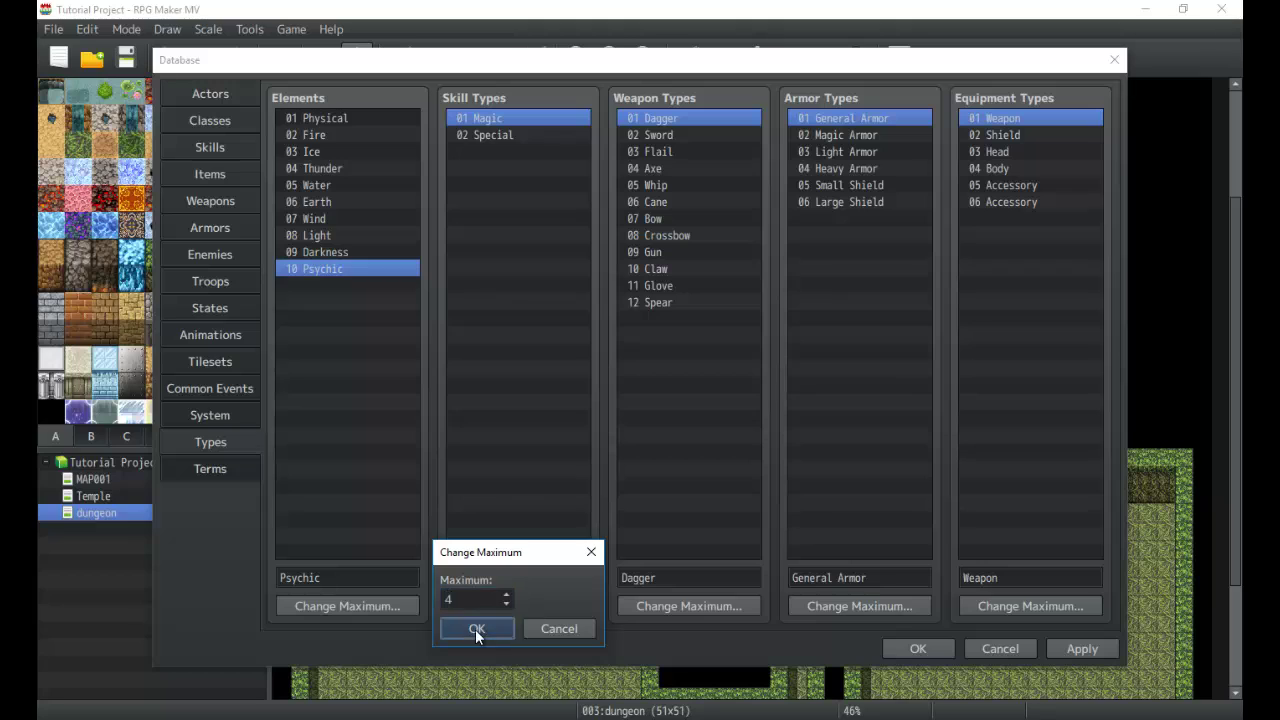
click(476, 629)
Step: Name skill type 03 'Priest' and select the empty skill type 04
click(509, 151)
click(492, 577)
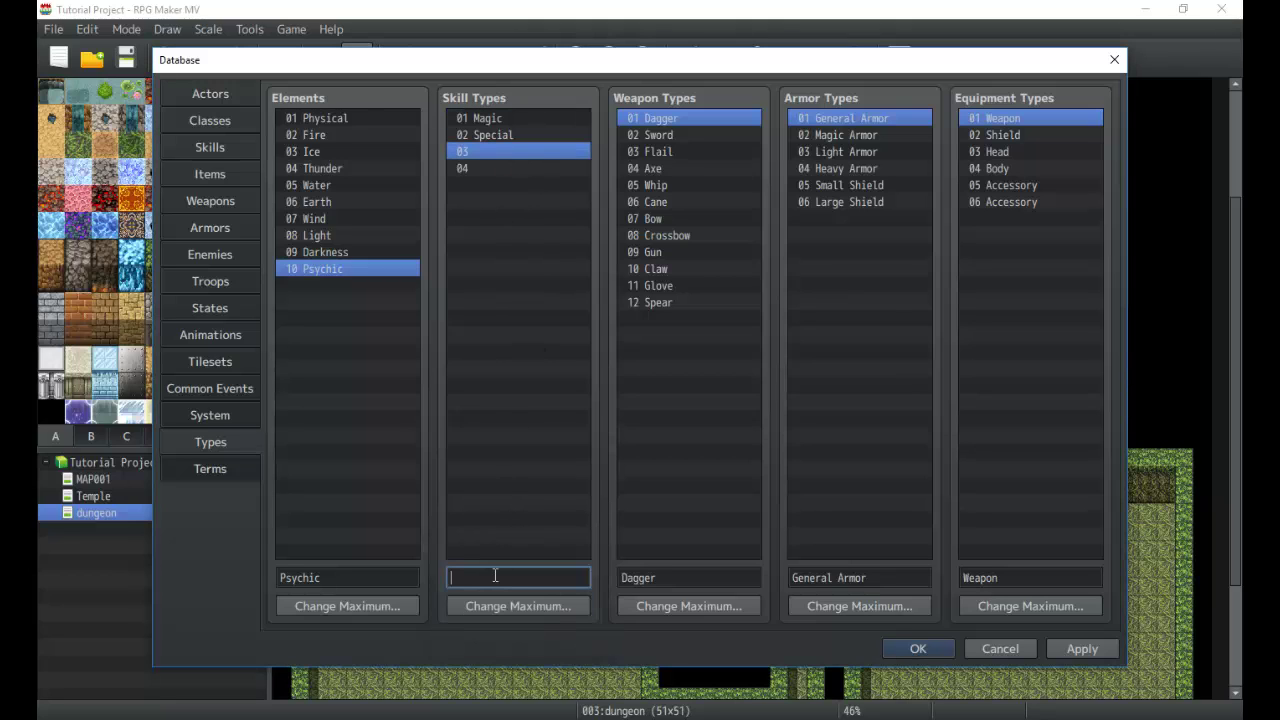
text(Priest)
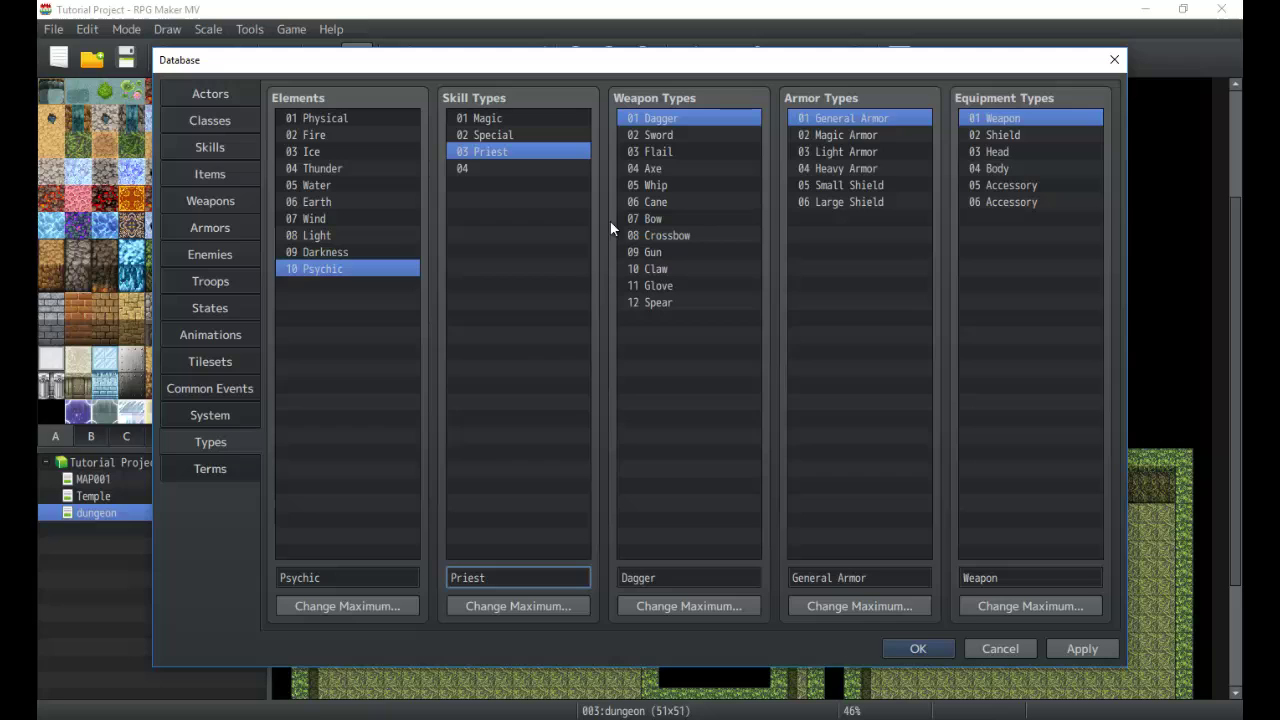
click(529, 280)
click(470, 579)
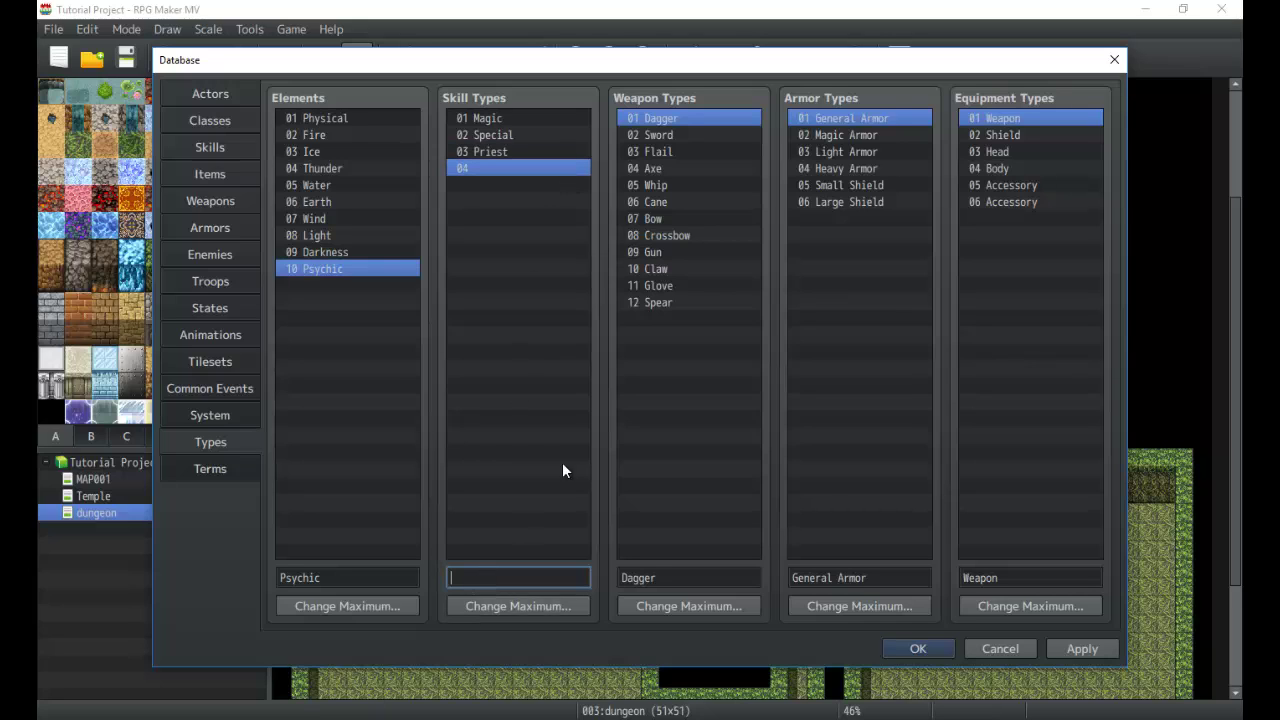
Step: Rename the Magic skill type to 'Fire' and Special to 'Ice'
click(512, 120)
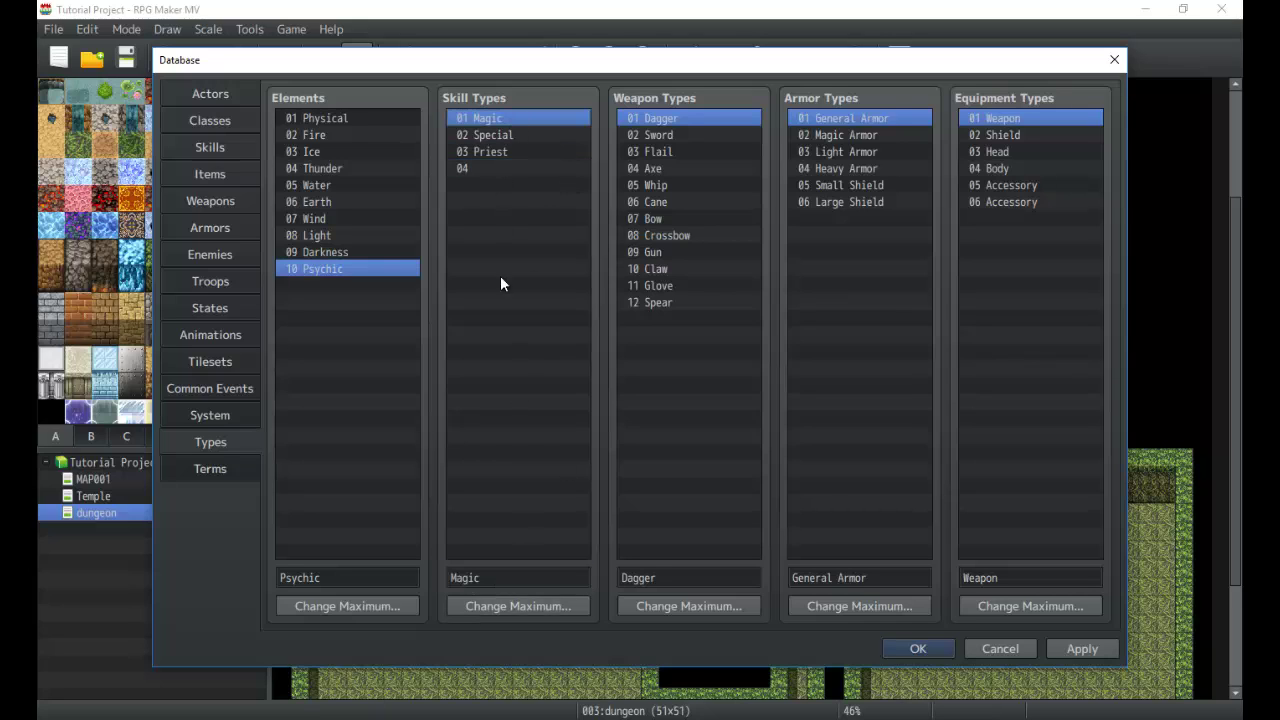
double_click(465, 580)
text(Fire)
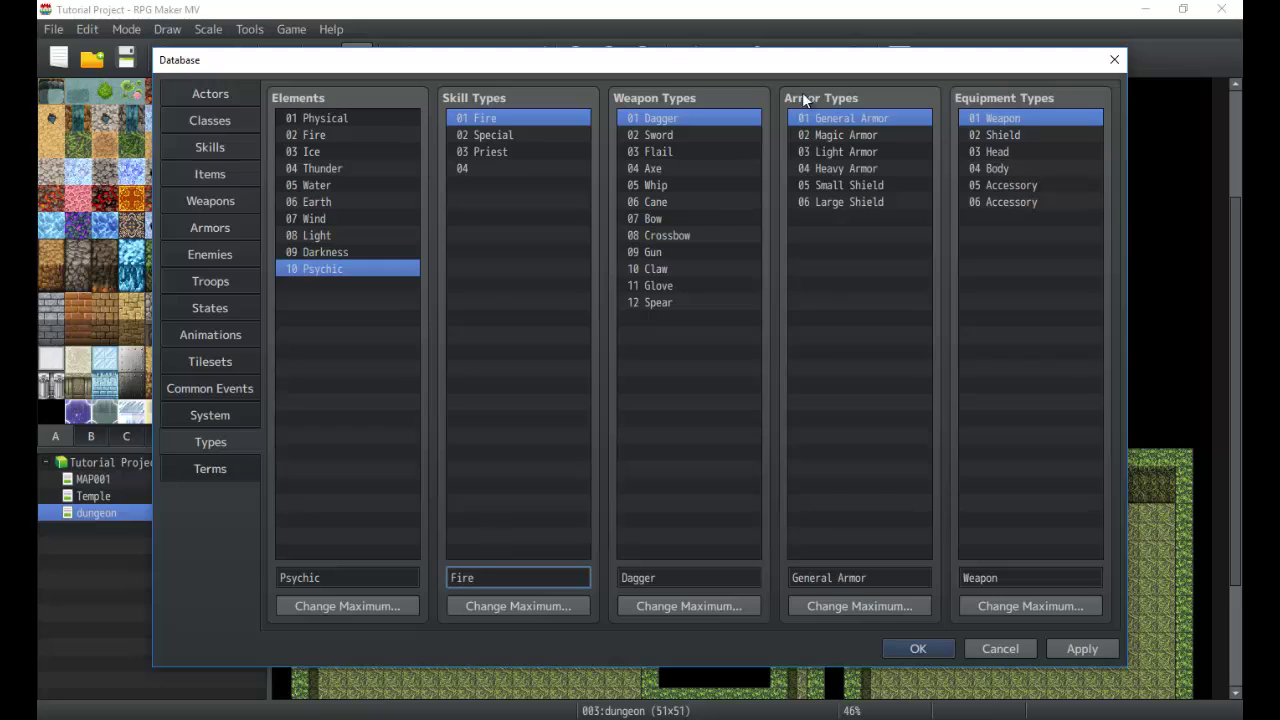
click(477, 140)
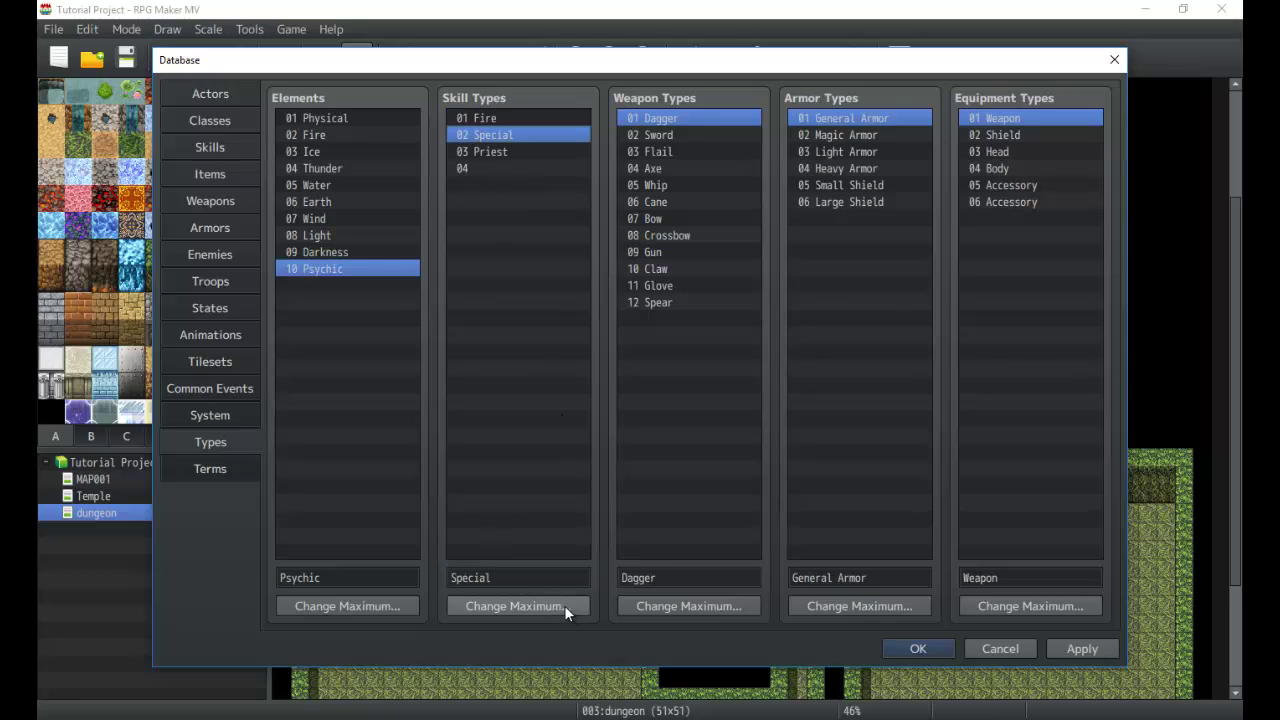
double_click(555, 578)
text(Ice)
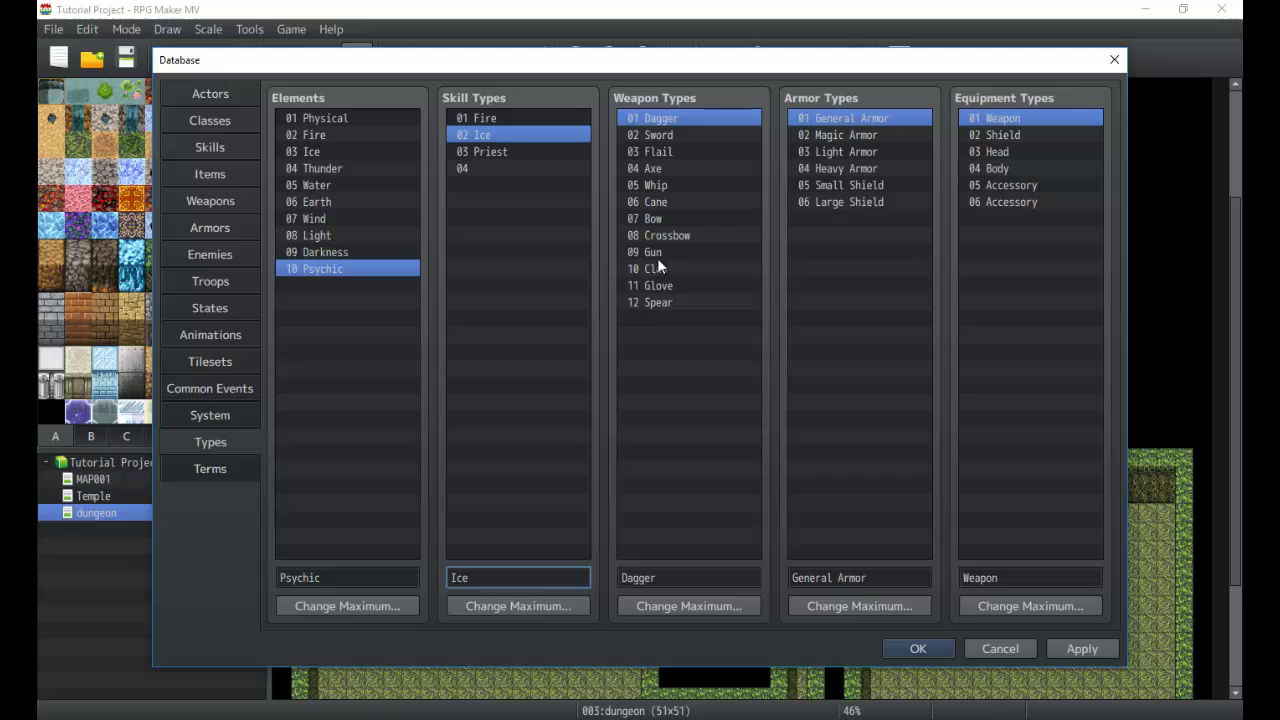
Step: Rename the third skill type from Priest to 'Wind' and name the fourth 'Earth'
click(517, 152)
key(Tab)
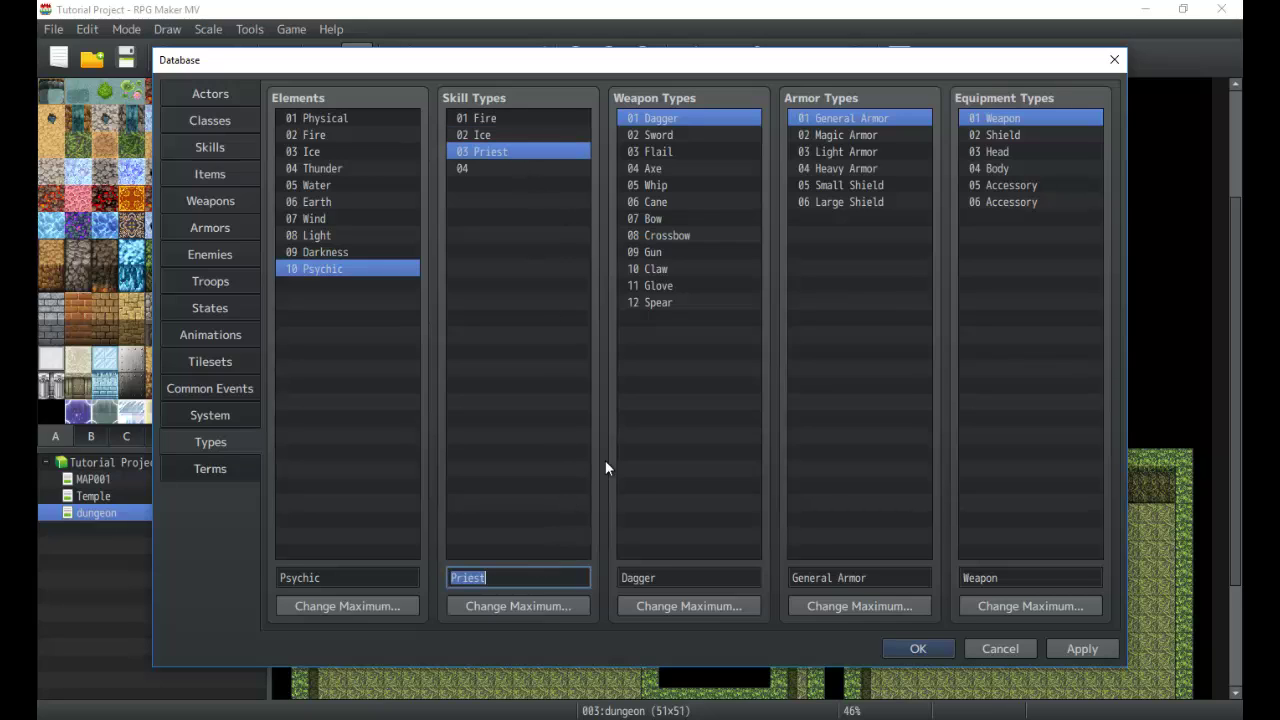
text(Wind)
click(580, 168)
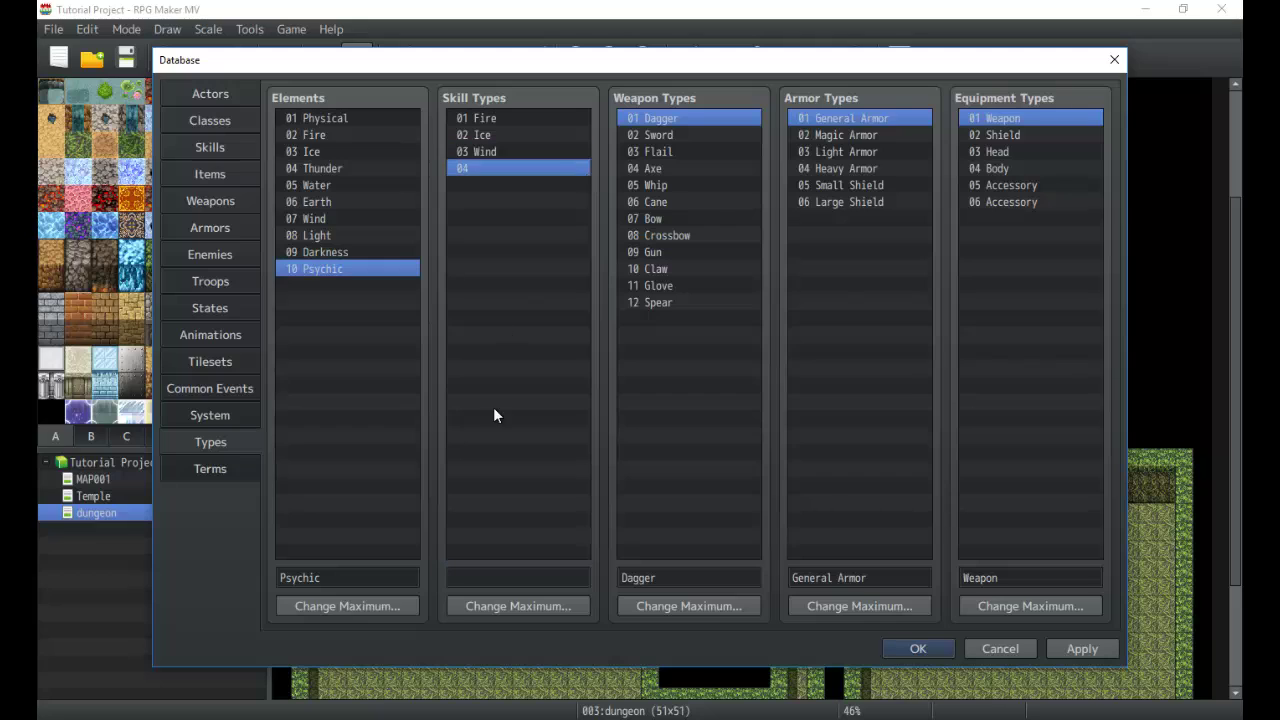
click(508, 577)
text(Earth)
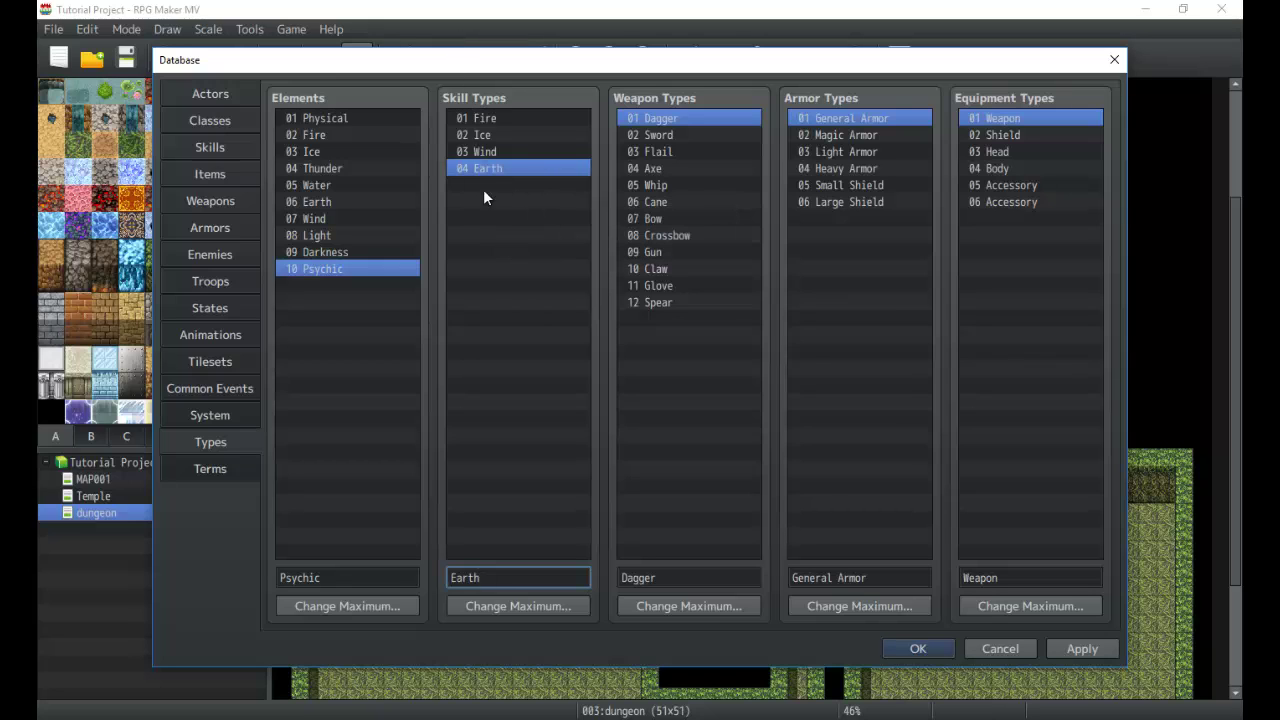
Step: Add an Add Skill Type: Ice trait to the Hero class
click(210, 138)
click(211, 119)
double_click(920, 326)
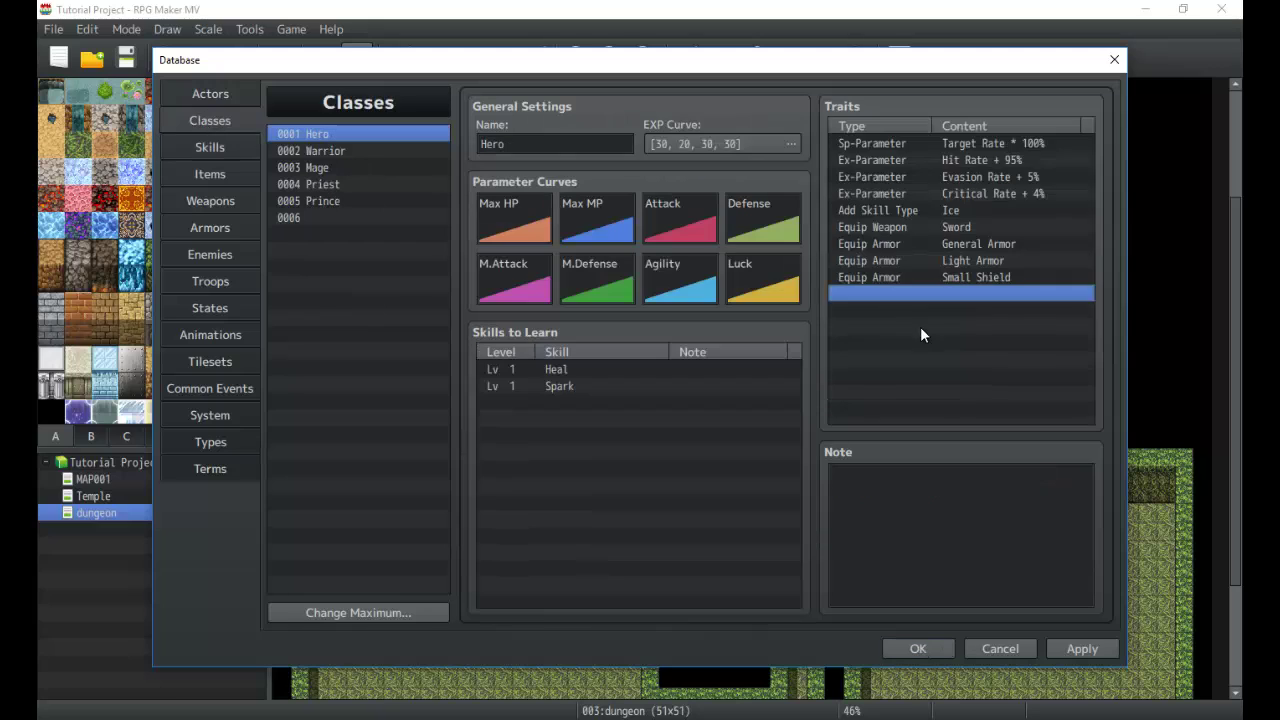
click(975, 148)
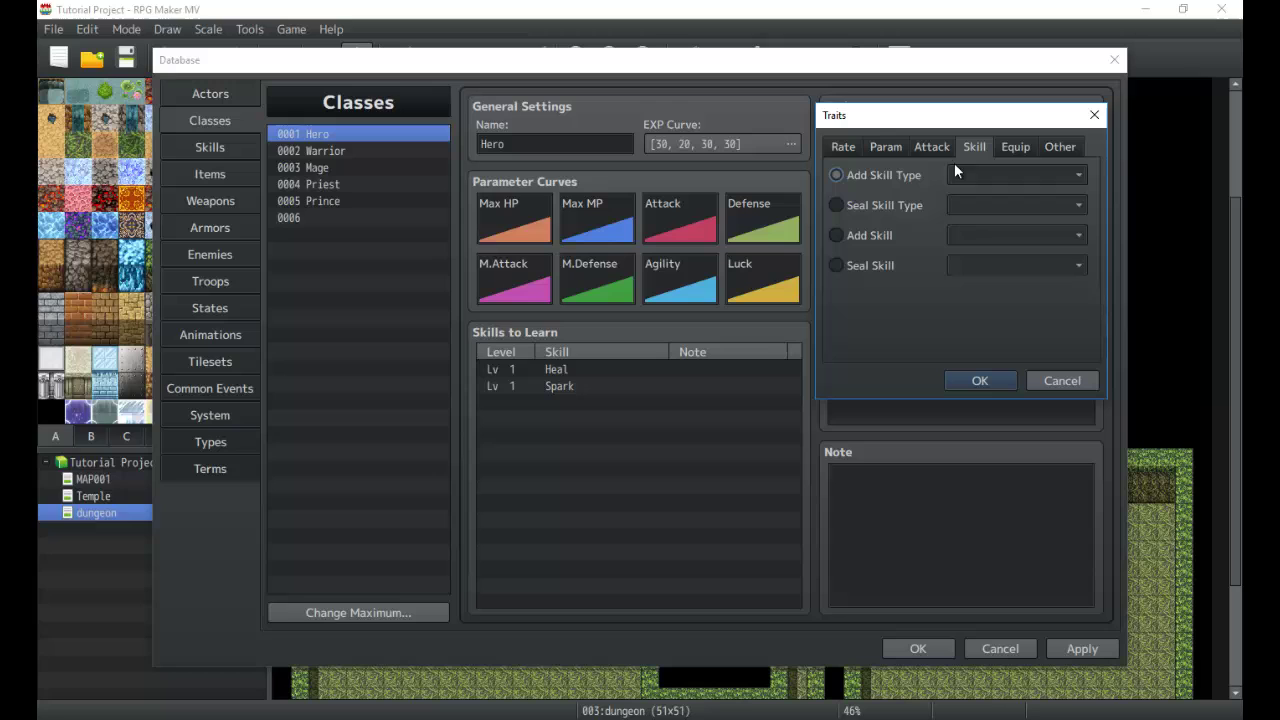
click(955, 174)
click(965, 233)
click(978, 378)
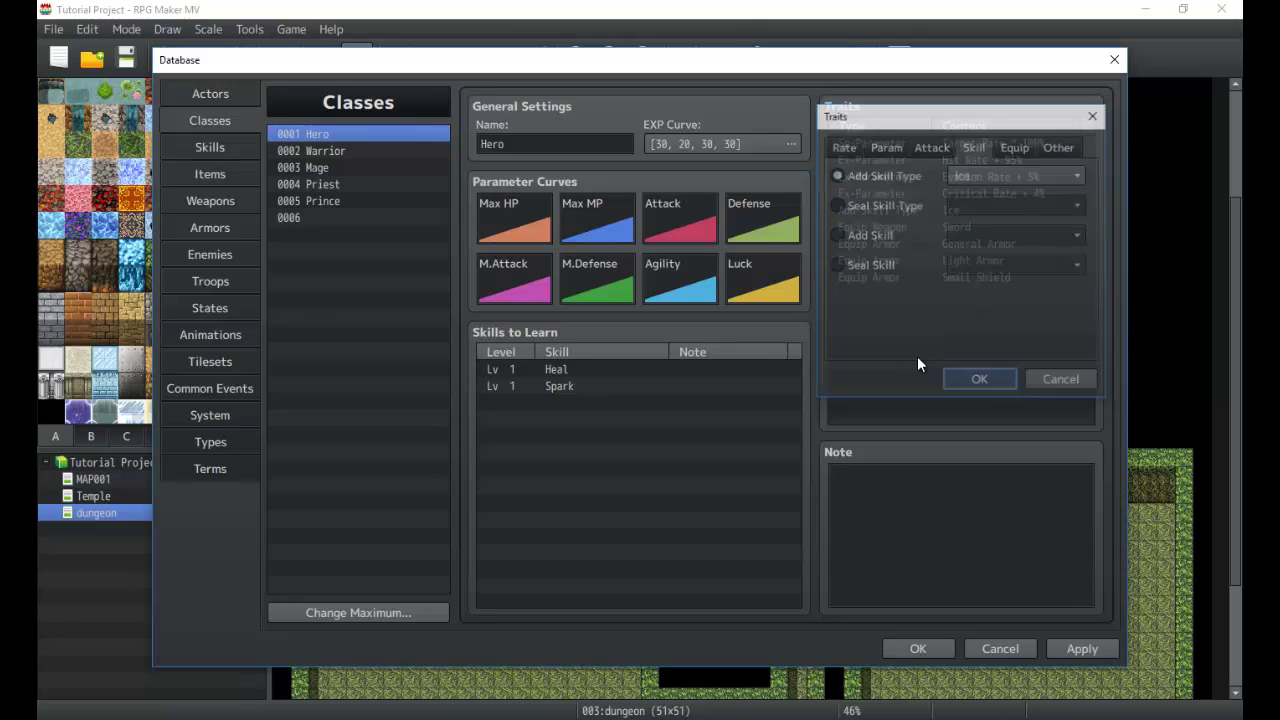
Step: Delete the Ice skill type trait and go to the Common Events data
click(942, 286)
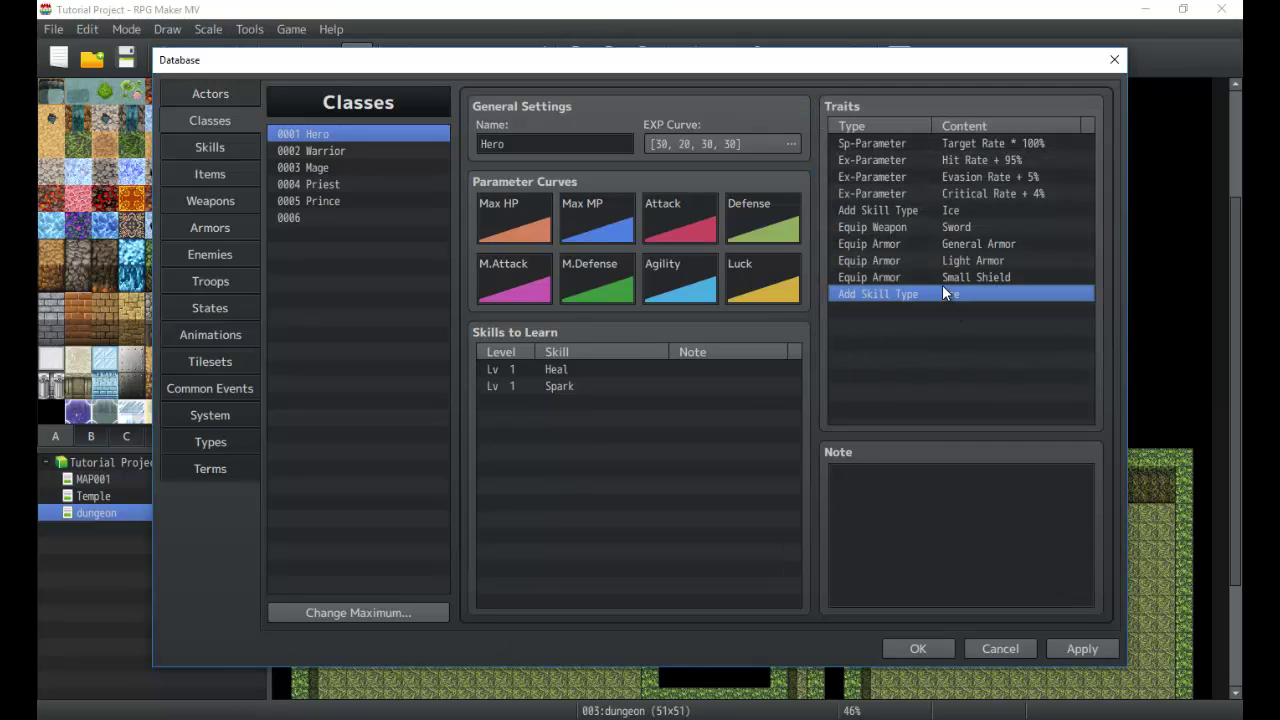
key(Delete)
click(217, 385)
Step: Look through the System, Tilesets, Animations and Common Events pages, then go to Types
click(205, 414)
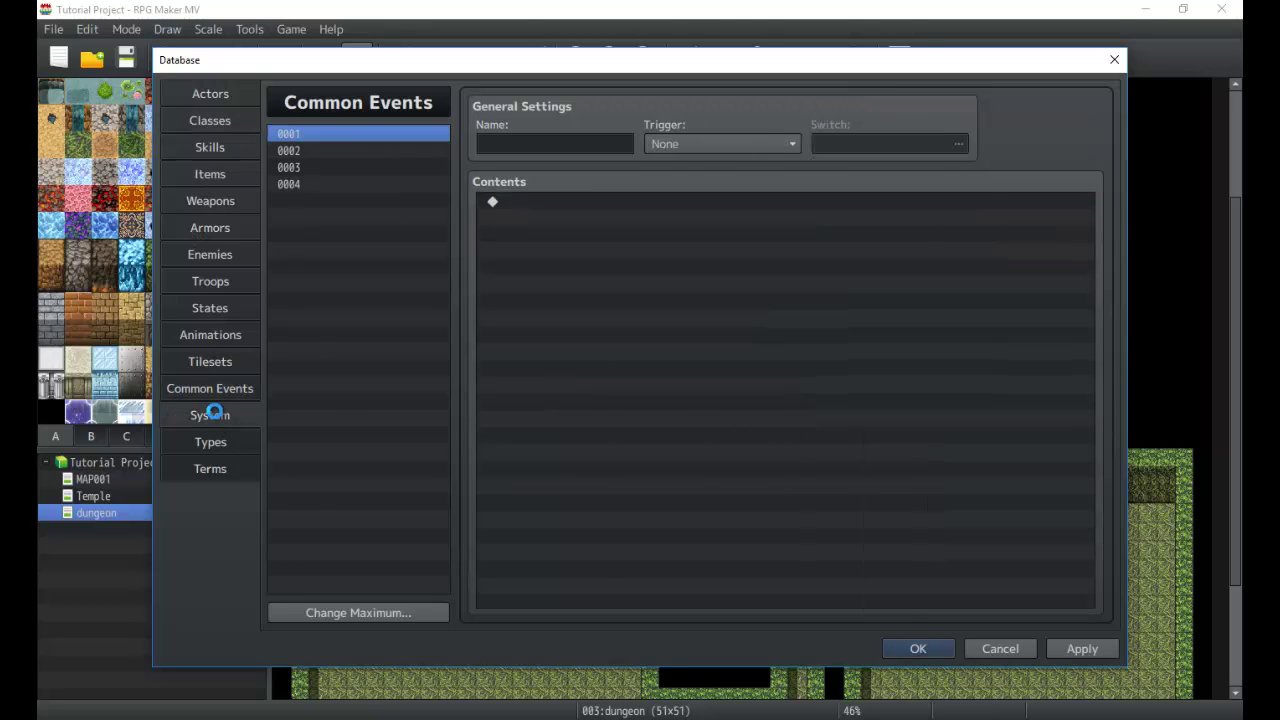
click(201, 358)
click(201, 334)
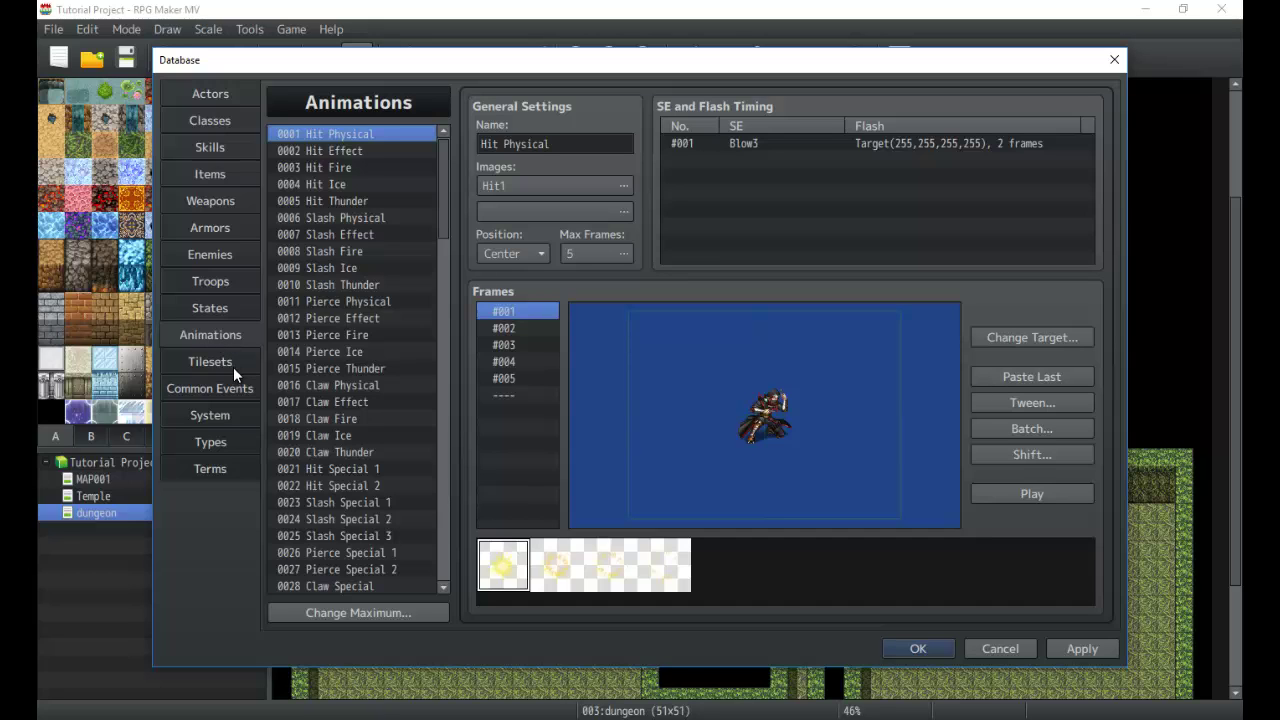
click(218, 388)
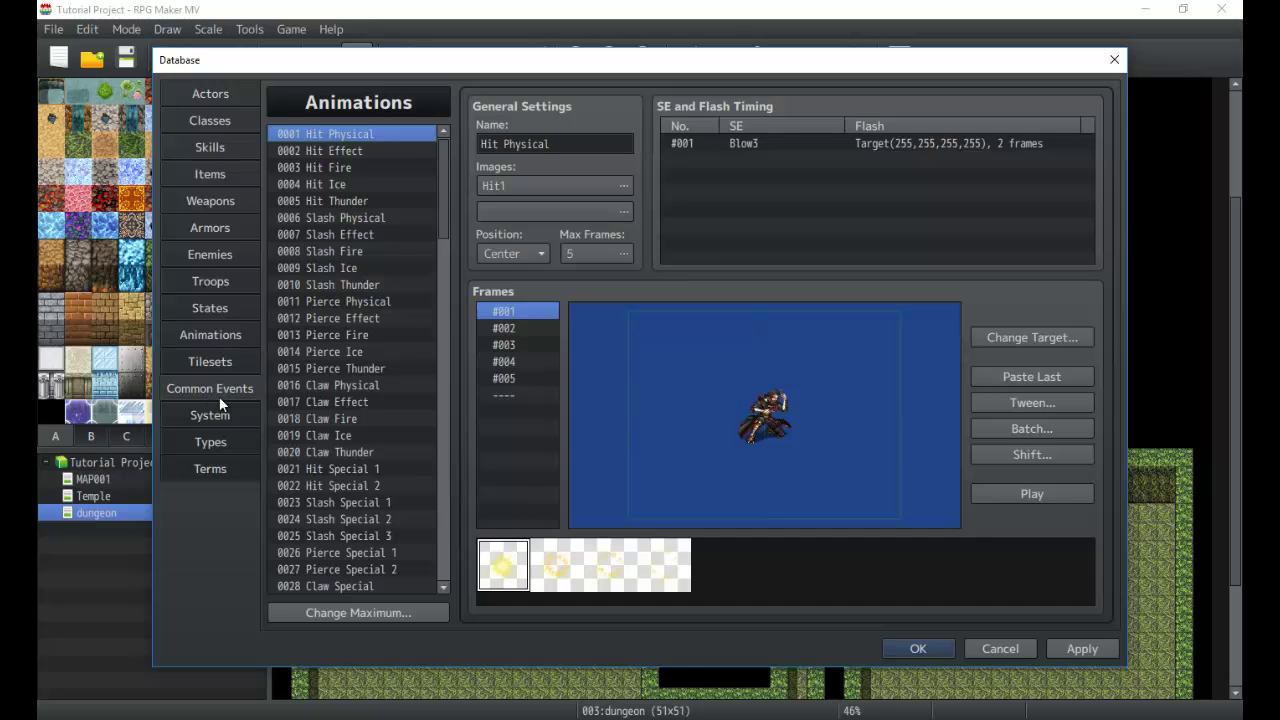
click(219, 402)
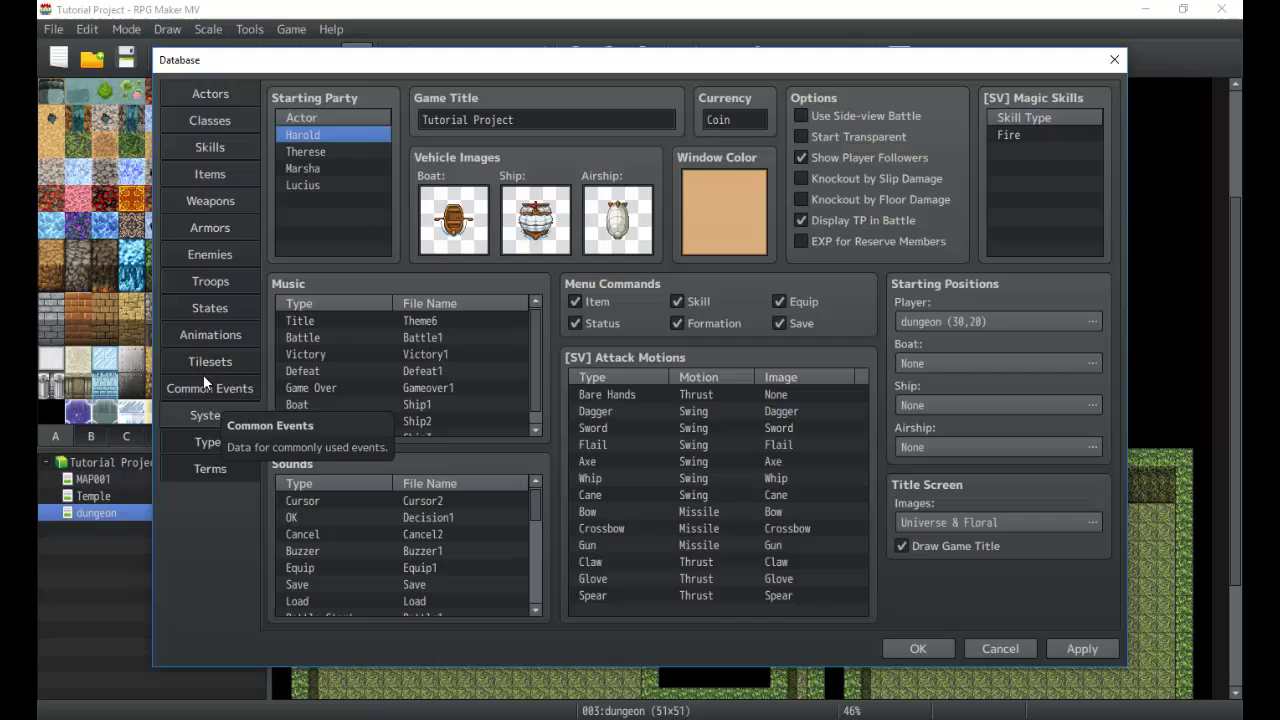
click(203, 335)
click(222, 441)
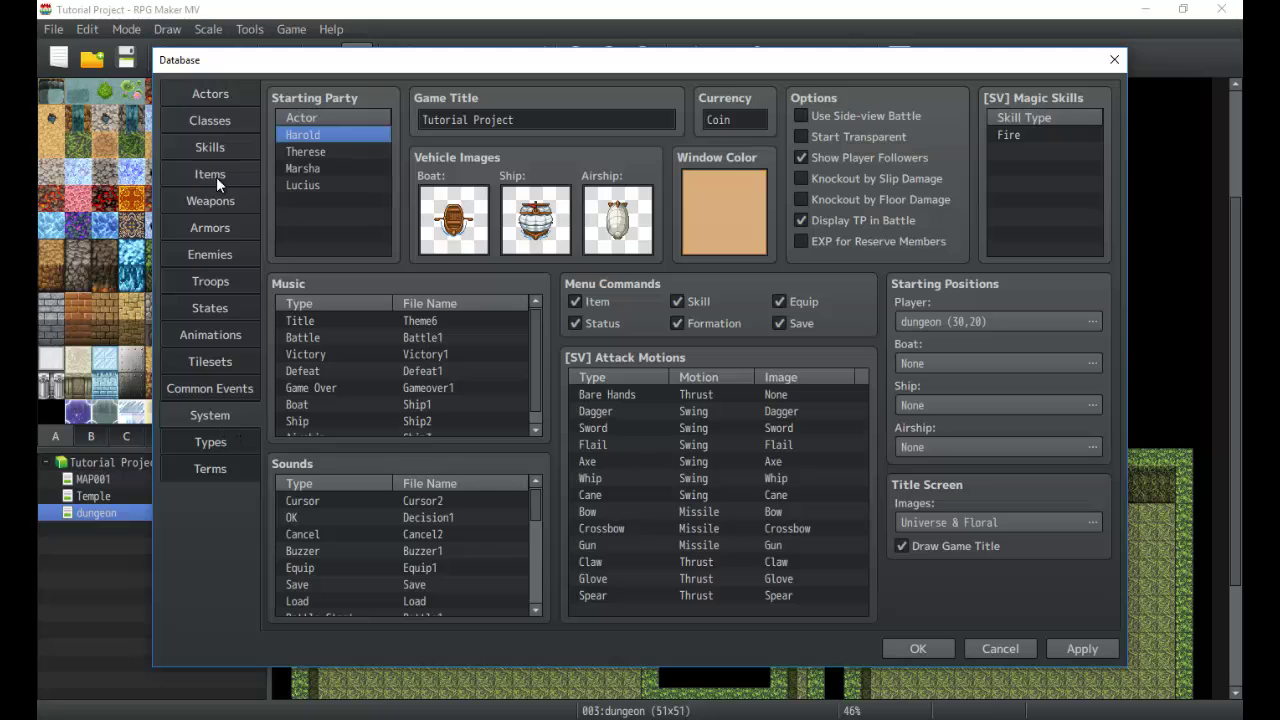
Step: Open a Hero class trait dialog and cancel it, then reach the Types page via System
click(212, 147)
click(214, 122)
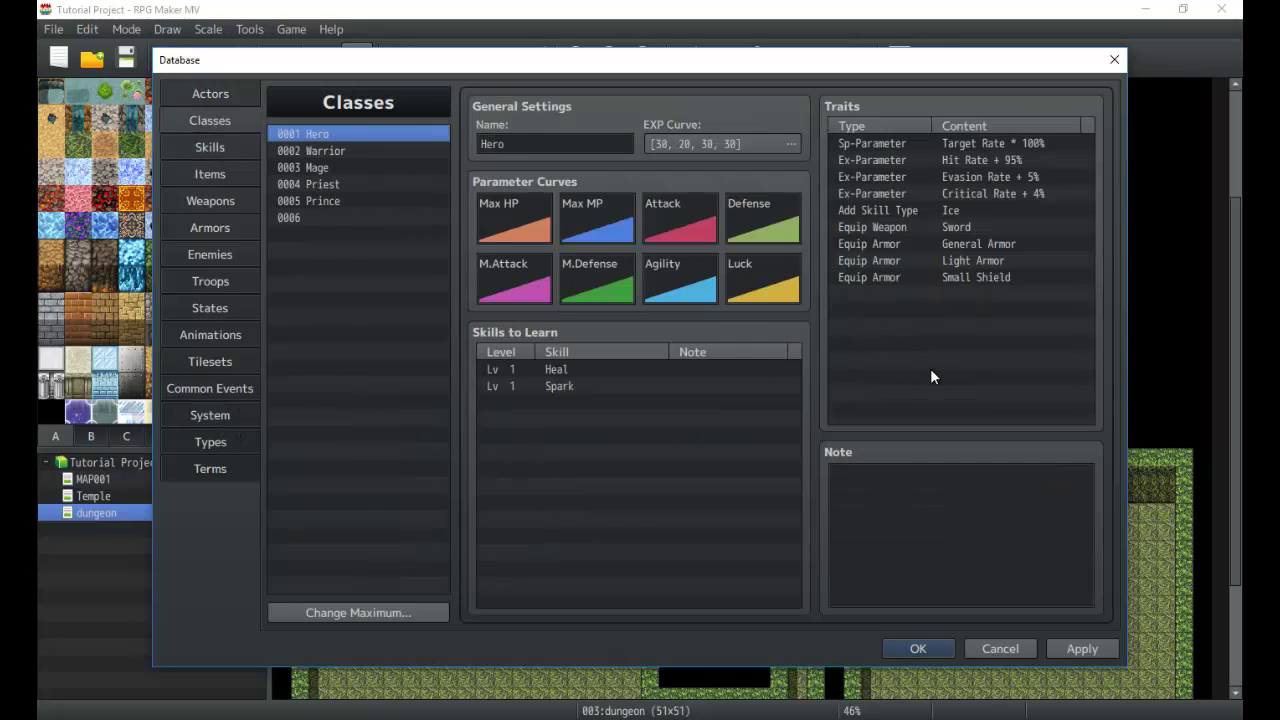
click(925, 355)
double_click(911, 322)
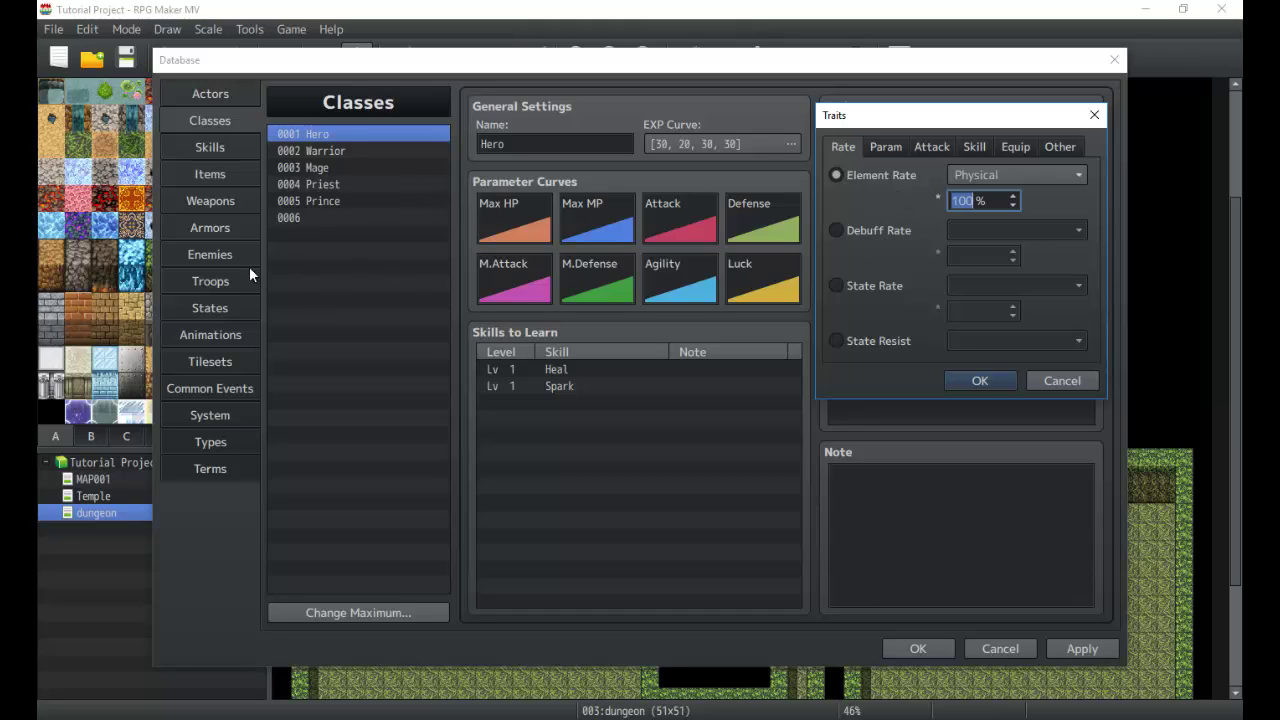
click(889, 150)
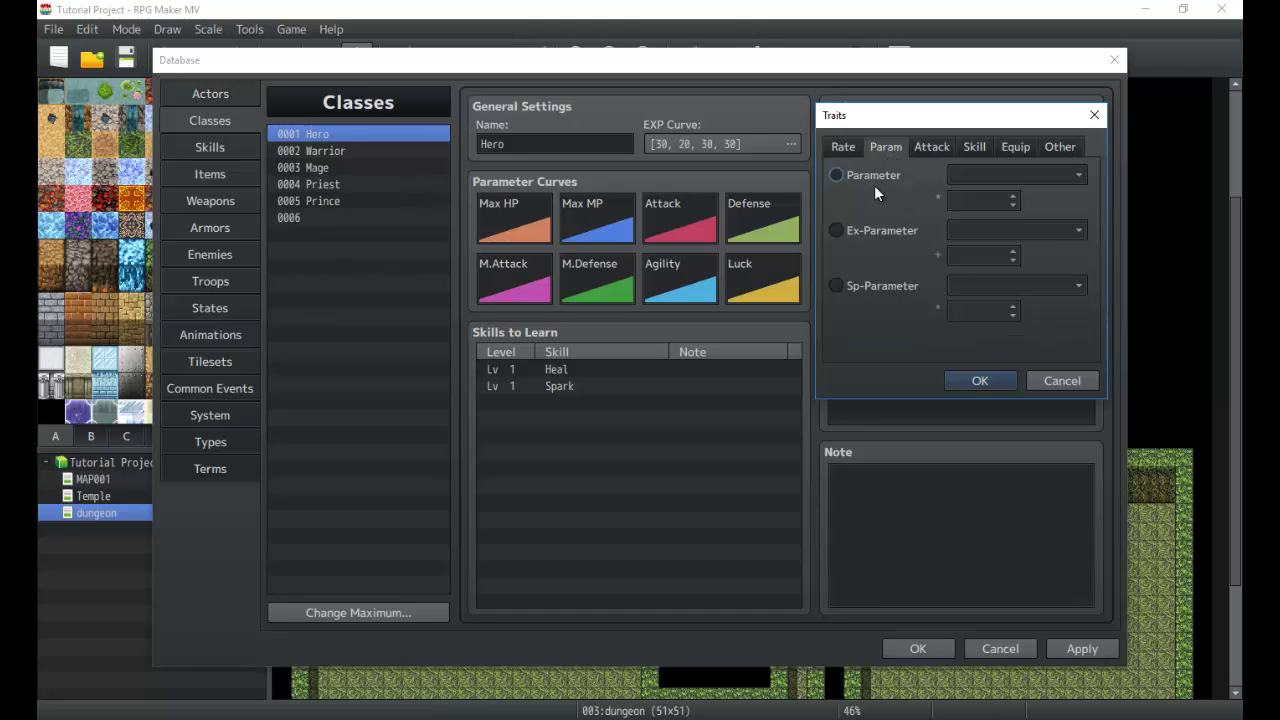
click(1075, 381)
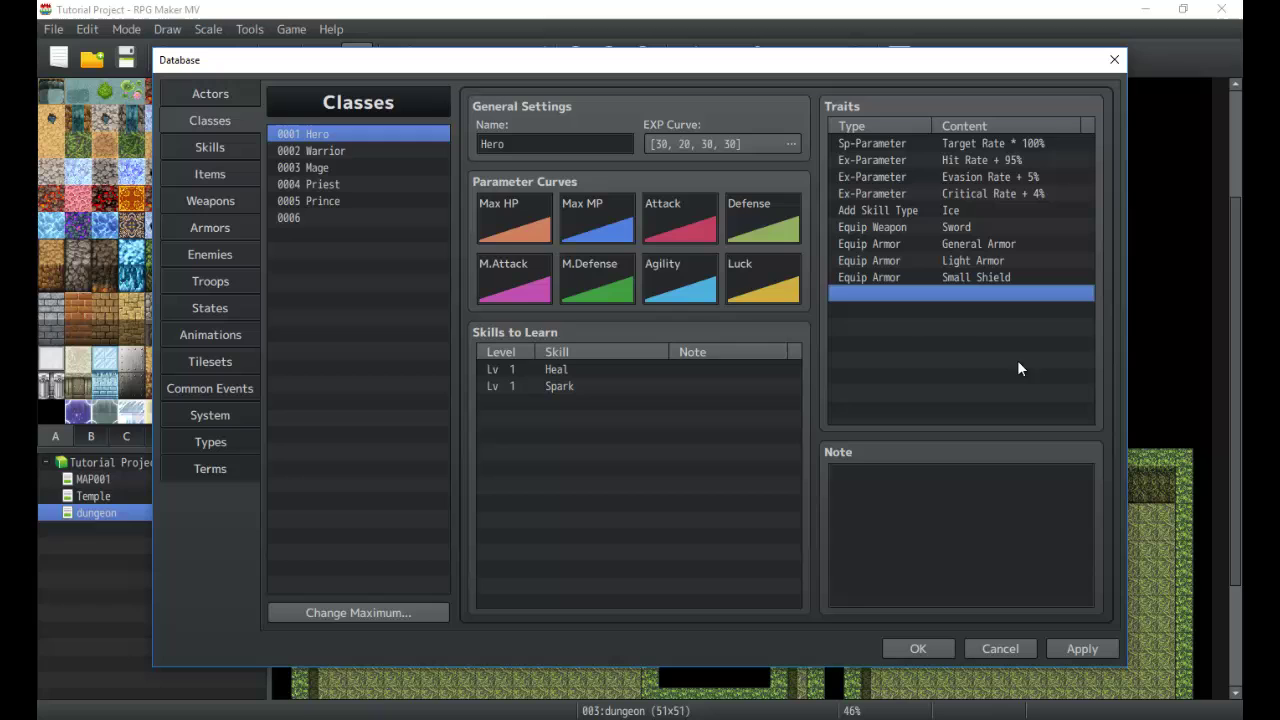
click(220, 413)
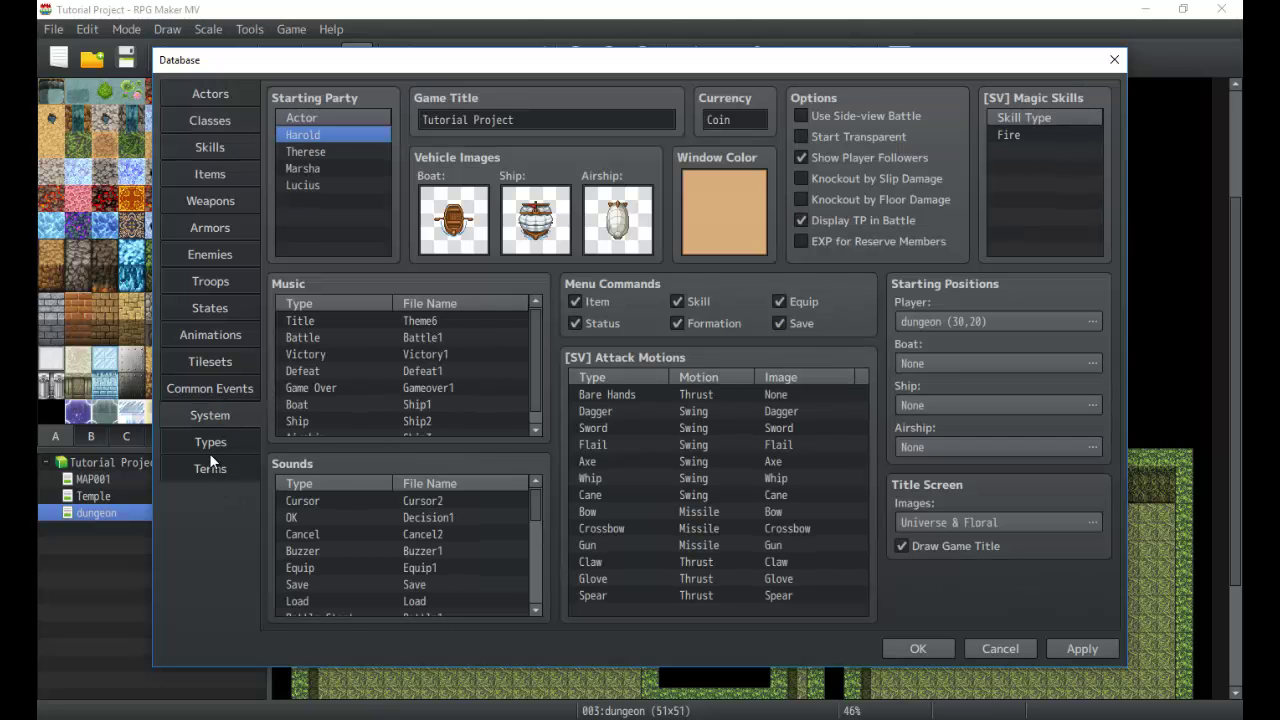
click(210, 448)
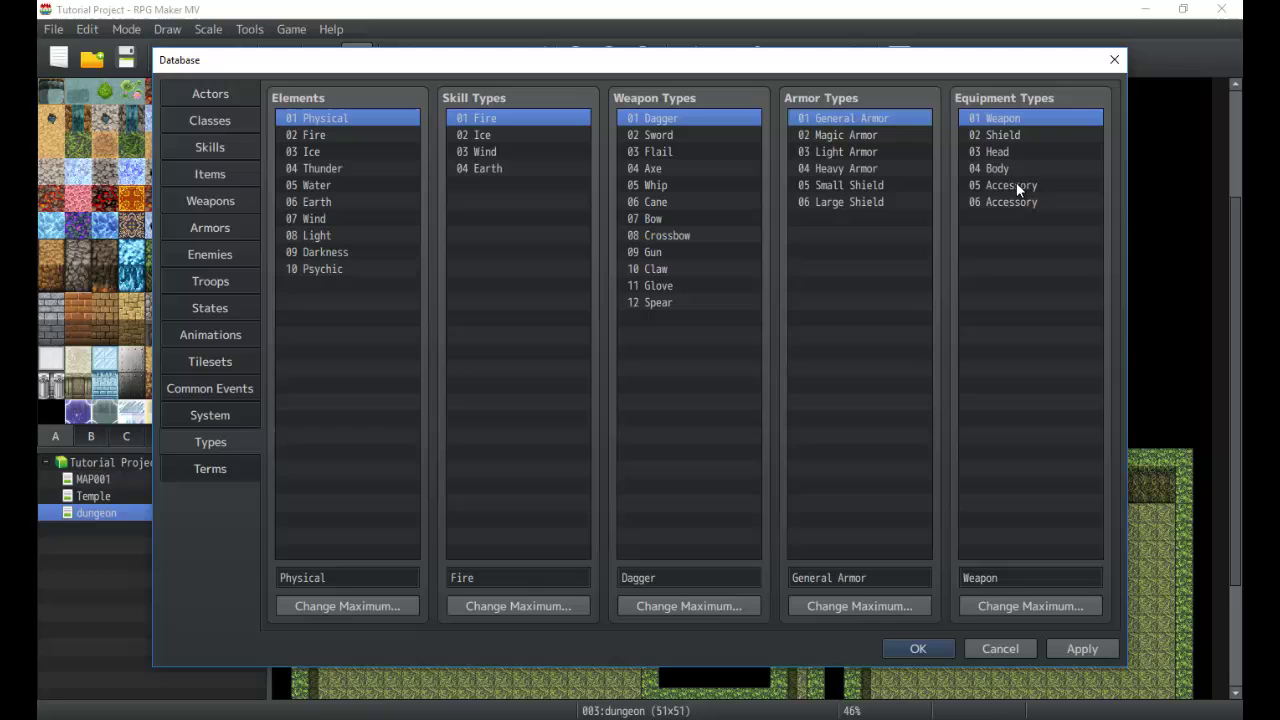
Step: Inspect the equipment types, checking the duplicate sixth Accessory entry
key(Down)
click(992, 166)
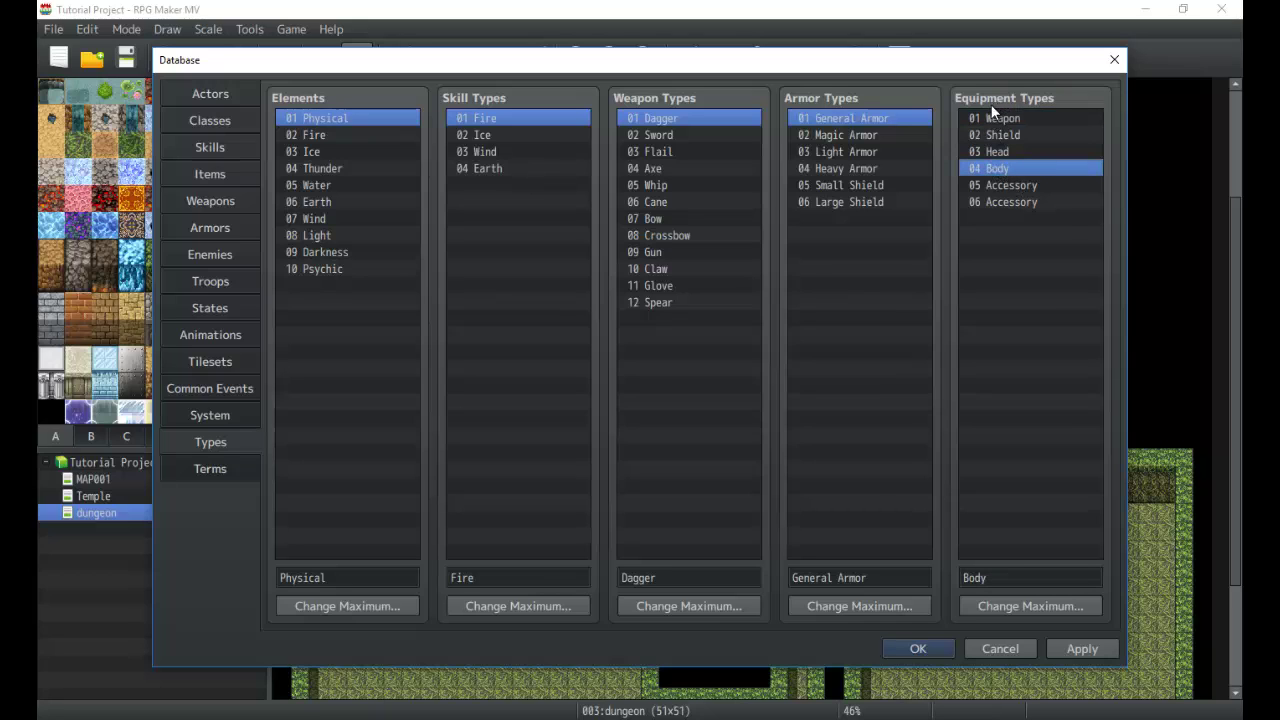
click(1007, 206)
right_click(1003, 204)
click(1033, 276)
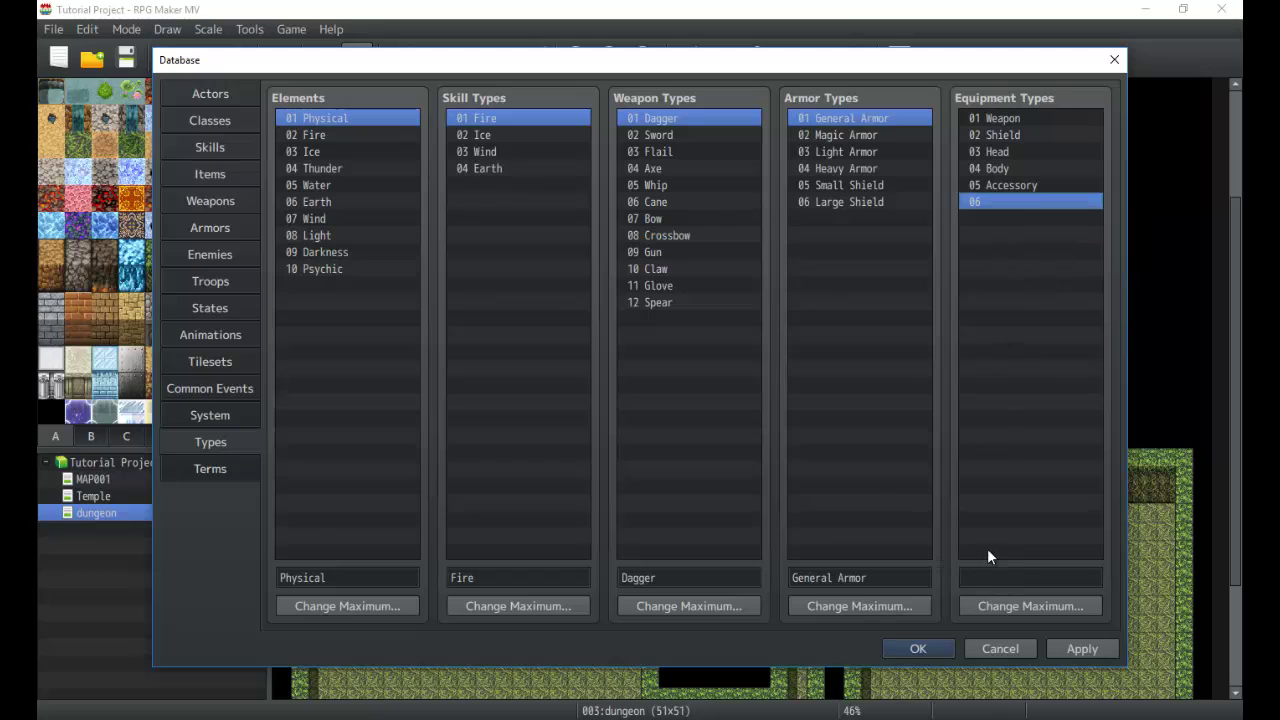
Step: Set the equipment type maximum to 5 and review the remaining entries
click(978, 603)
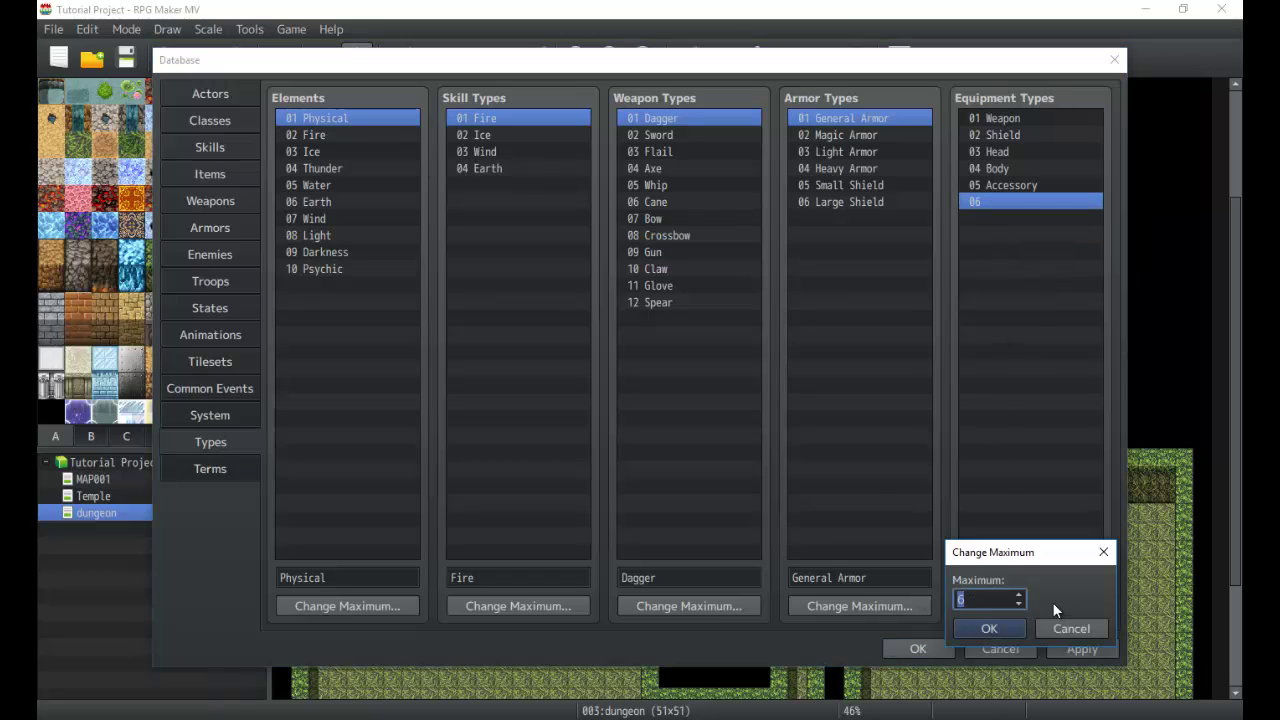
click(1019, 603)
click(991, 627)
click(1022, 186)
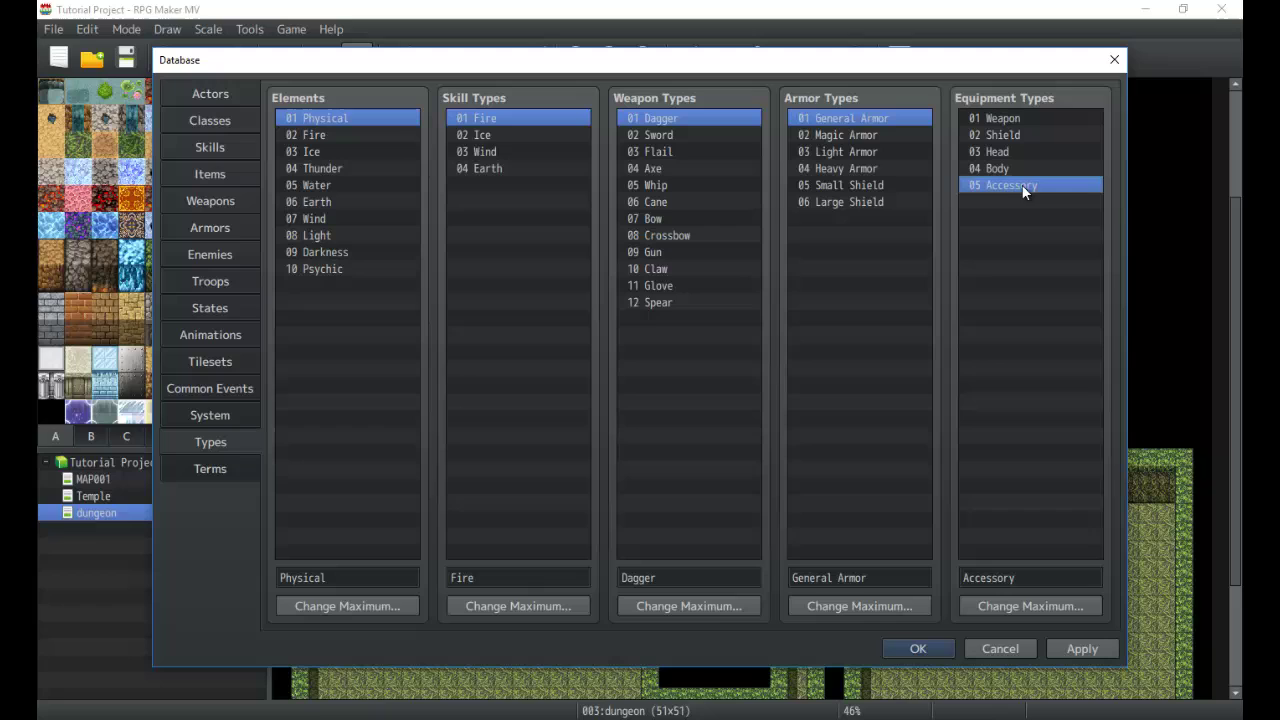
click(1020, 117)
click(1010, 137)
click(1008, 186)
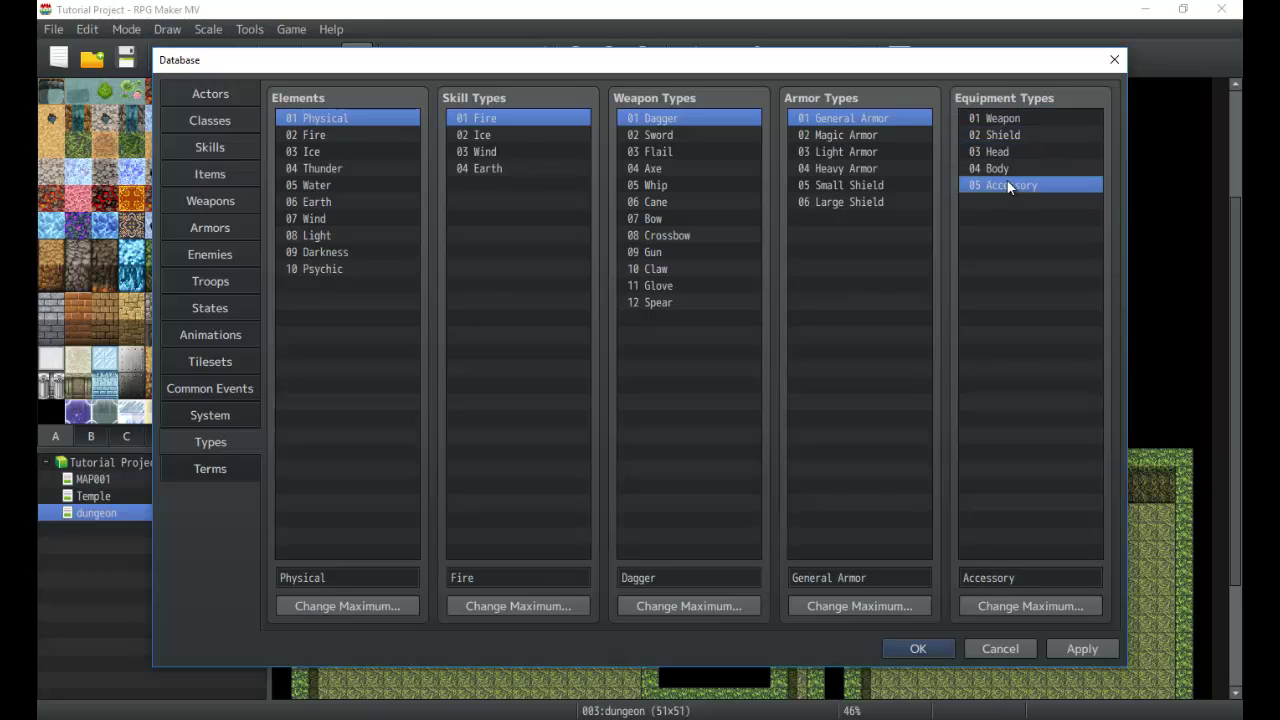
Step: Review the Body, Head, Shield, Weapon and Accessory equipment types
click(1010, 168)
click(1018, 152)
click(1020, 134)
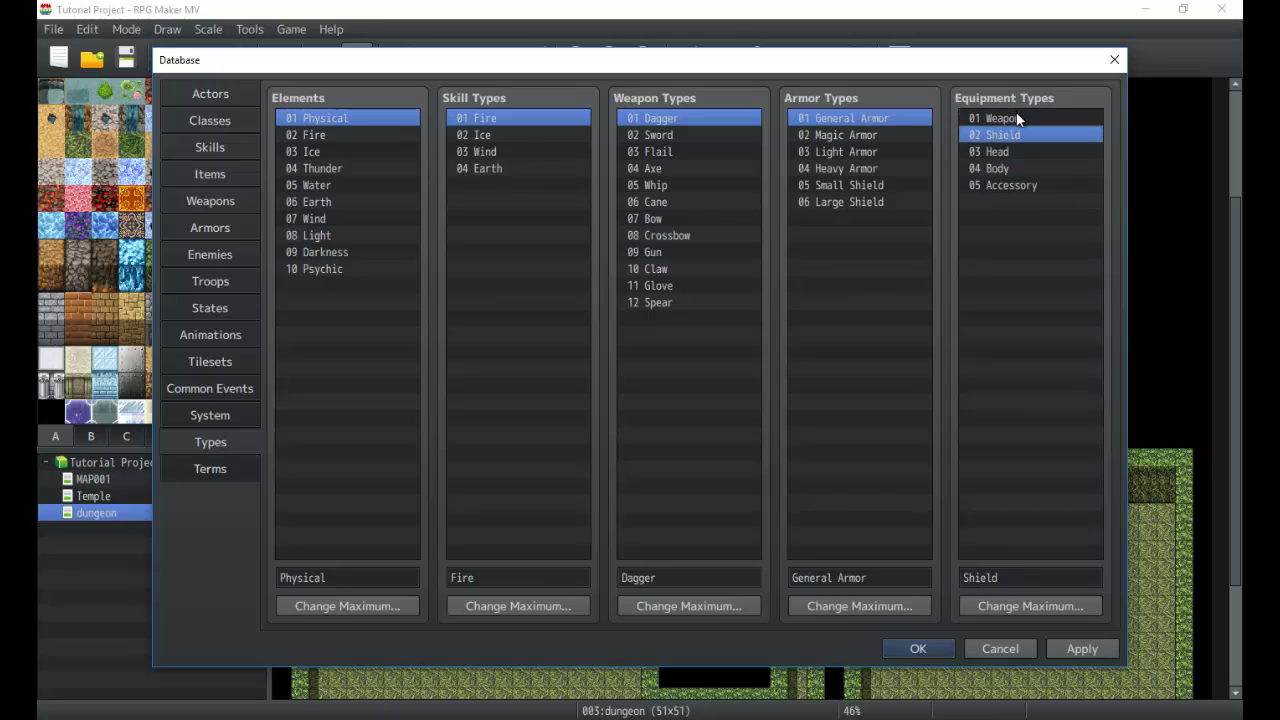
click(1016, 118)
click(1003, 185)
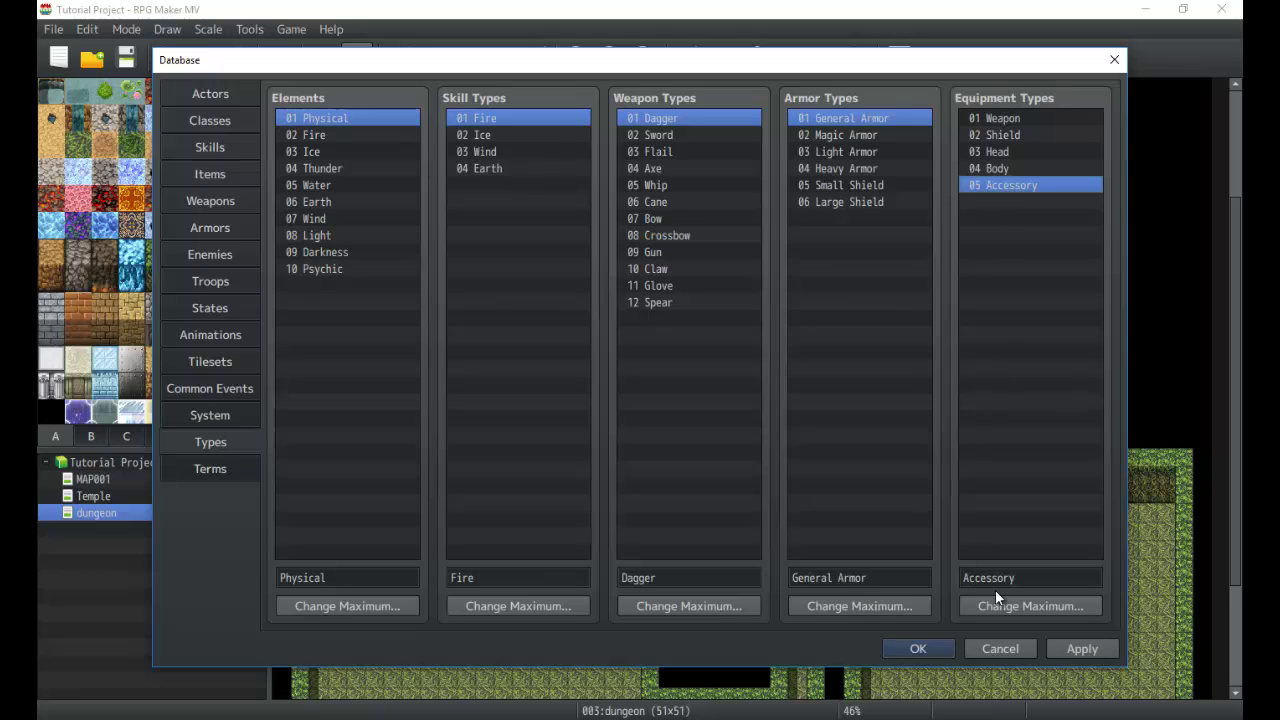
Step: Raise the equipment type maximum to 6 and name type 06 'Accessory'
click(1025, 605)
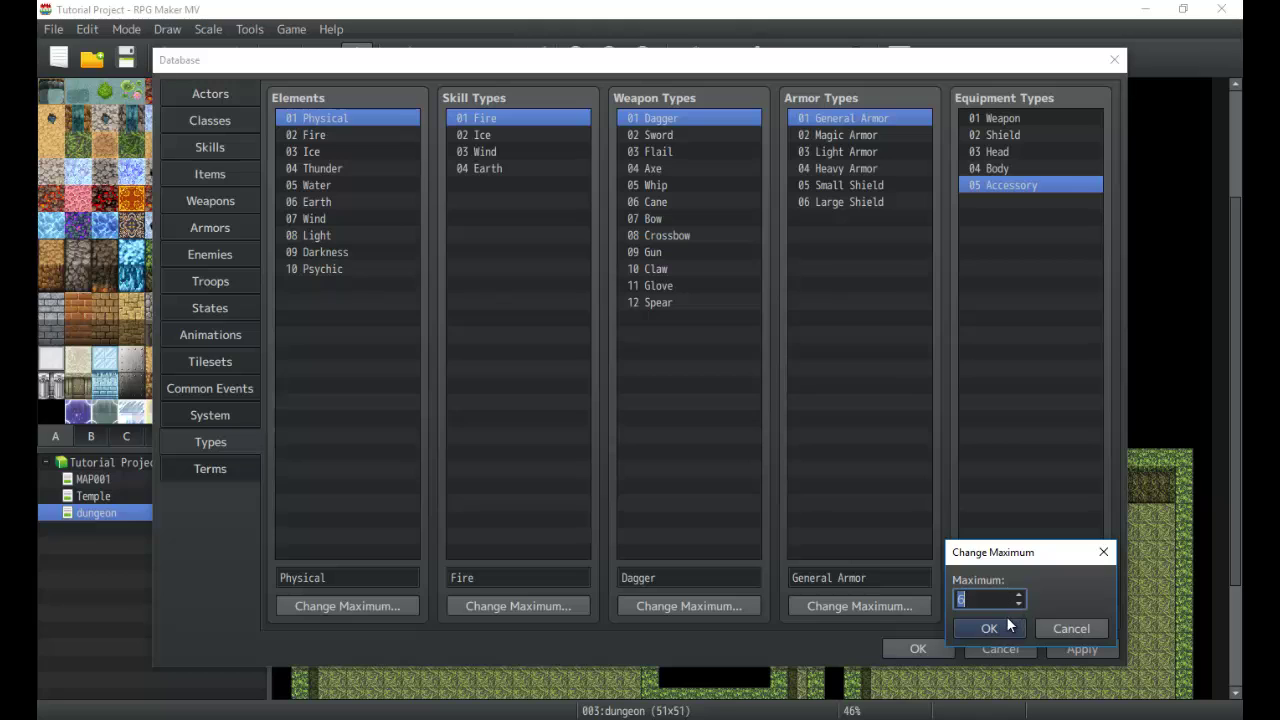
click(1008, 626)
click(1032, 201)
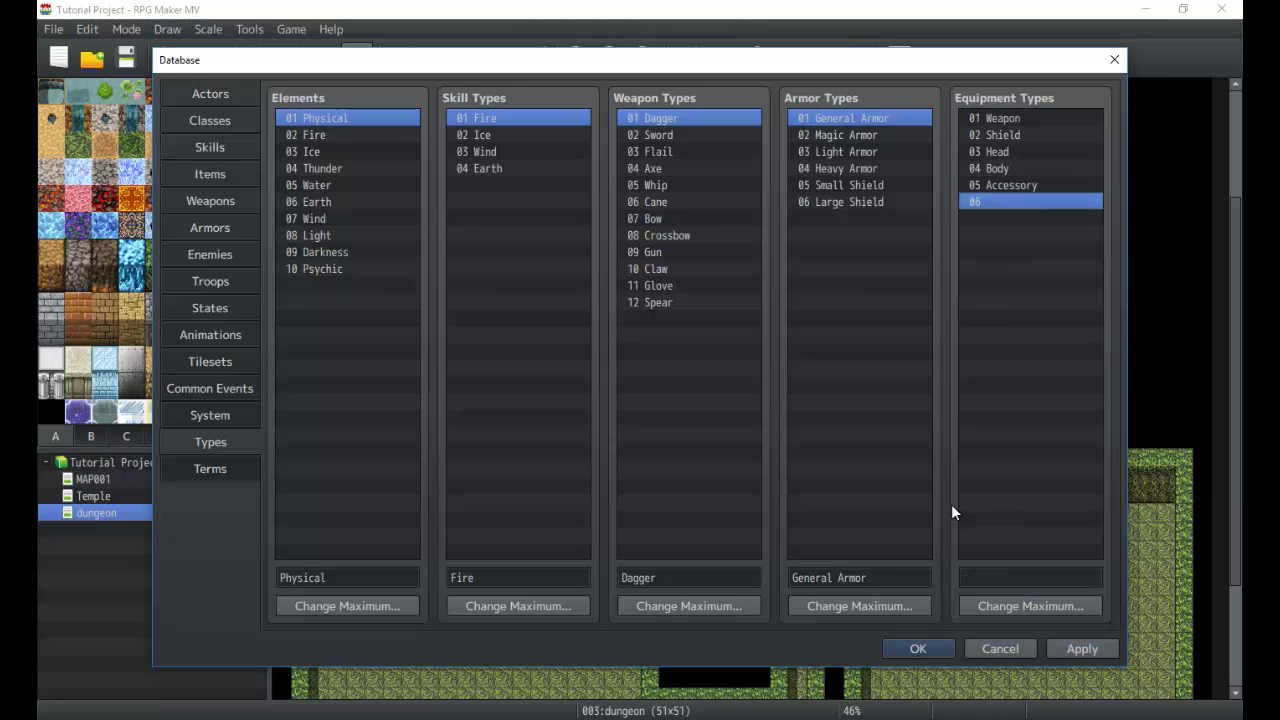
click(985, 574)
text(Accewssor)
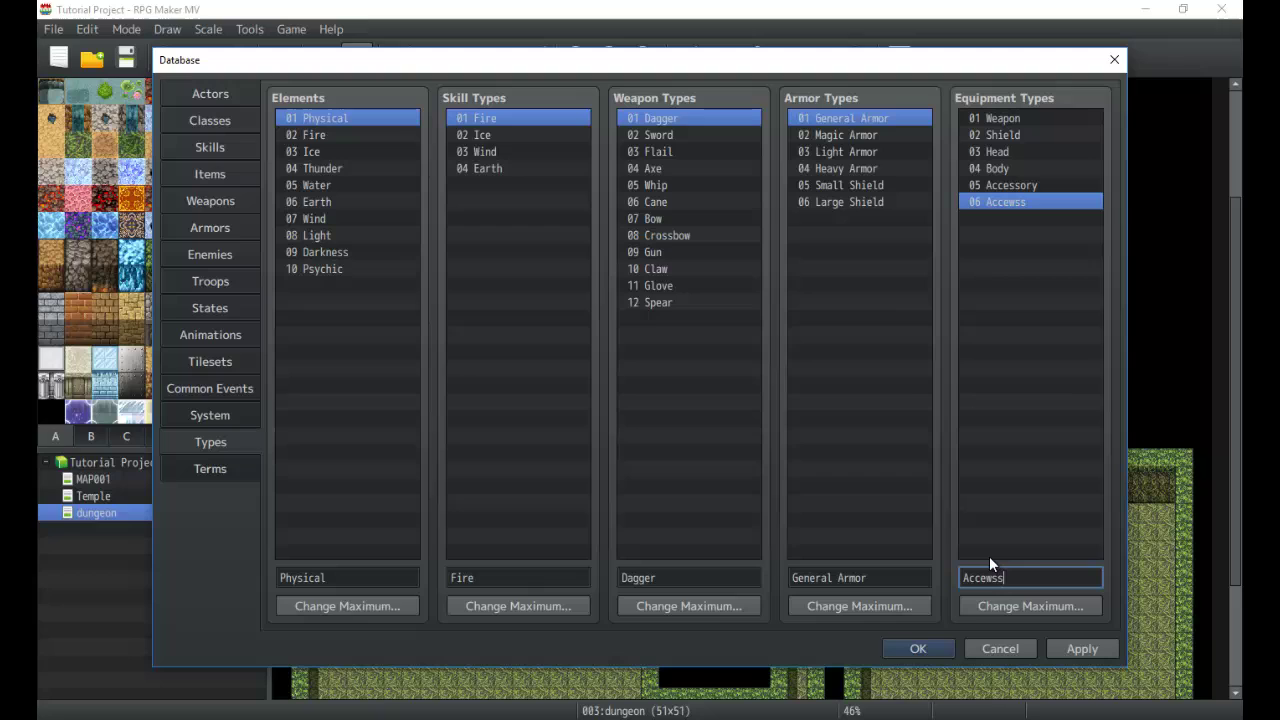
key(BackSpace)
key(BackSpace)
key(BackSpace)
key(BackSpace)
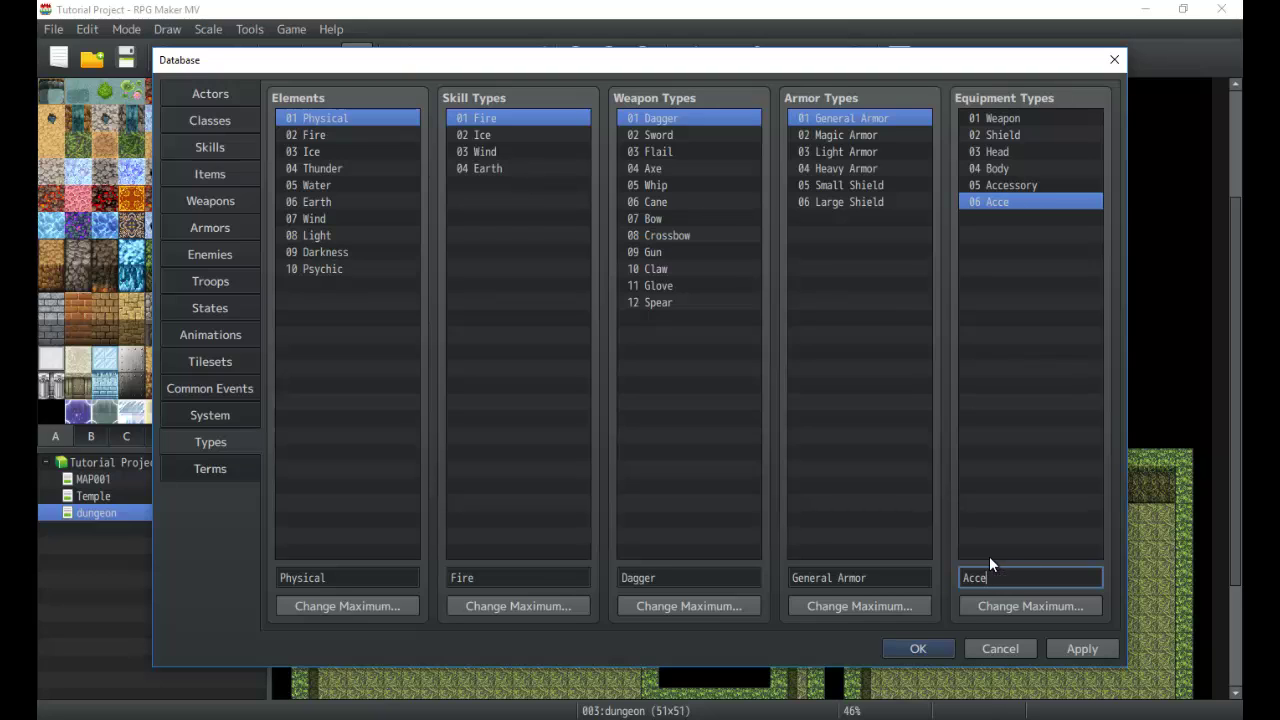
text(ssory)
click(1024, 187)
click(1032, 198)
click(1019, 187)
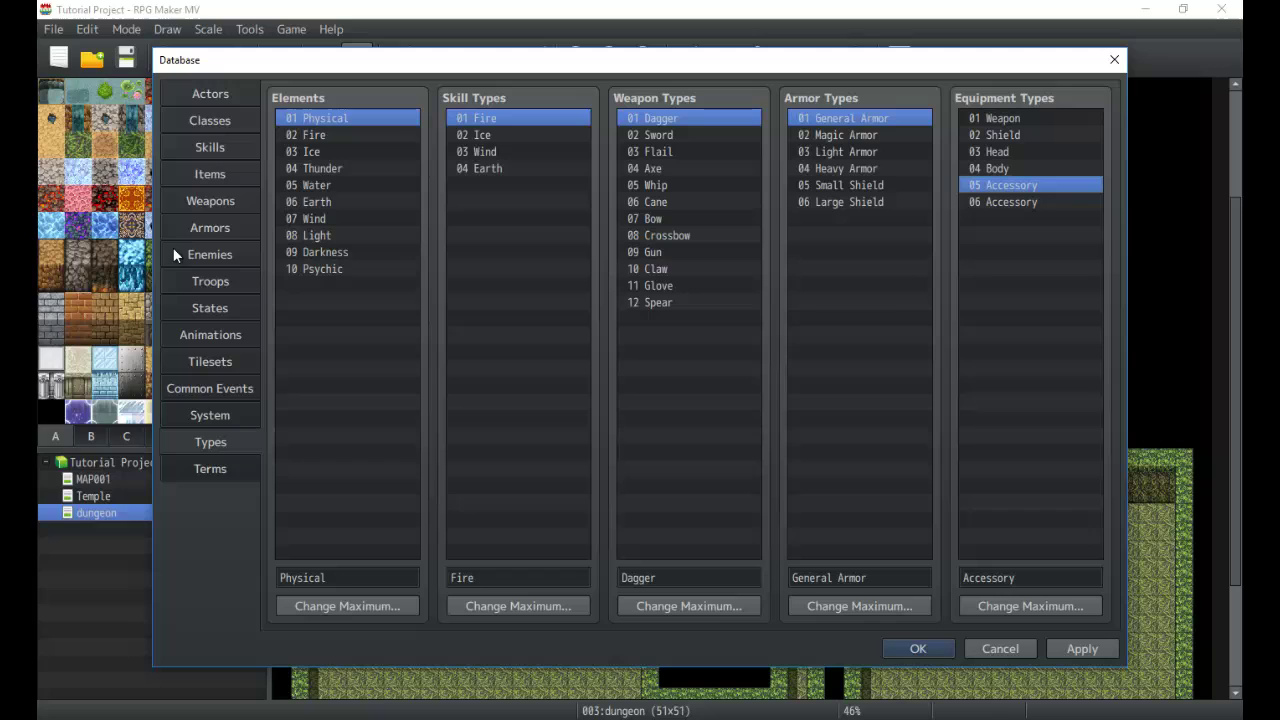
click(211, 227)
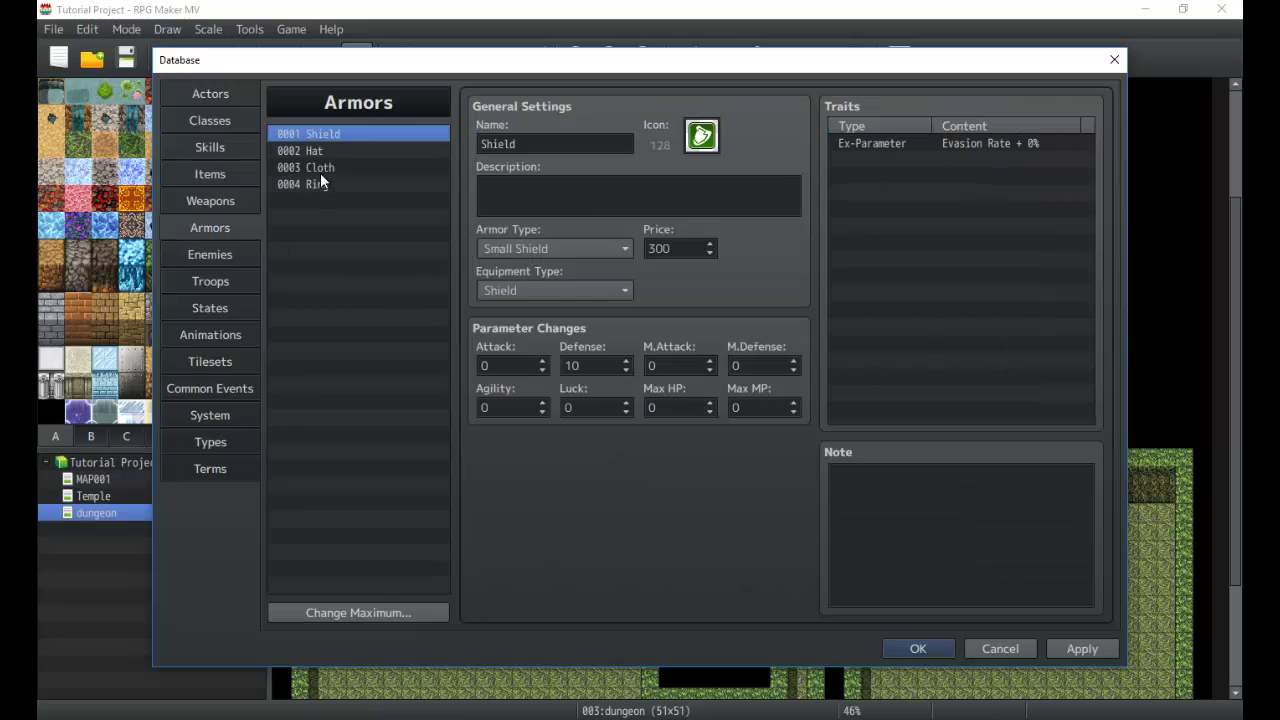
click(320, 169)
click(335, 186)
click(576, 290)
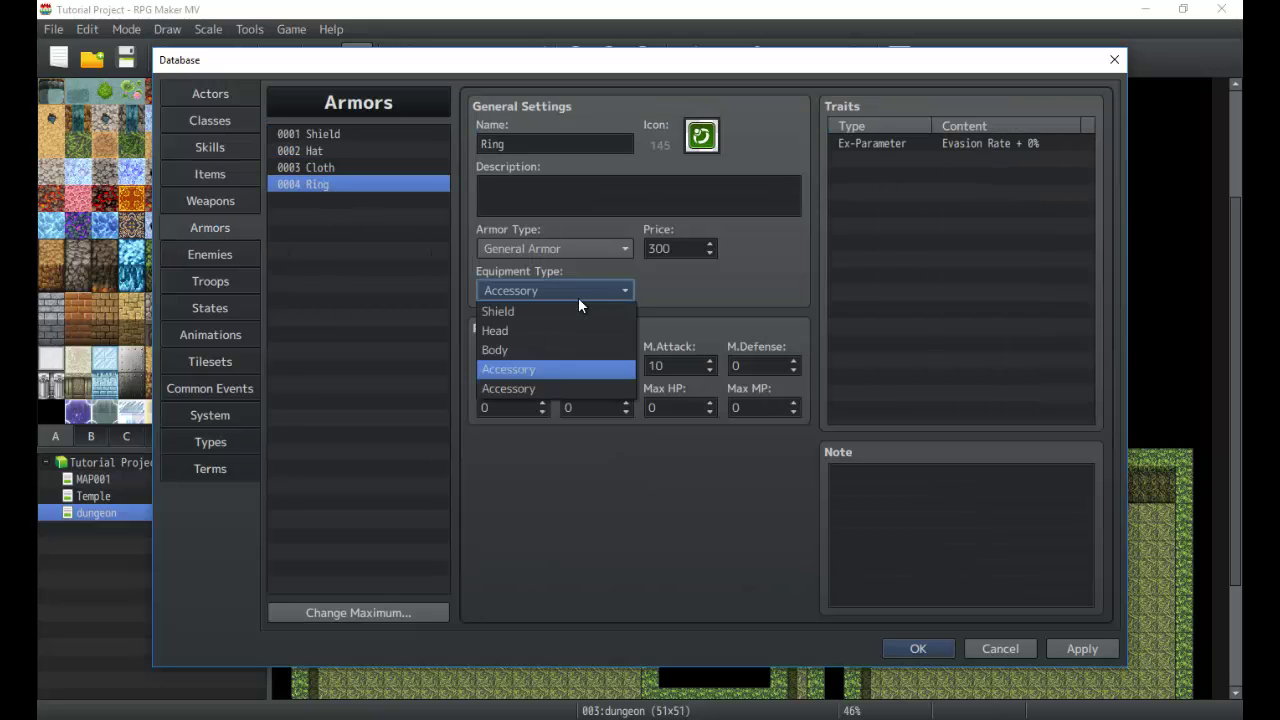
click(531, 368)
click(210, 415)
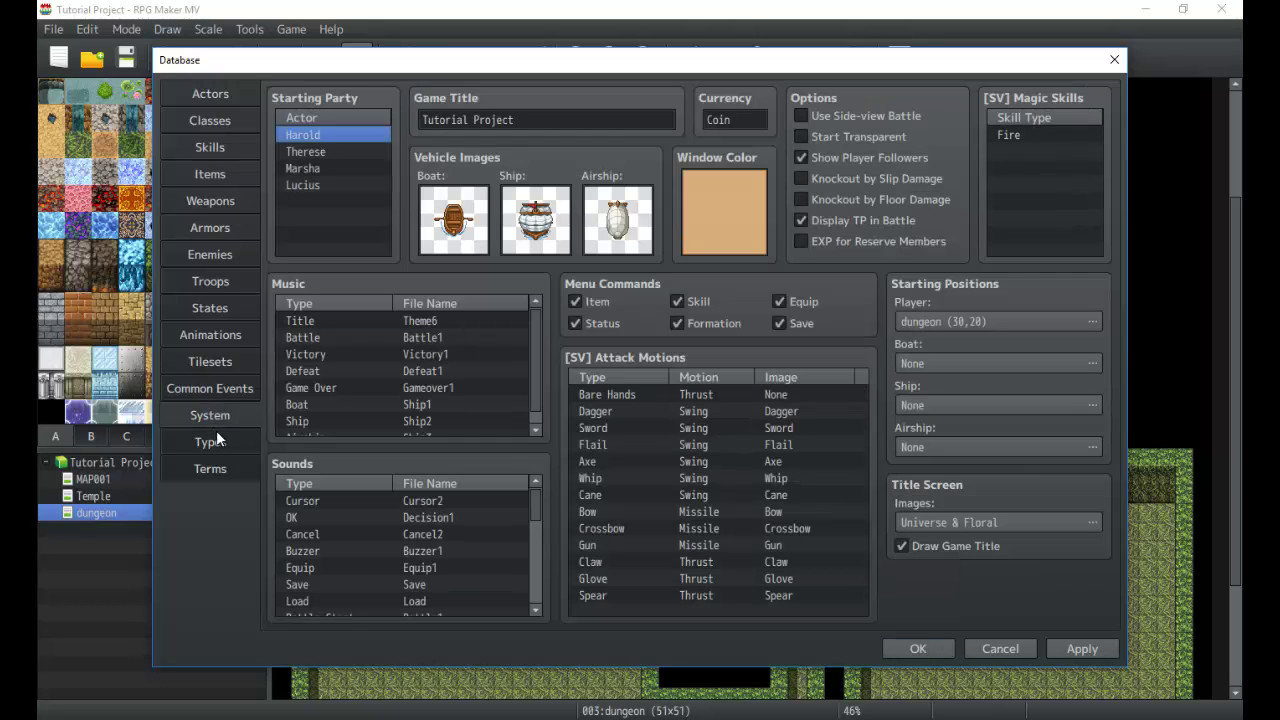
click(217, 441)
click(218, 466)
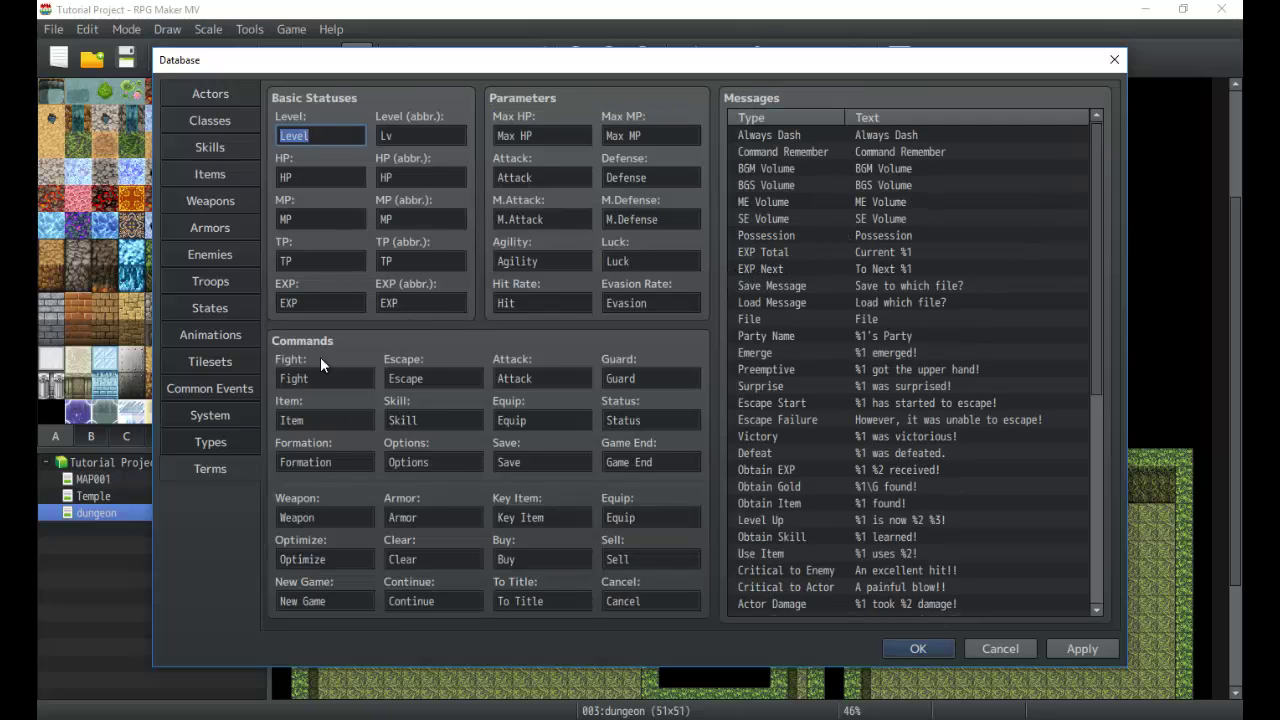
click(168, 442)
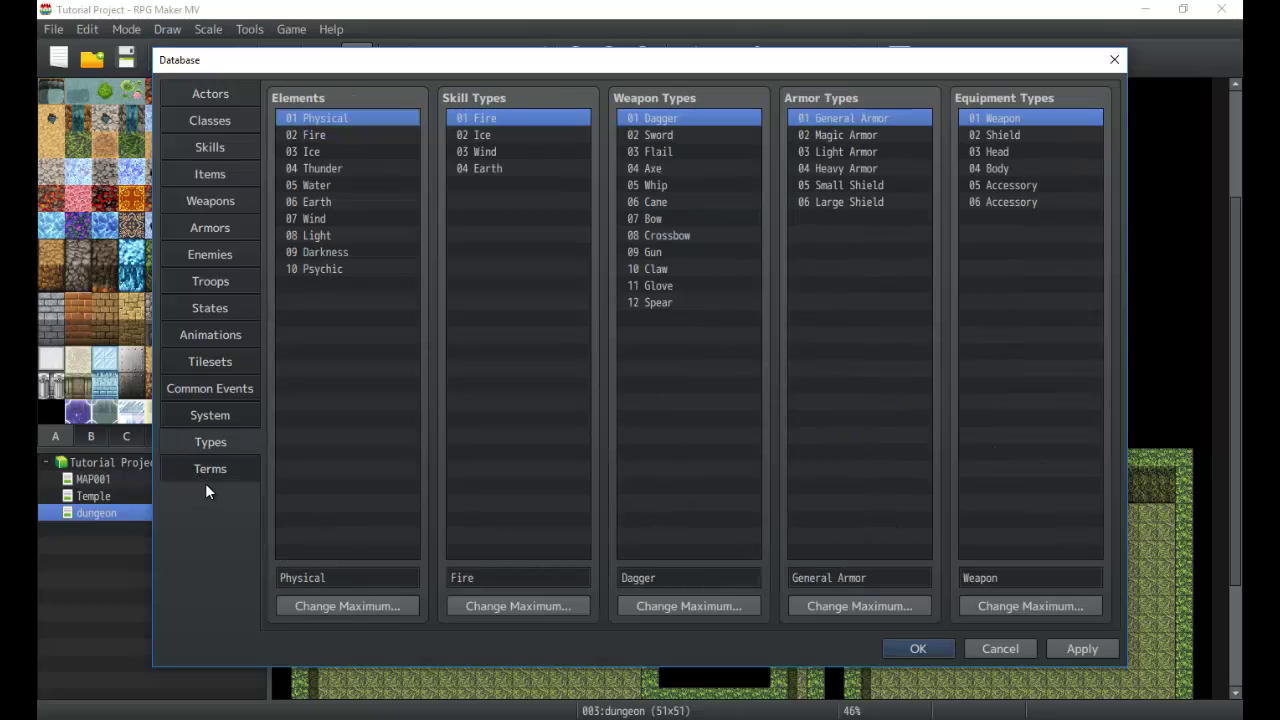
Step: On the Terms page, rename Max HP to 'Health' and Max MP to 'Mana'
click(204, 471)
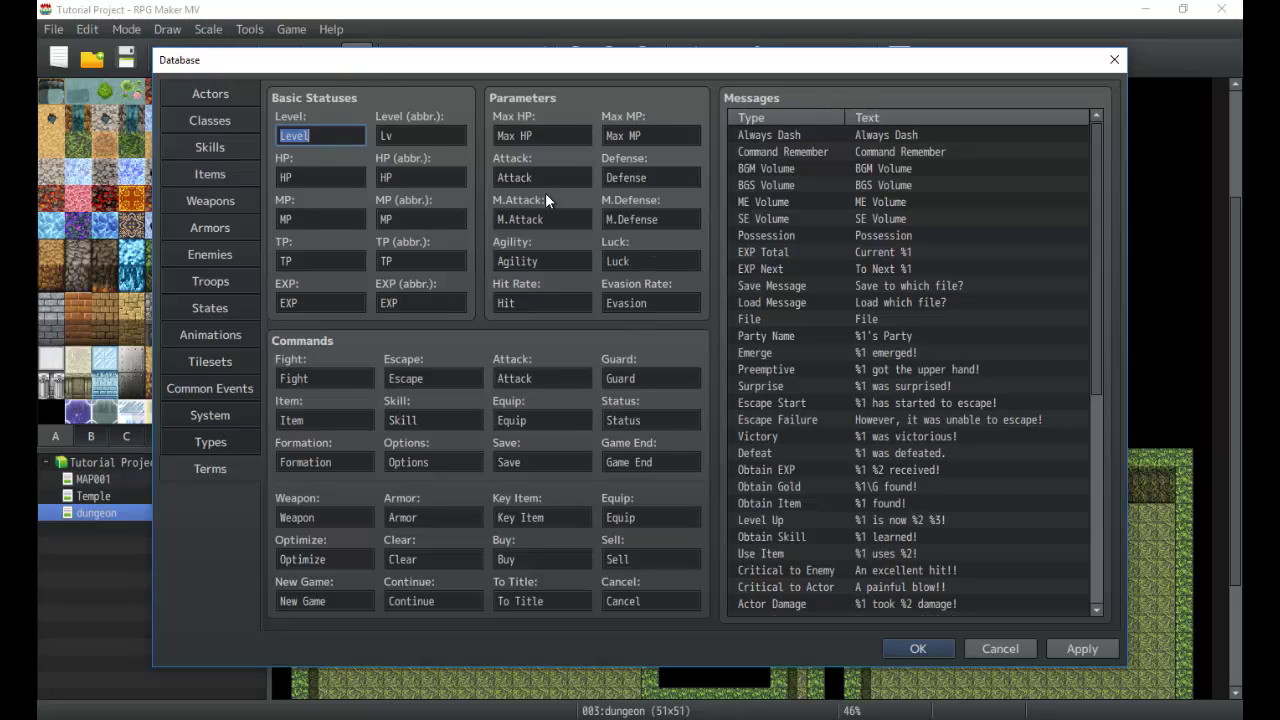
click(555, 141)
text(Health)
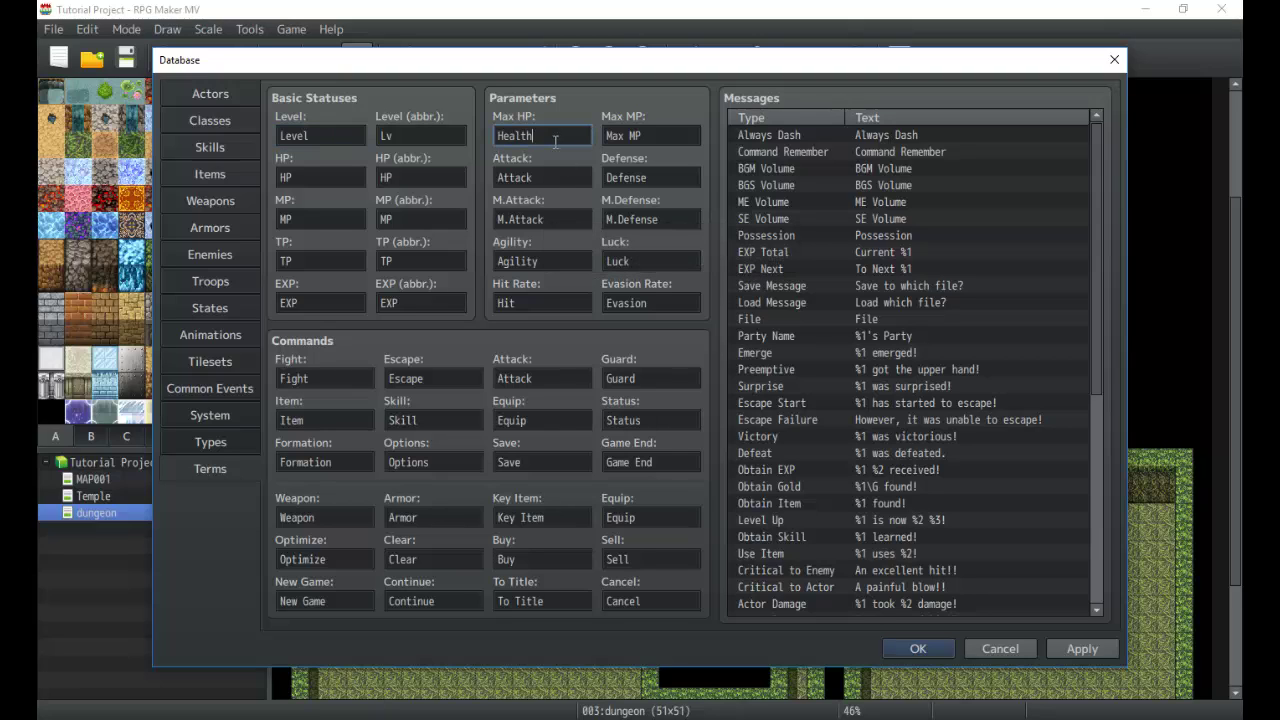
key(Tab)
text(H)
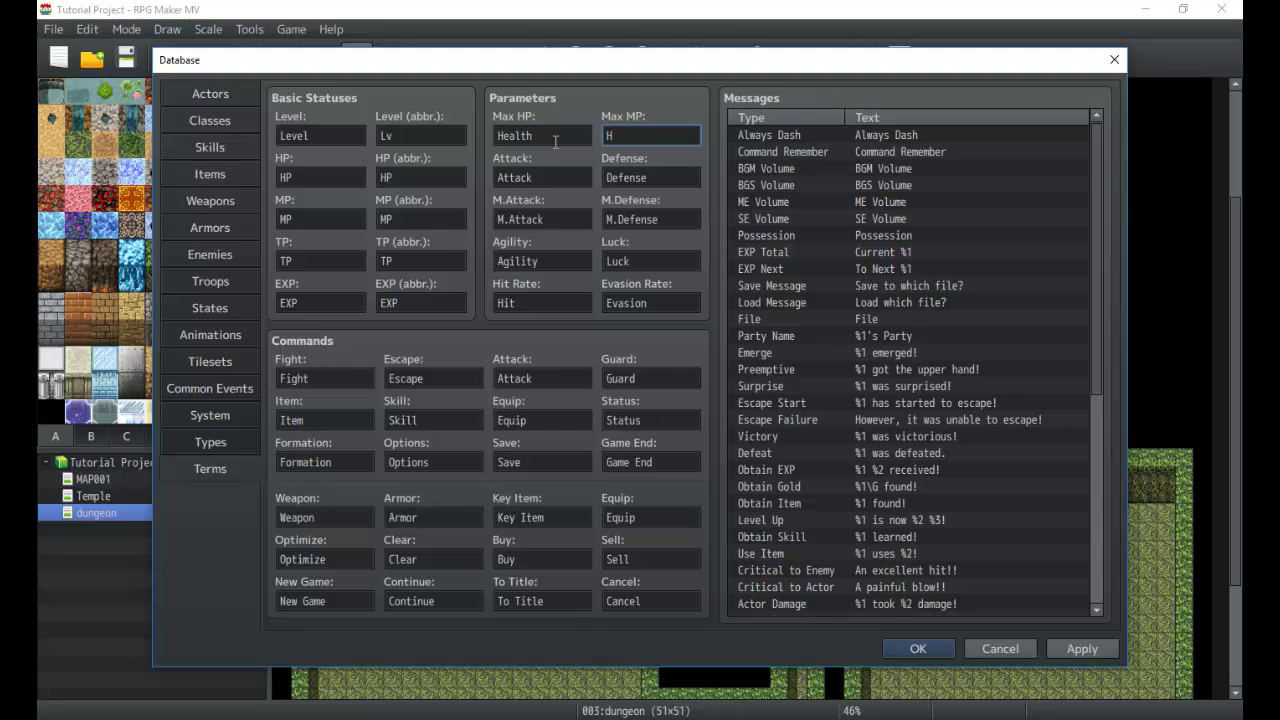
key(Tab)
text(A)
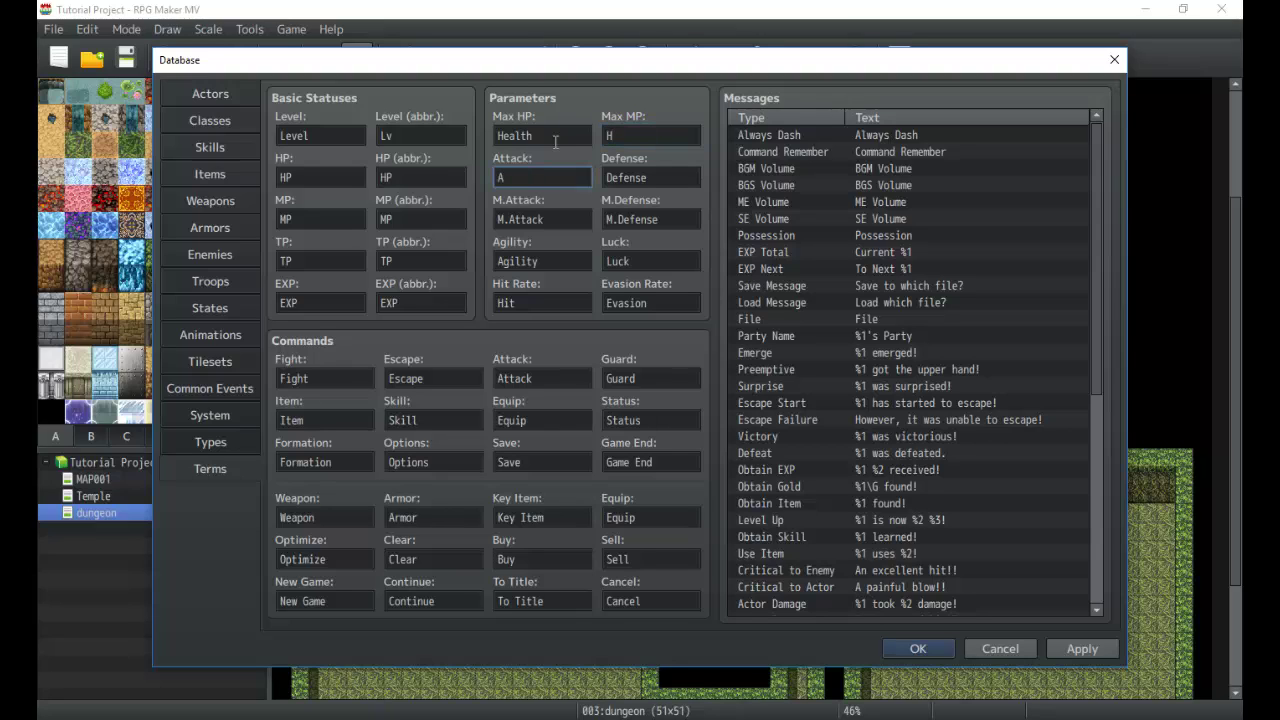
text(ttack)
key(Tab)
key(Tab)
key(Tab)
key(Tab)
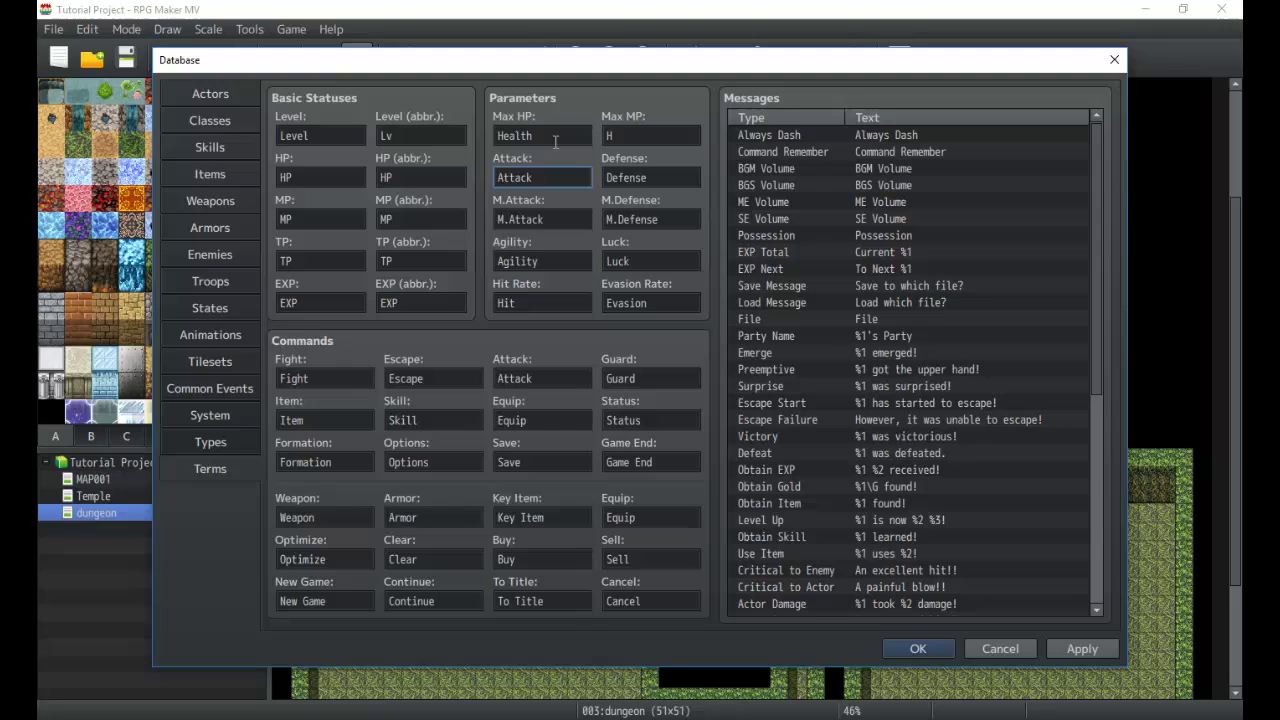
key(Tab)
key(Tab)
key(Tab)
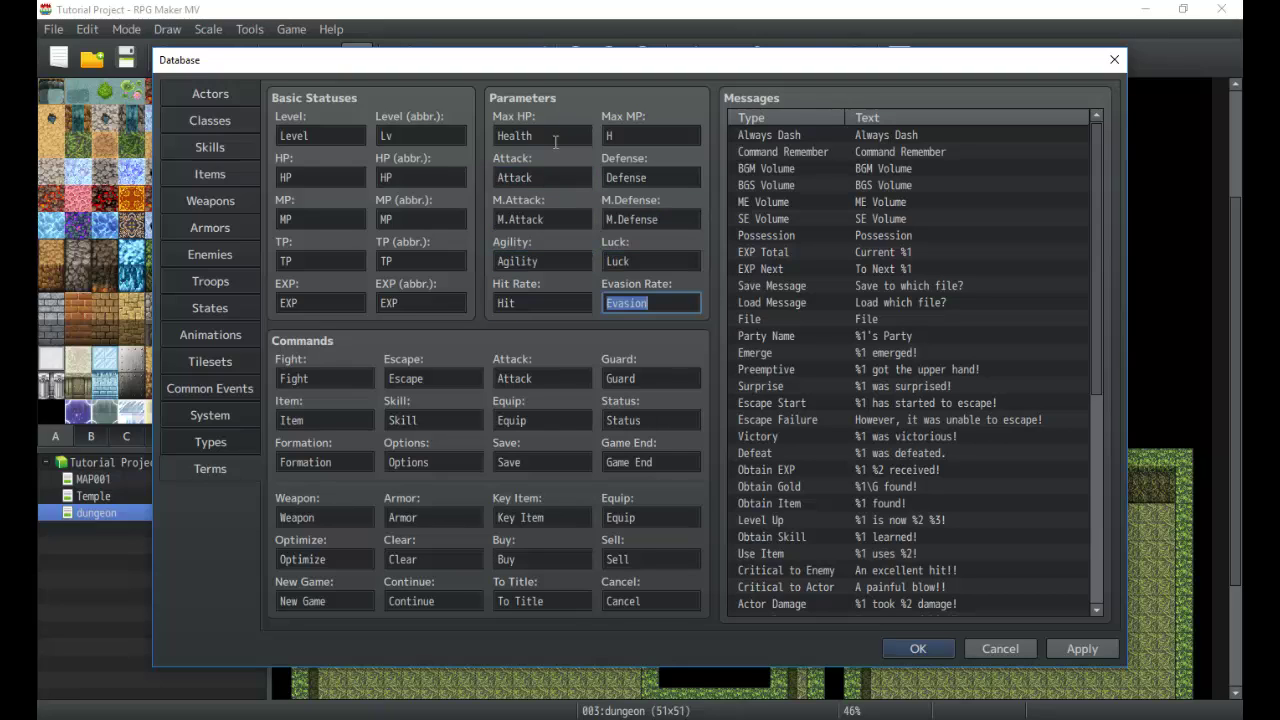
click(625, 132)
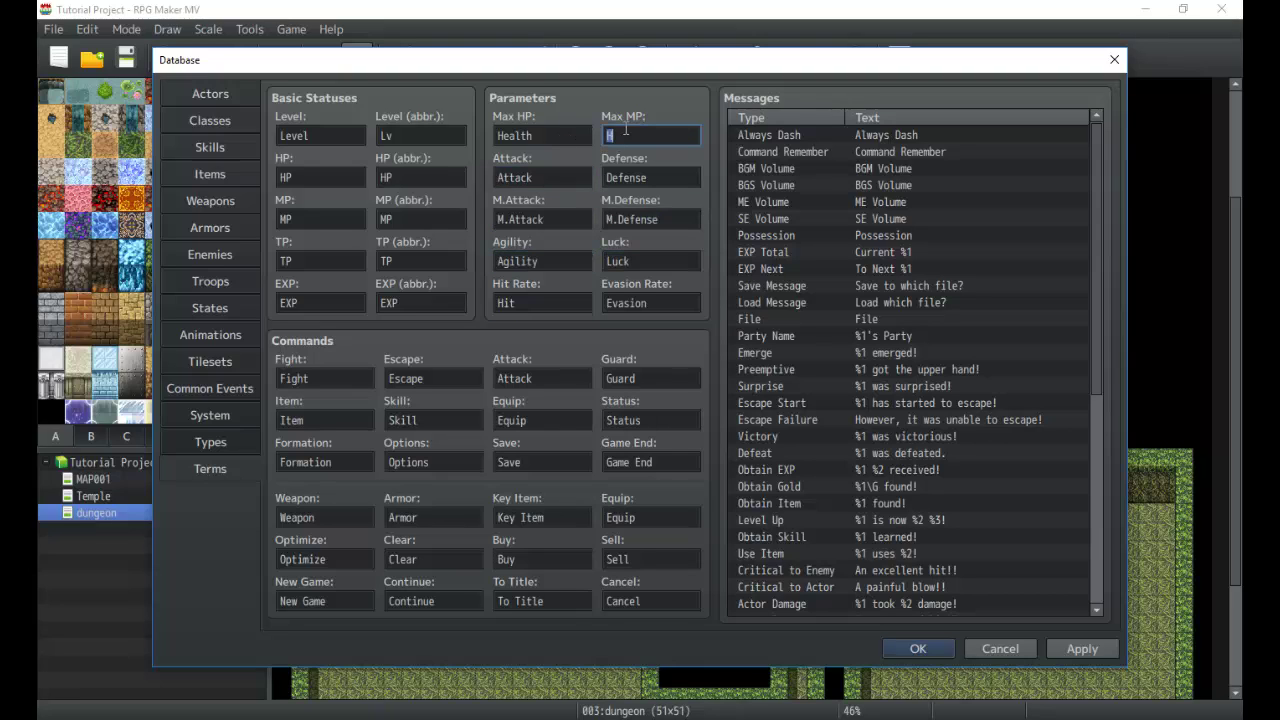
text(Mana)
Step: Set the HP term and its abbreviation to 'H', and MP and its abbreviation to 'M'
click(392, 178)
click(316, 177)
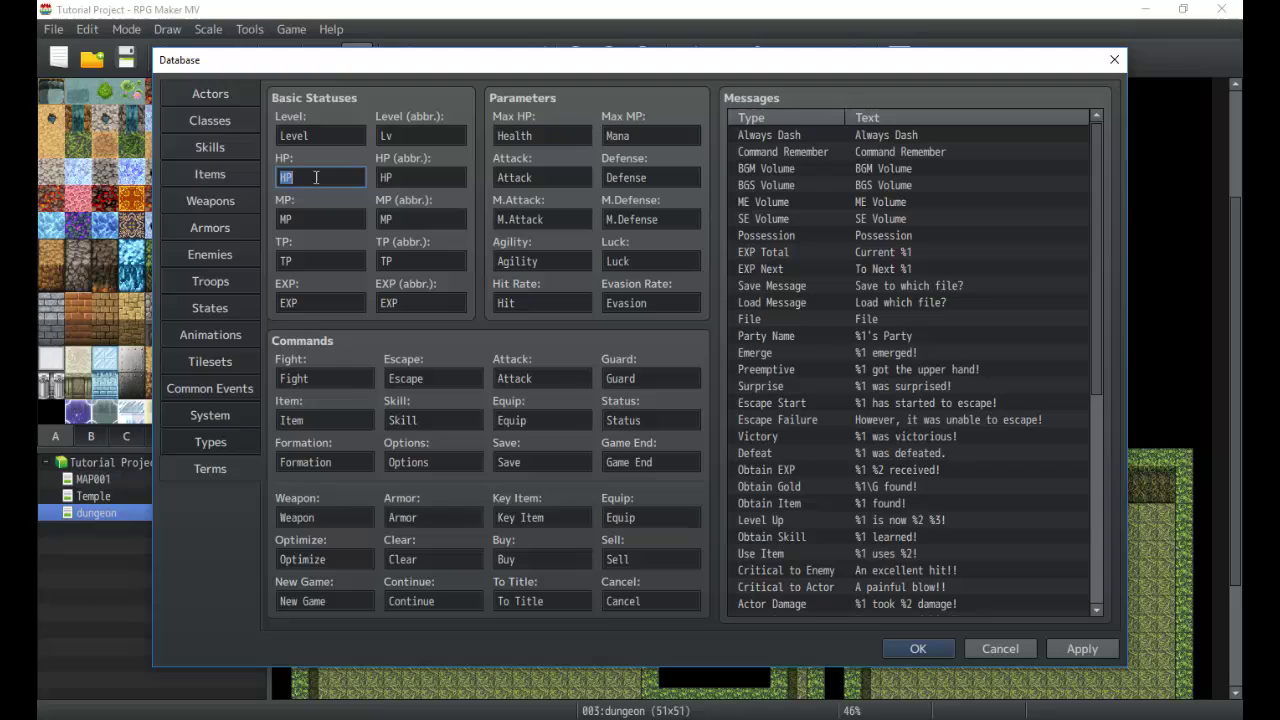
text(H)
key(Tab)
text(H)
key(Tab)
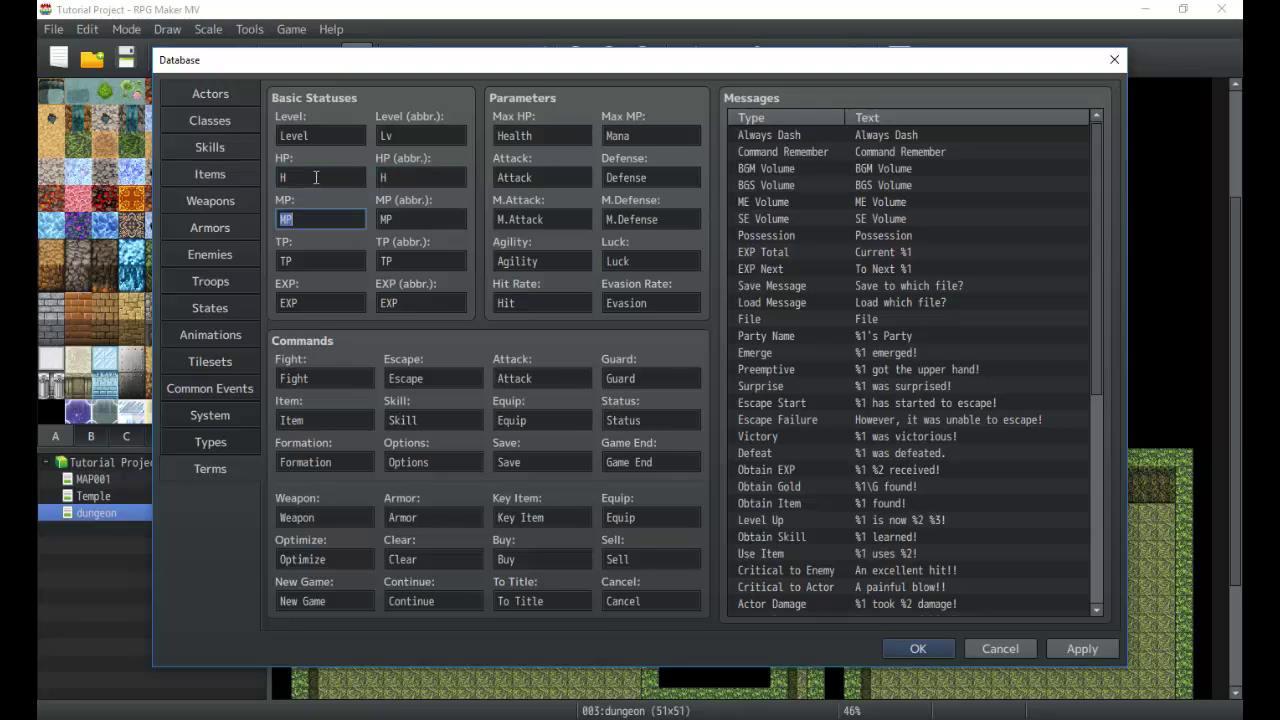
text(M)
key(Tab)
text(M)
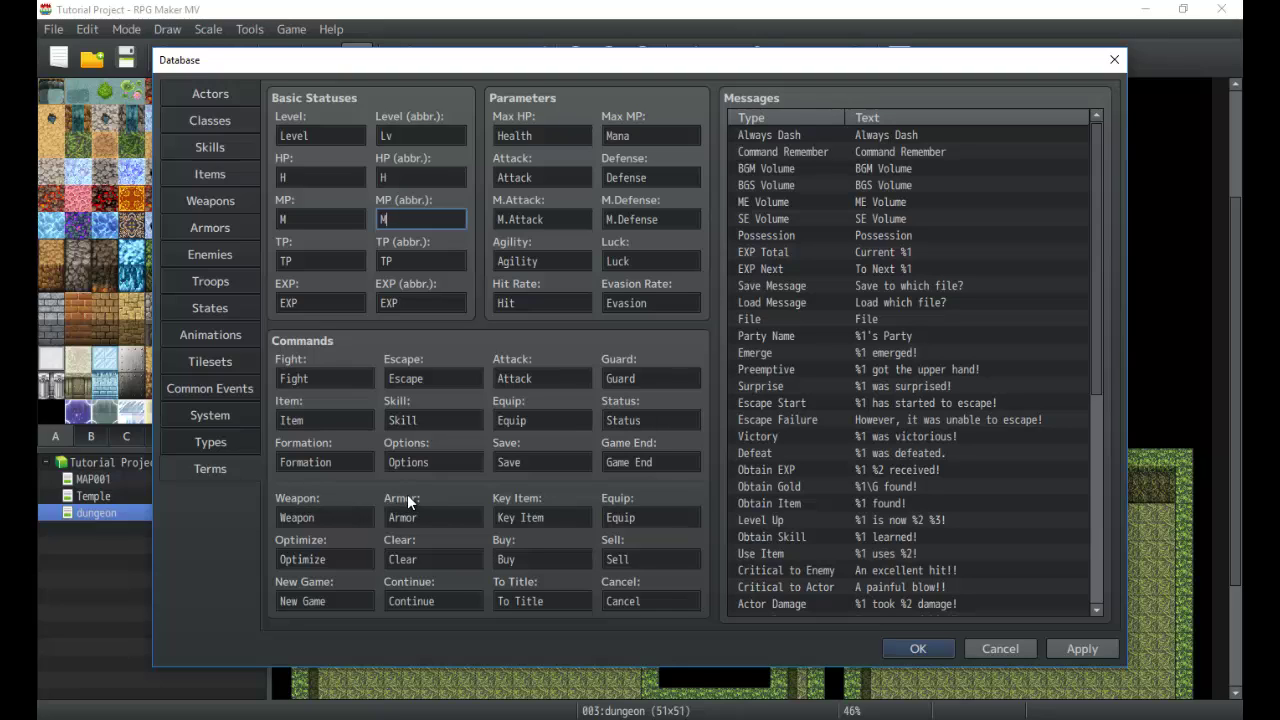
double_click(344, 519)
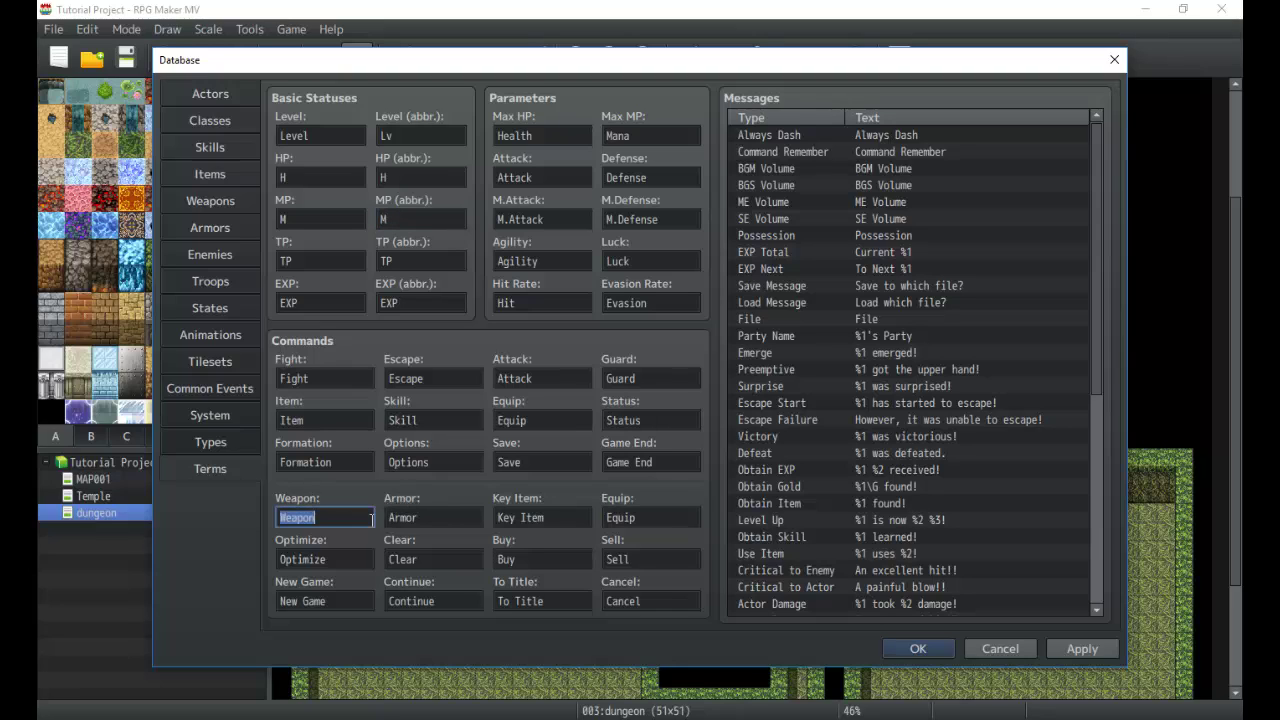
key(Tab)
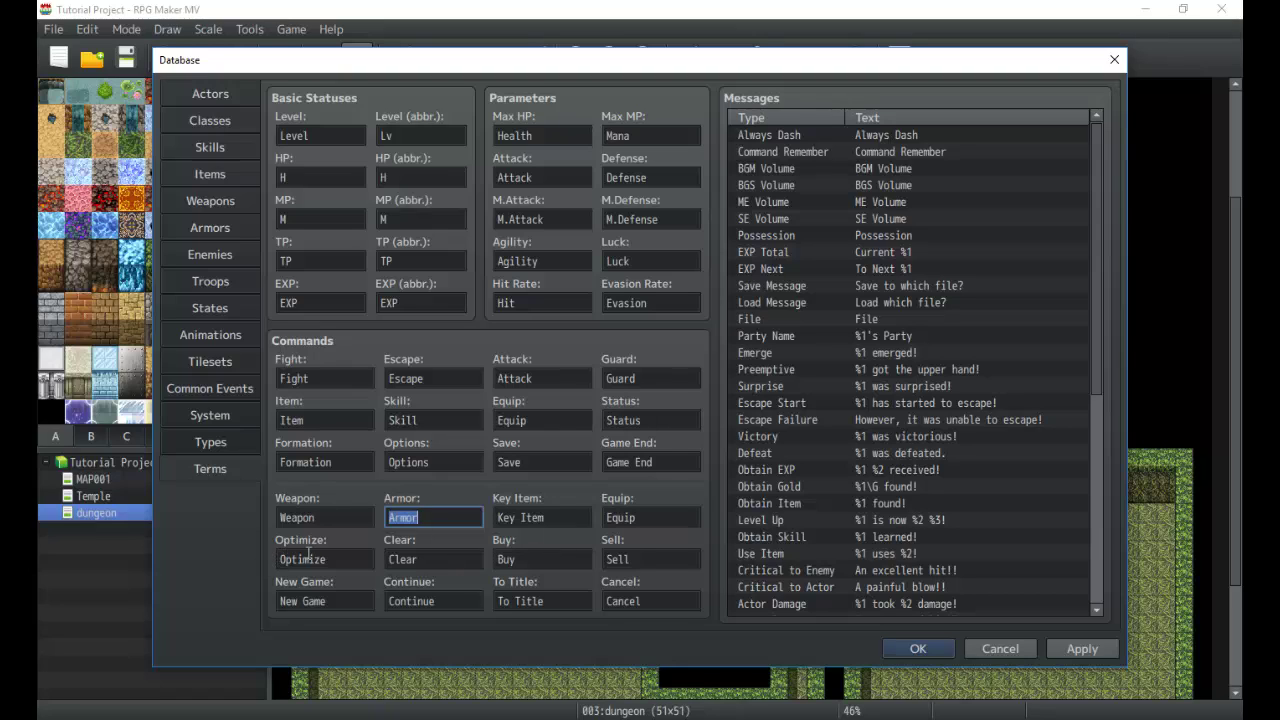
double_click(434, 567)
double_click(551, 552)
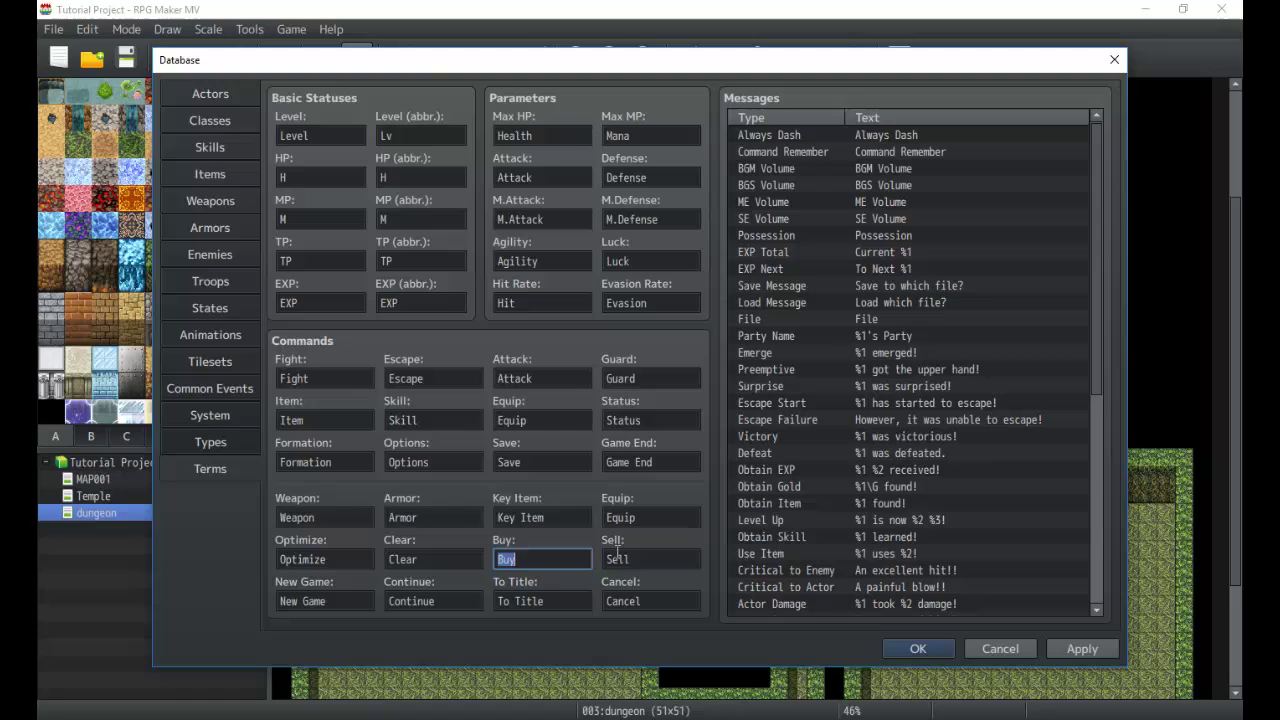
double_click(617, 555)
double_click(622, 517)
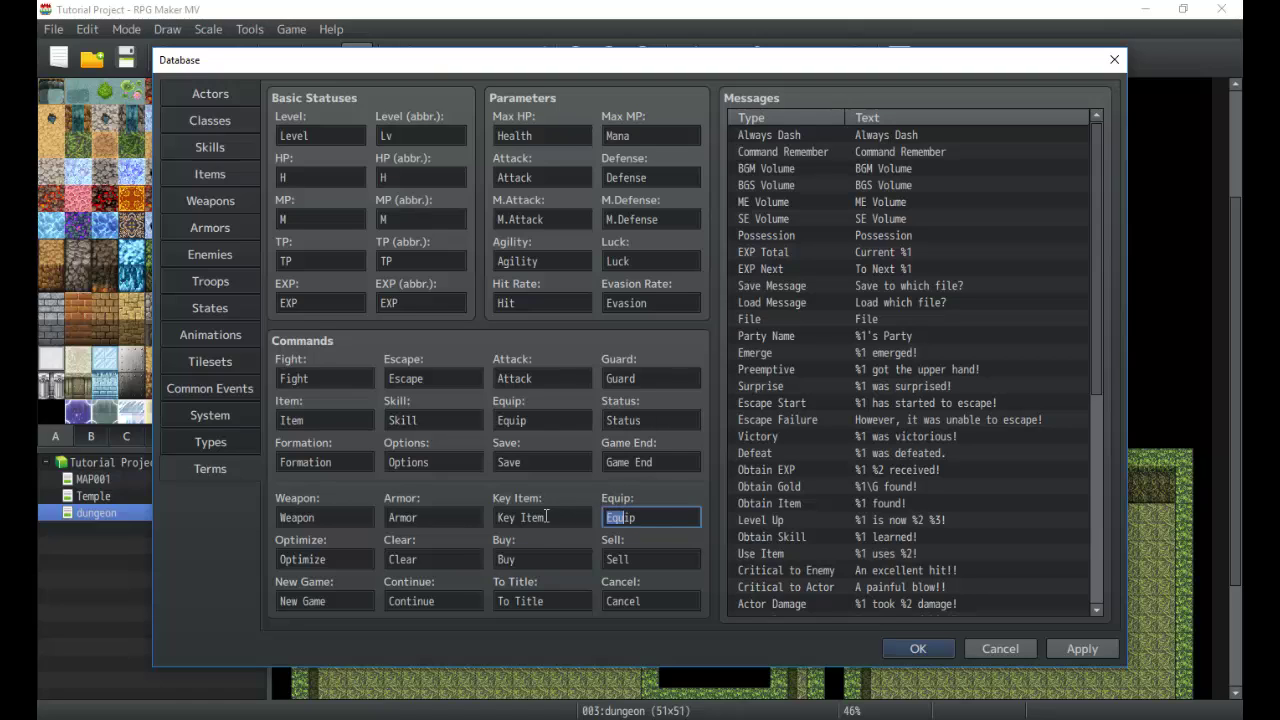
double_click(525, 517)
double_click(525, 601)
double_click(625, 601)
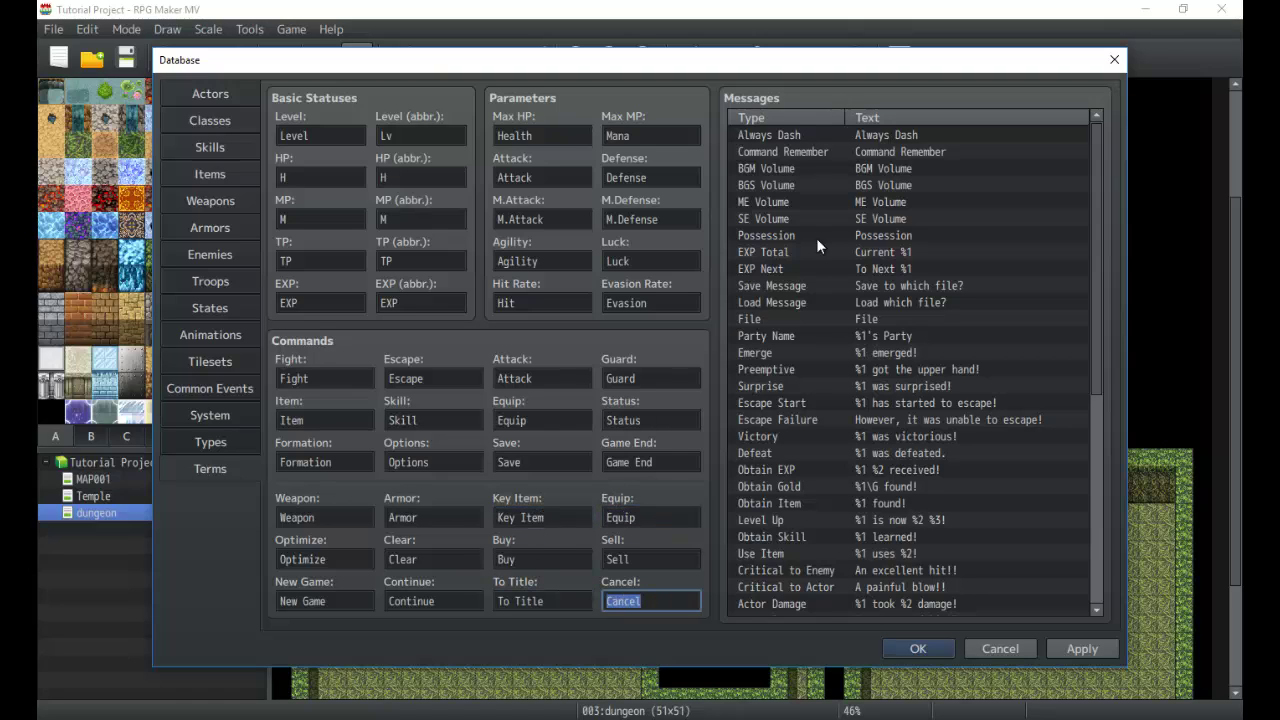
click(890, 336)
scroll(889, 345, down, 6)
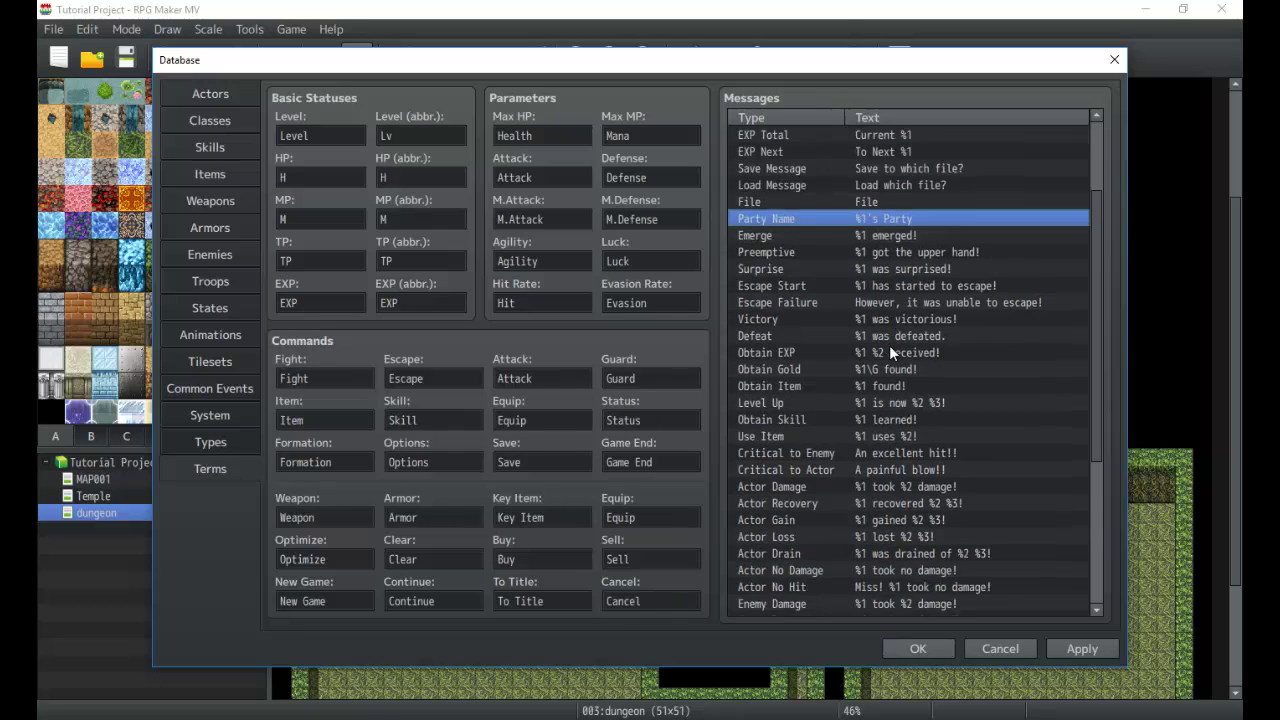
scroll(876, 412, up, 6)
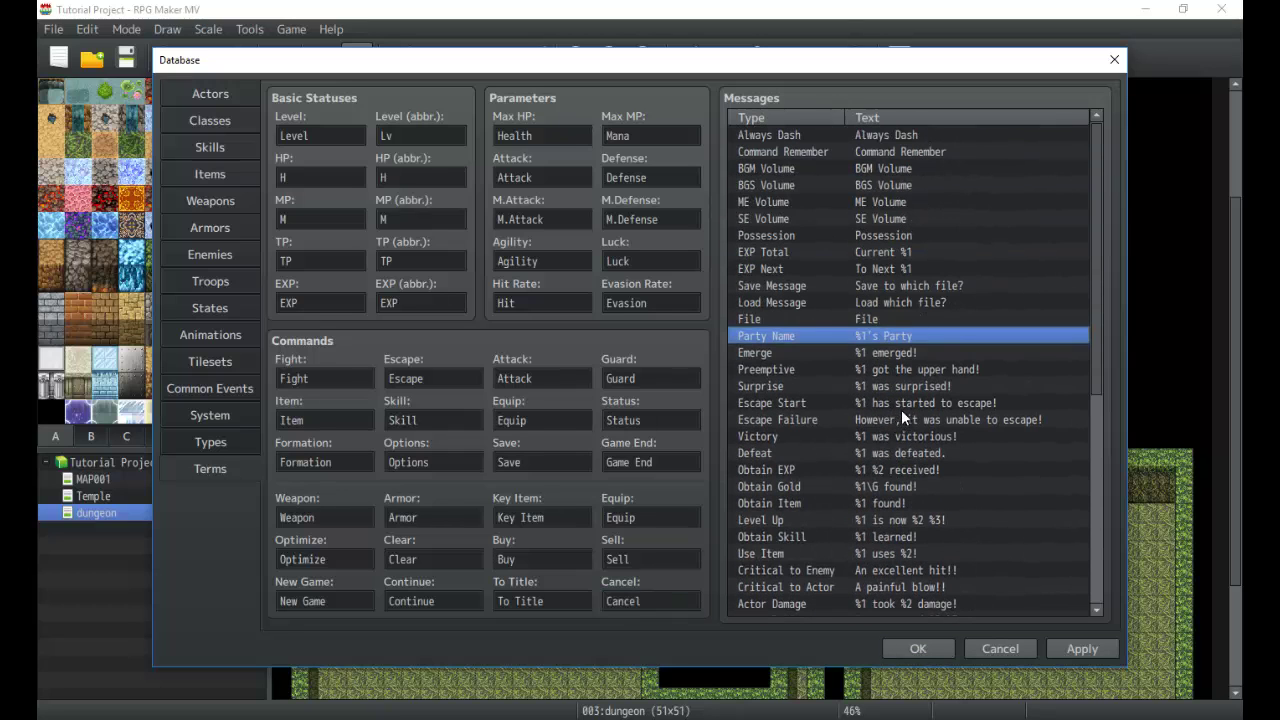
click(876, 423)
click(862, 335)
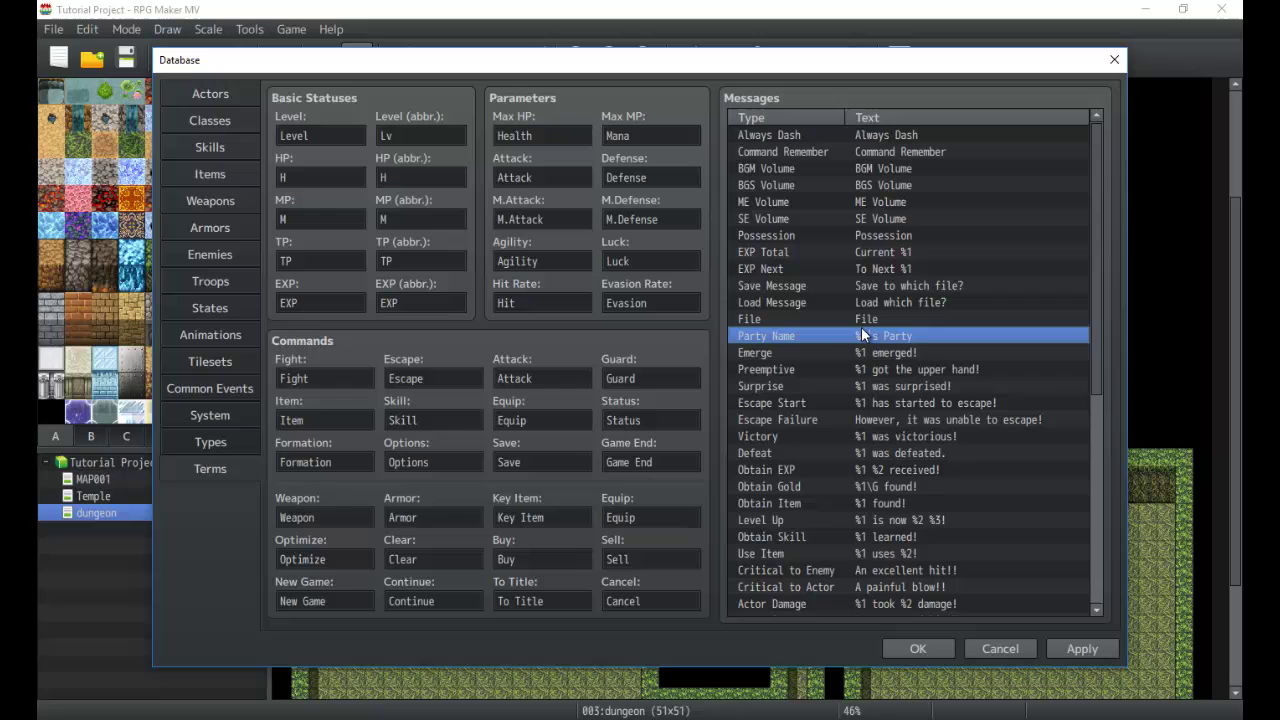
scroll(874, 368, down, 4)
scroll(872, 390, up, 2)
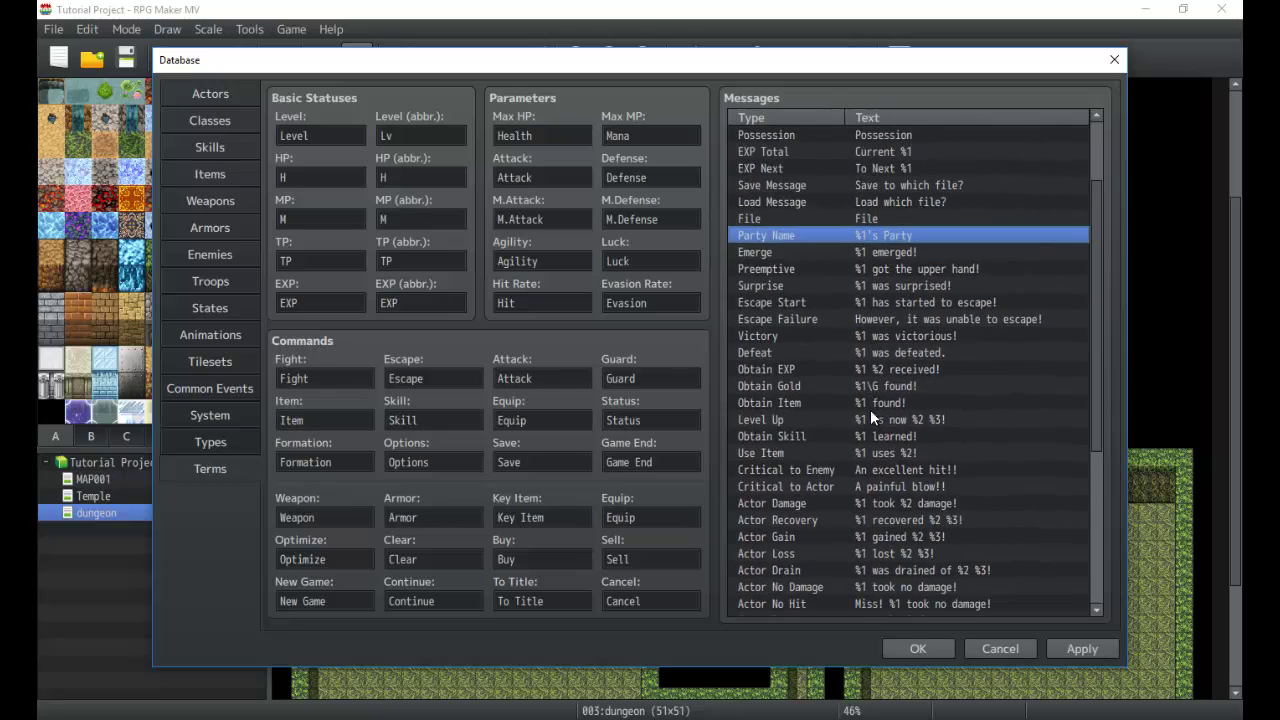
scroll(870, 411, down, 3)
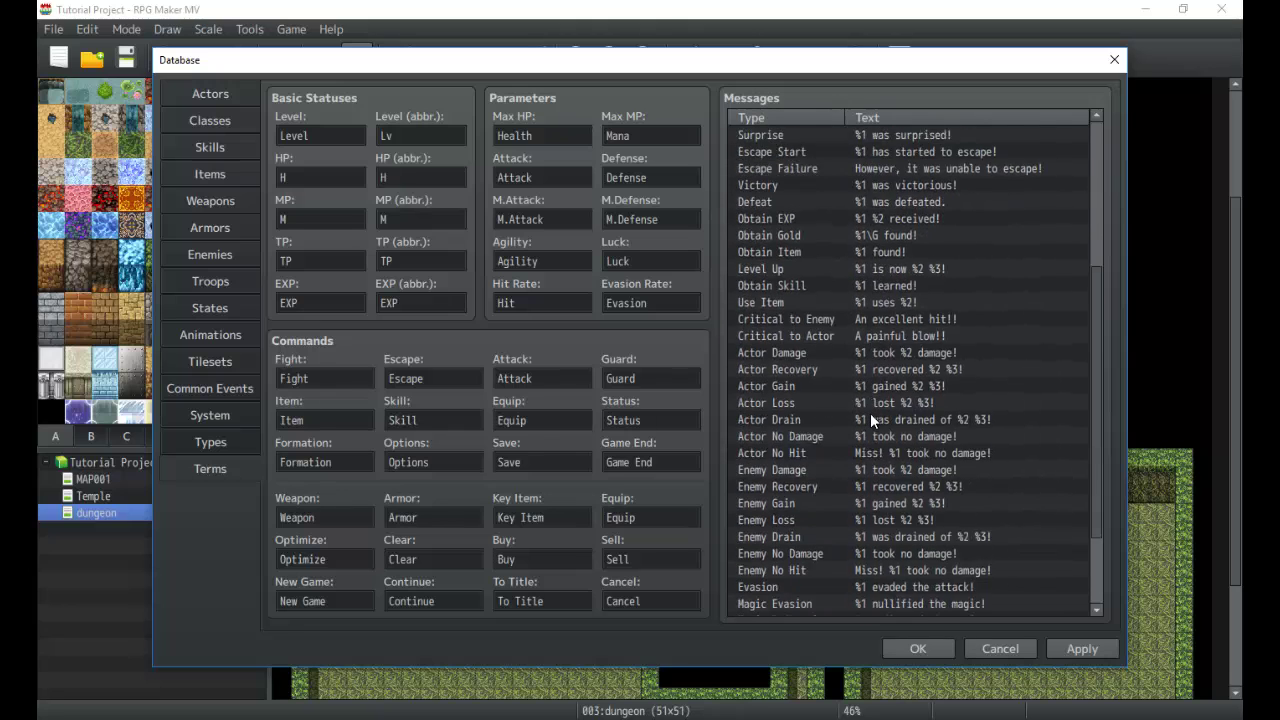
click(864, 289)
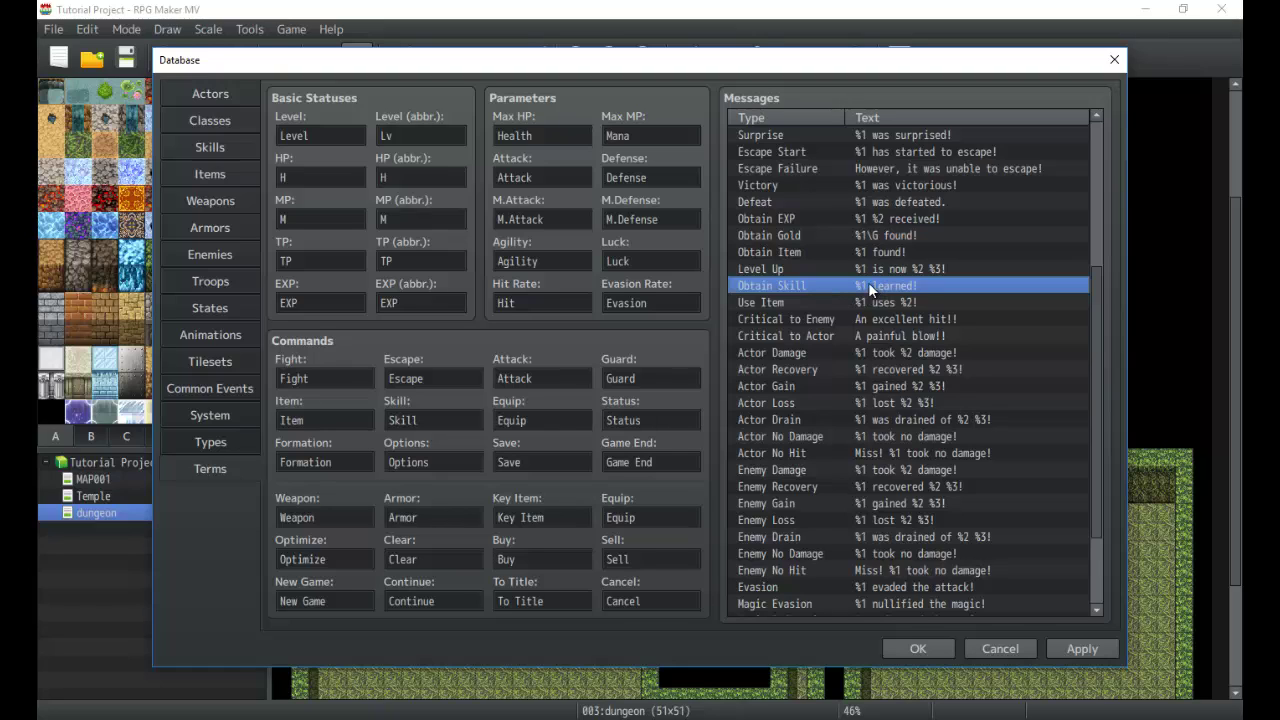
scroll(831, 412, down, 3)
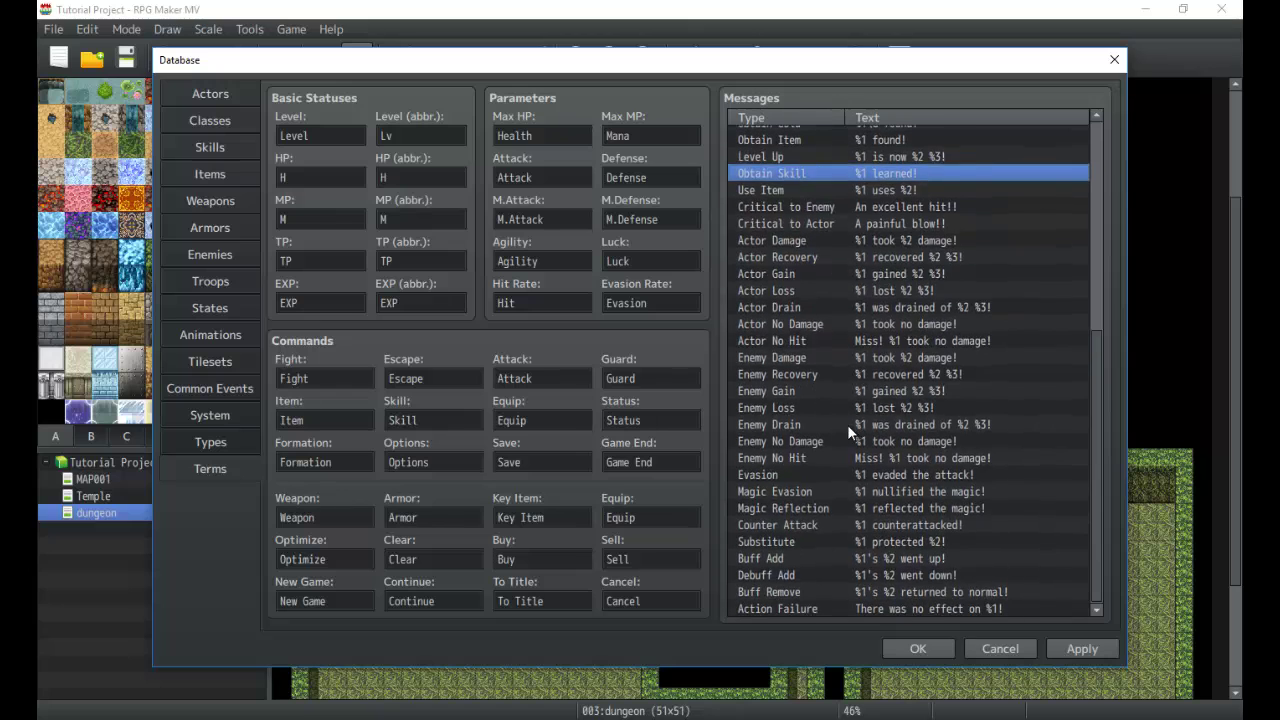
scroll(849, 426, up, 5)
scroll(851, 428, up, 2)
scroll(766, 499, down, 7)
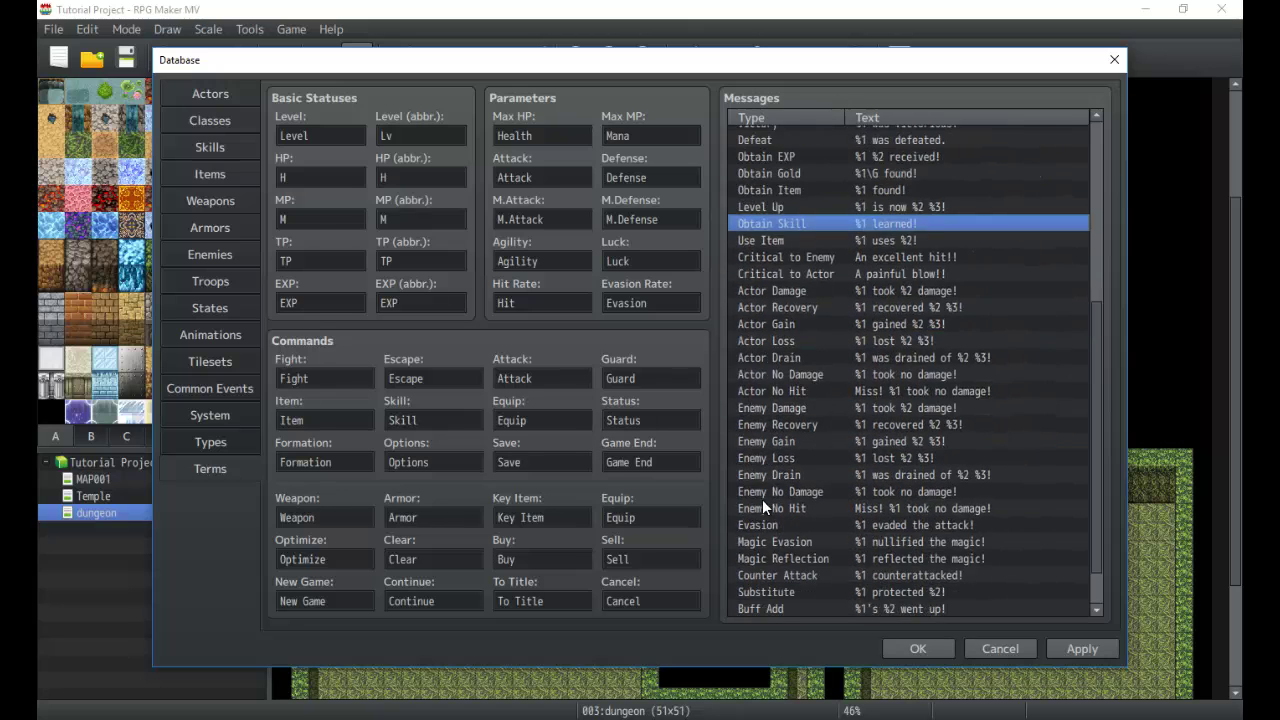
scroll(925, 232, up, 6)
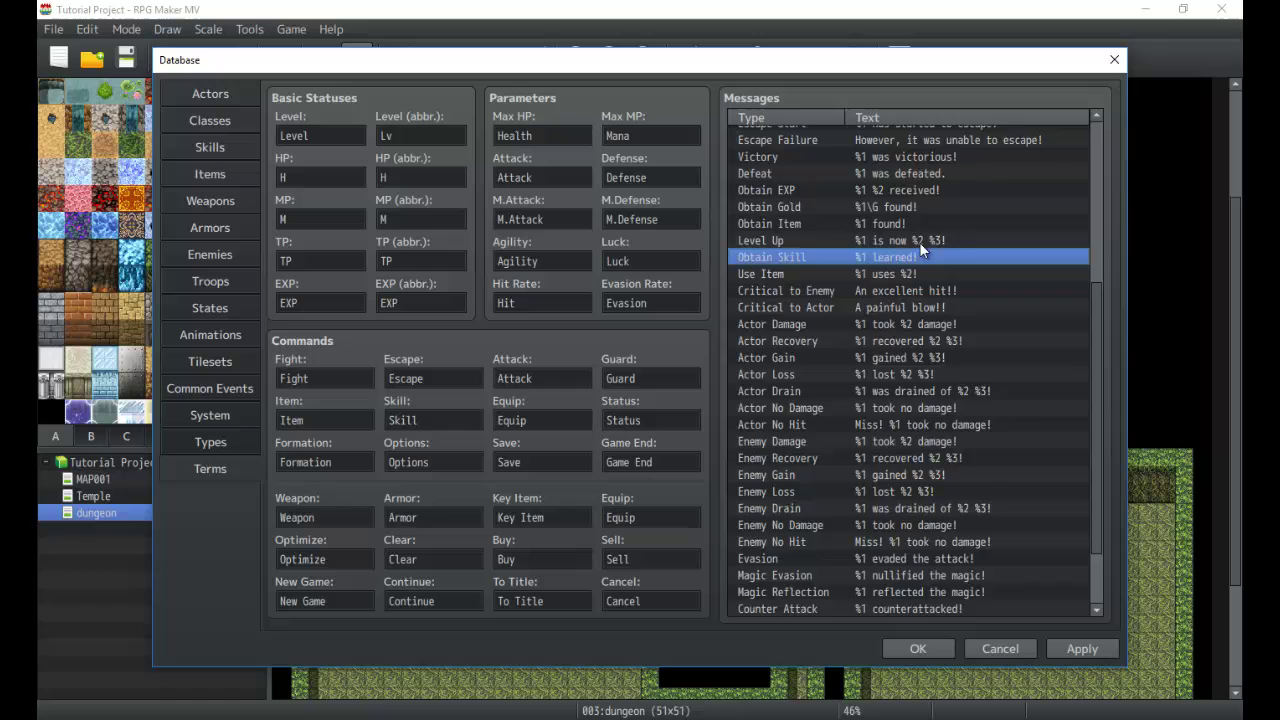
scroll(919, 243, up, 2)
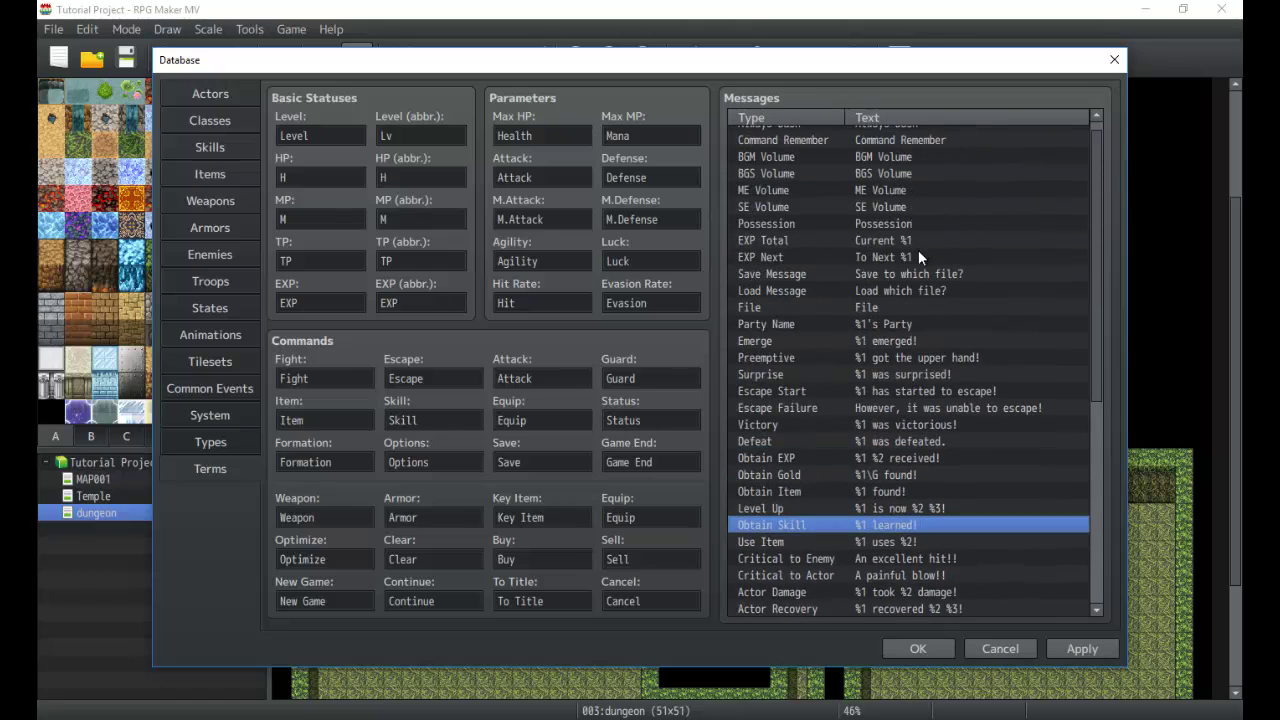
click(897, 338)
click(897, 369)
click(893, 418)
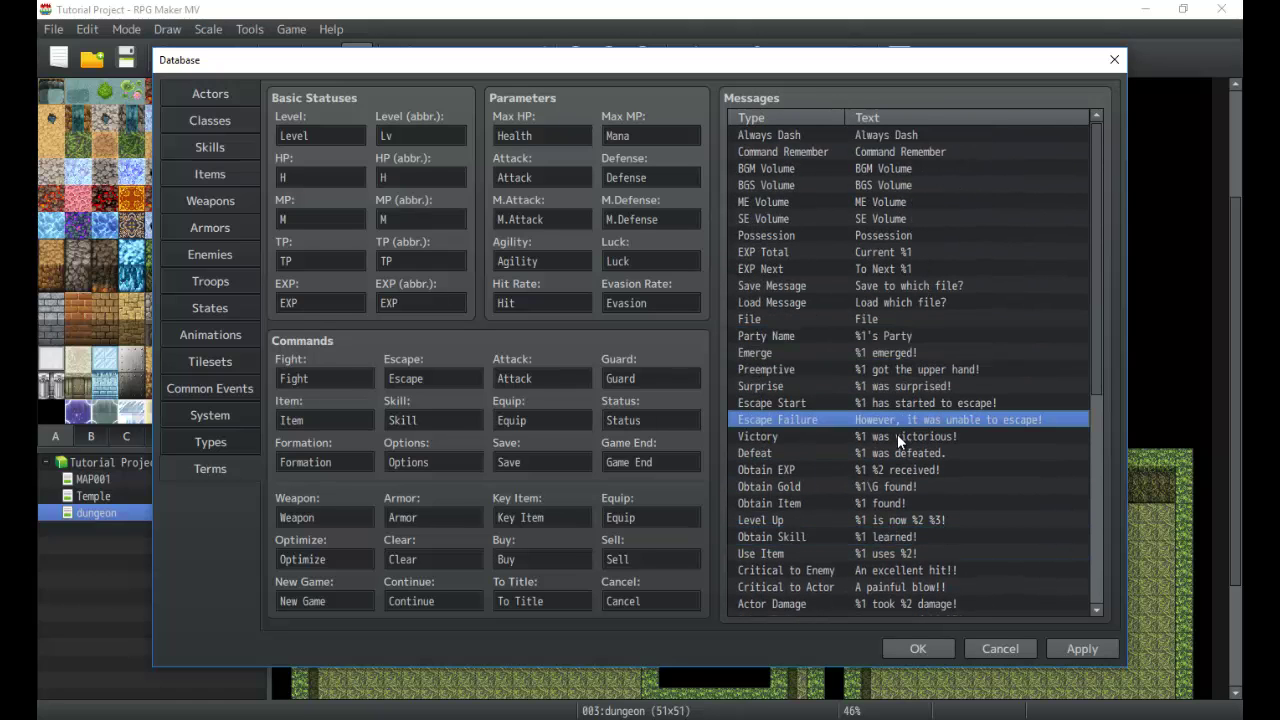